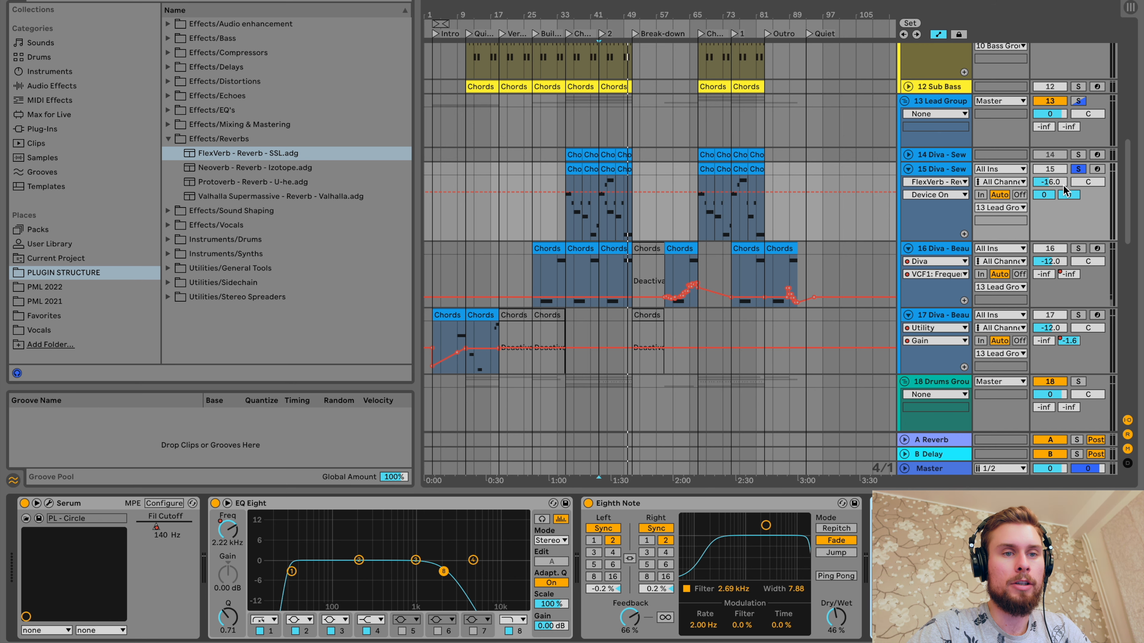
# Step: Turn the 15 Diva - Seward track's send to the A Reverb return down to -inf and play the section
pyautogui.click(923, 441)
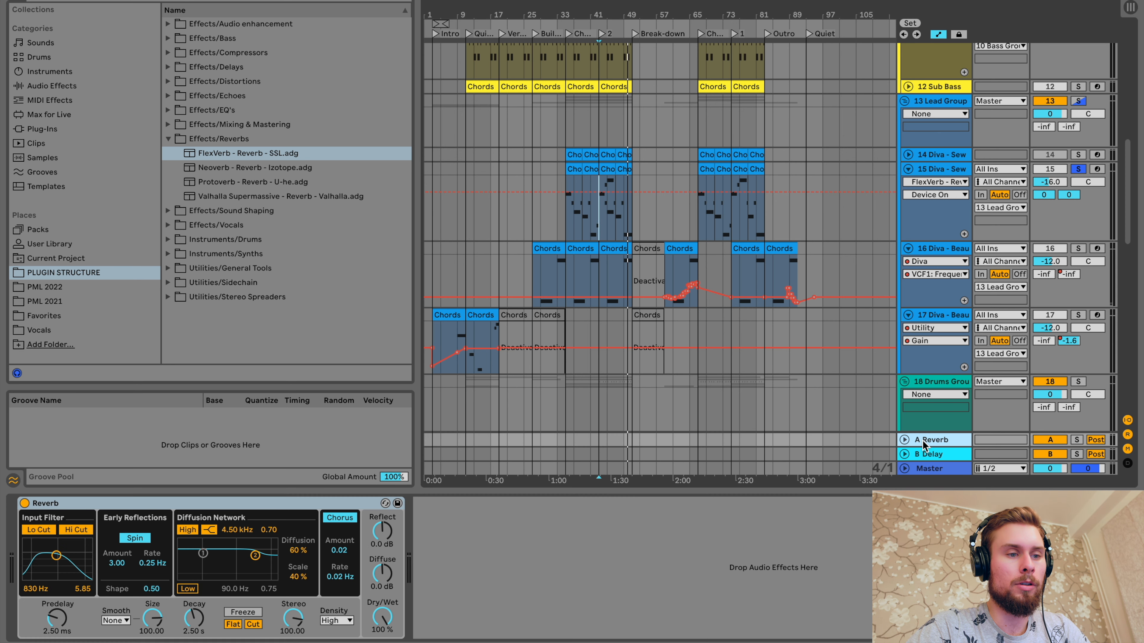
pyautogui.click(942, 170)
pyautogui.moveTo(1044, 195); pyautogui.dragTo(1044, 253)
pyautogui.click(877, 503)
pyautogui.press('space')
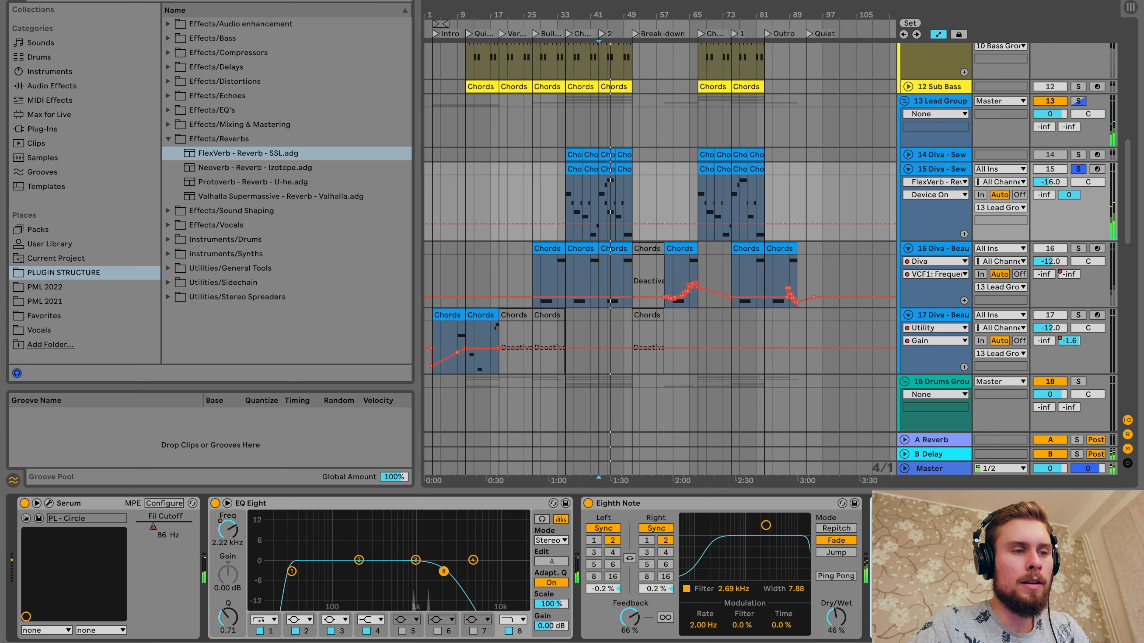
# Step: Enable FlexVerb on the lead track, choose Chamber early reflections and set the blend to 83.7% E/R and 16.3% tail
pyautogui.click(923, 504)
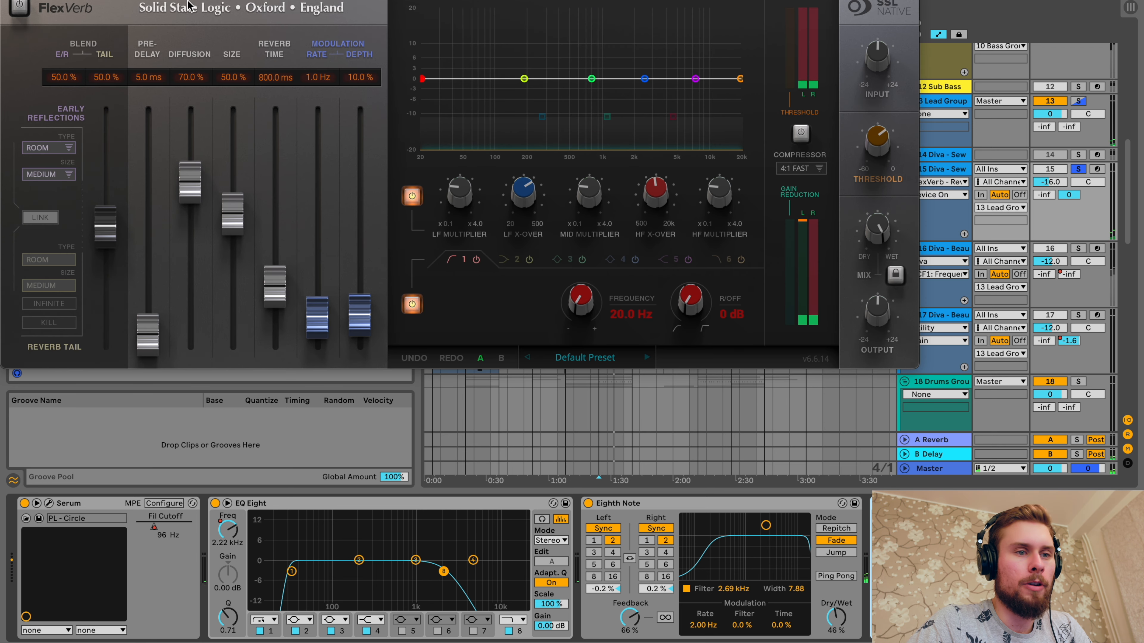
pyautogui.click(20, 8)
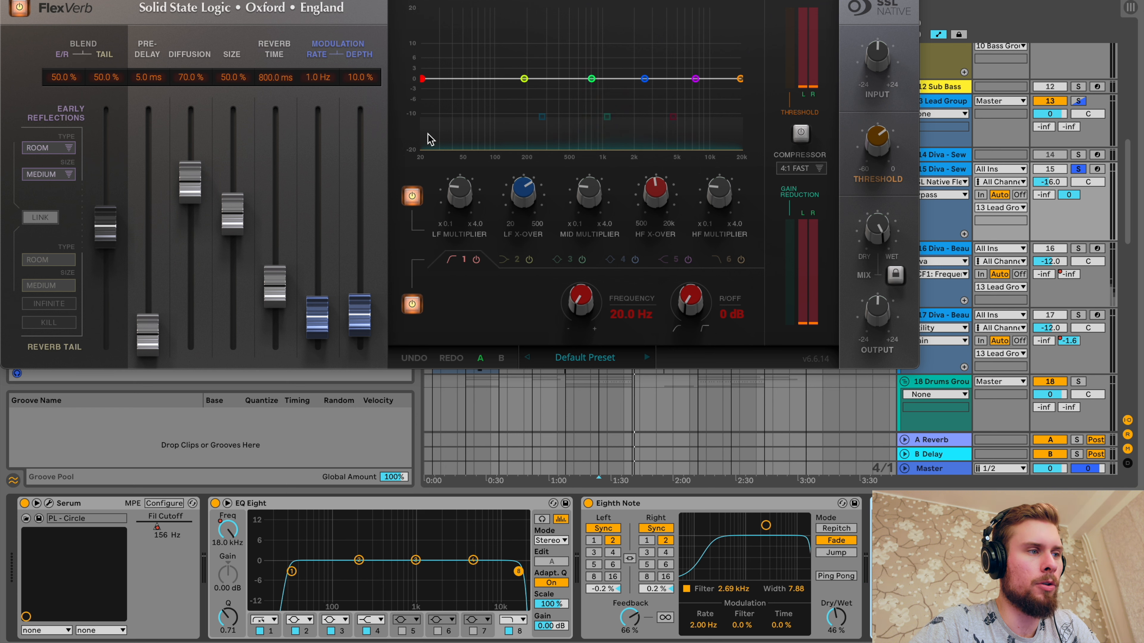
pyautogui.click(46, 148)
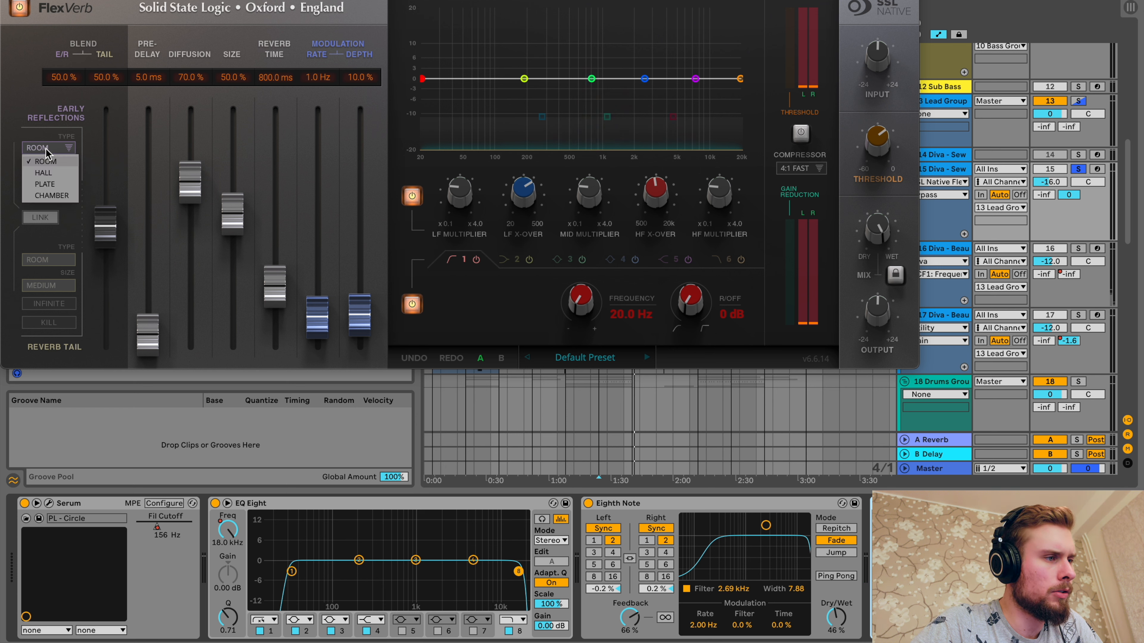
pyautogui.click(51, 196)
pyautogui.press('space')
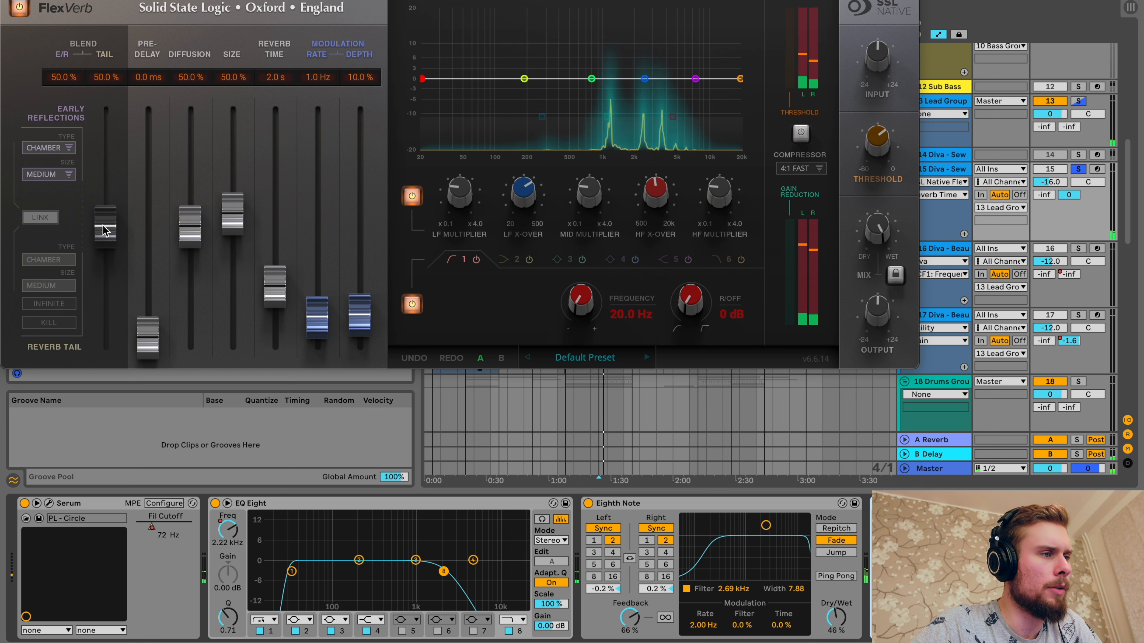
pyautogui.moveTo(104, 224); pyautogui.dragTo(99, 156)
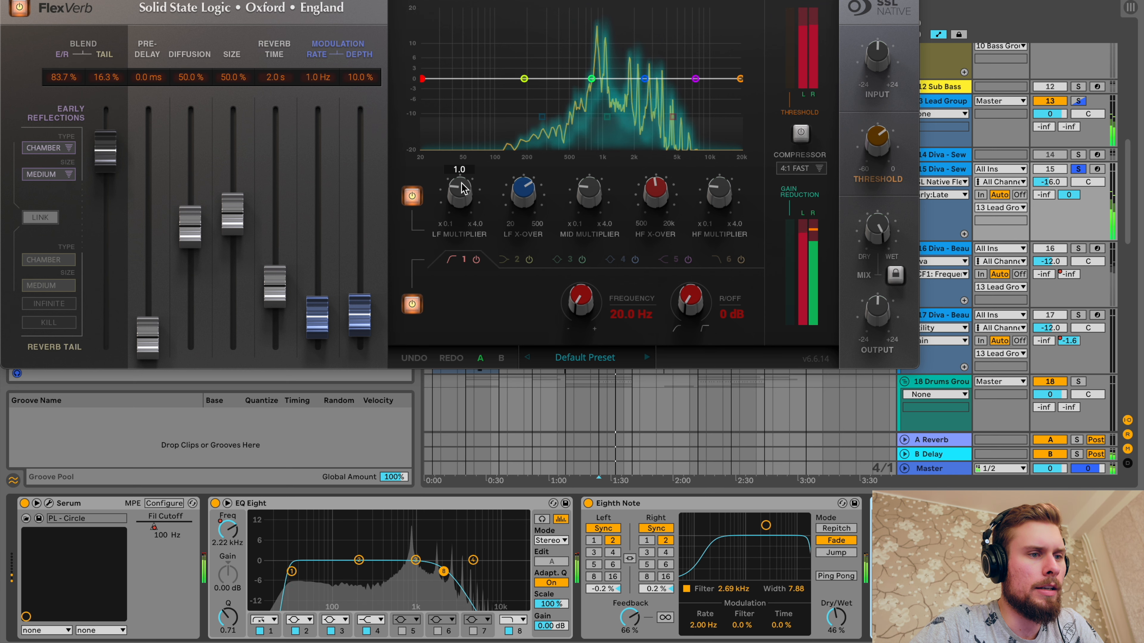
# Step: Set FlexVerb's LF multiplier to 0.1 and its LF X-over to 500 Hz
pyautogui.moveTo(526, 202); pyautogui.dragTo(530, 207)
pyautogui.moveTo(460, 198); pyautogui.dragTo(462, 260)
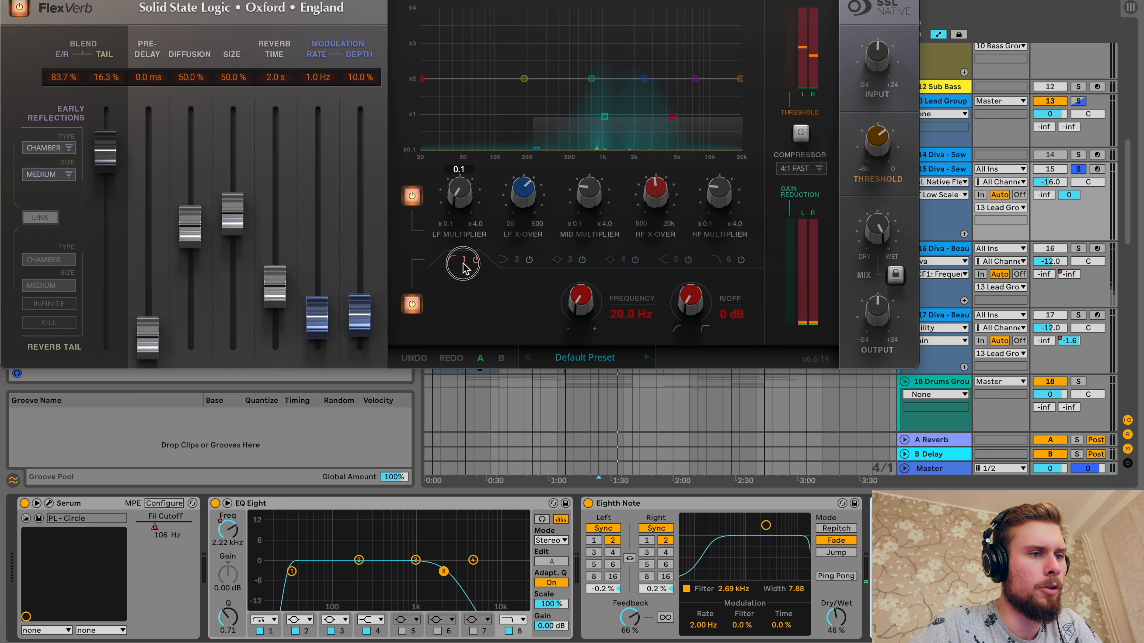
pyautogui.click(515, 203)
pyautogui.moveTo(515, 203); pyautogui.dragTo(493, 123)
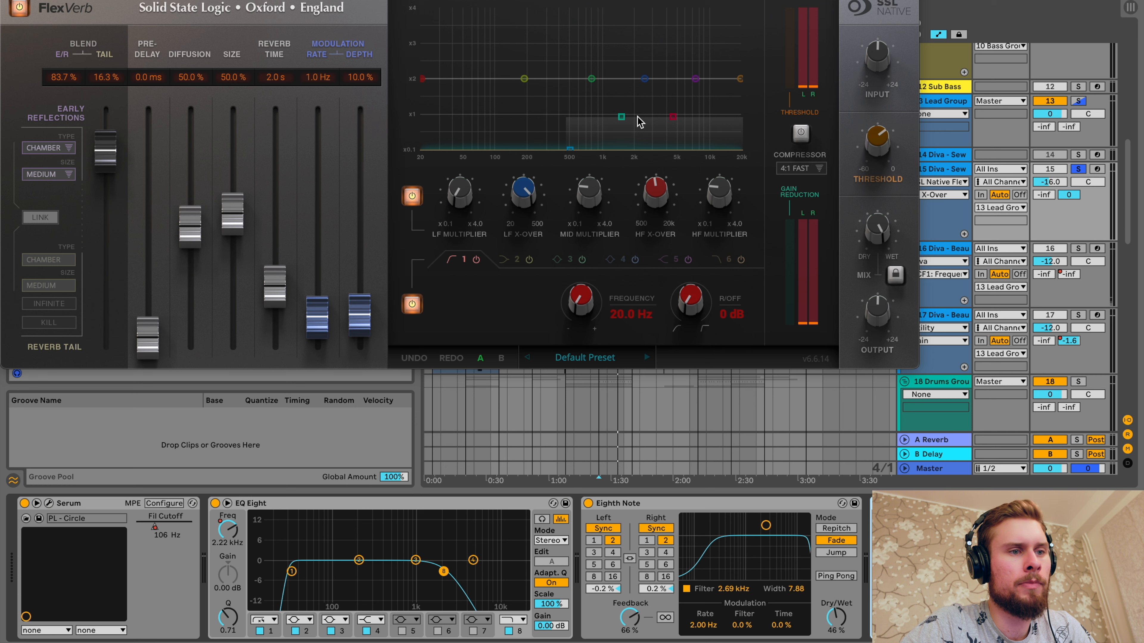
# Step: Add a high cut on EQ band 6 at 10.8 kHz with an 18 dB roll-off and audition the lead
pyautogui.moveTo(740, 80); pyautogui.dragTo(712, 128)
pyautogui.press('space')
pyautogui.press('space')
pyautogui.press('space')
# Step: Set the reverb time to 2.5 s, the size to 55.1% and the blend to 79.3% E/R and 20.7% tail
pyautogui.moveTo(274, 287); pyautogui.dragTo(274, 273)
pyautogui.moveTo(231, 210)
pyautogui.mouseDown()
pyautogui.moveTo(230, 164)
pyautogui.moveTo(232, 189)
pyautogui.mouseUp()
pyautogui.moveTo(107, 149); pyautogui.dragTo(110, 158)
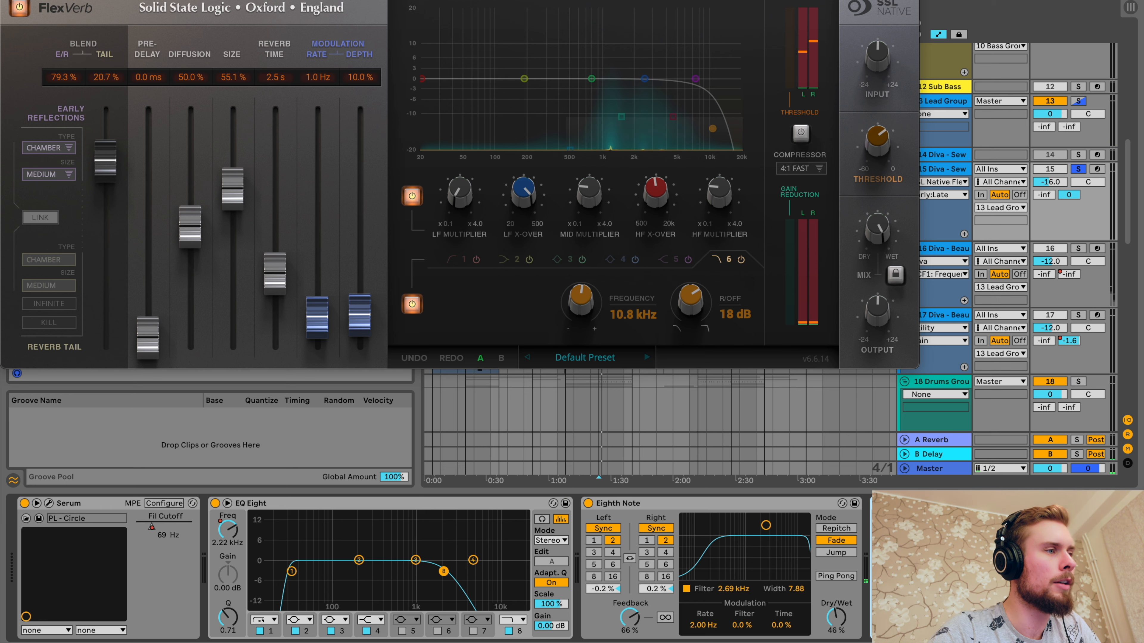
# Step: Toggle FlexVerb's bypass to compare the soloed lead, and lower the reverb's dry/wet mix
pyautogui.moveTo(18, 6); pyautogui.dragTo(177, 2)
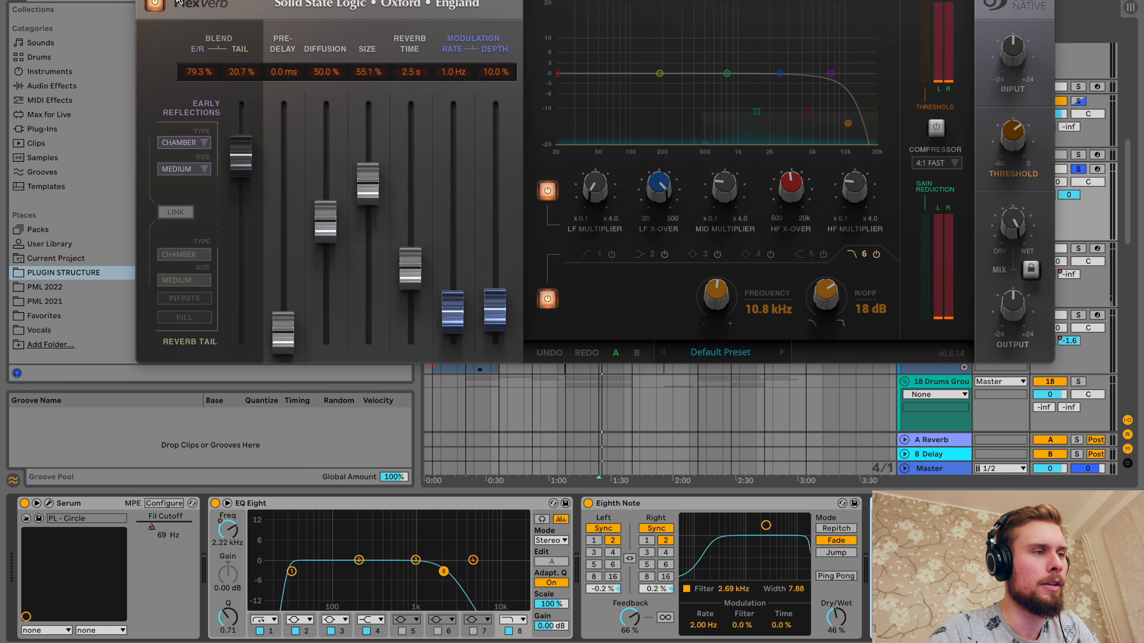
pyautogui.click(154, 5)
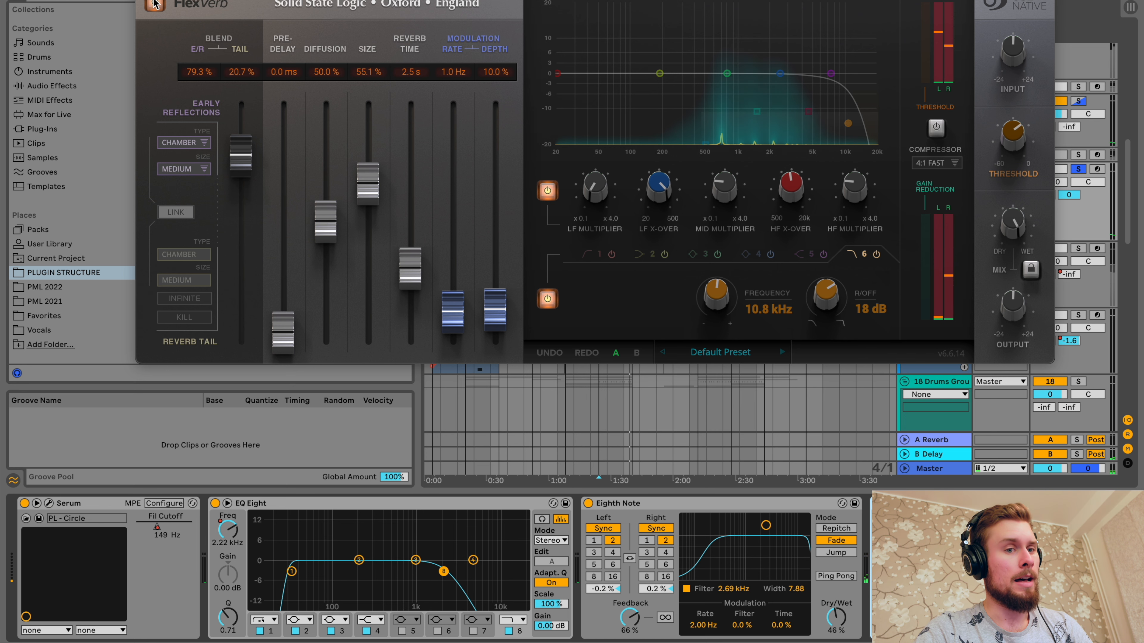
pyautogui.moveTo(1008, 217); pyautogui.dragTo(1007, 286)
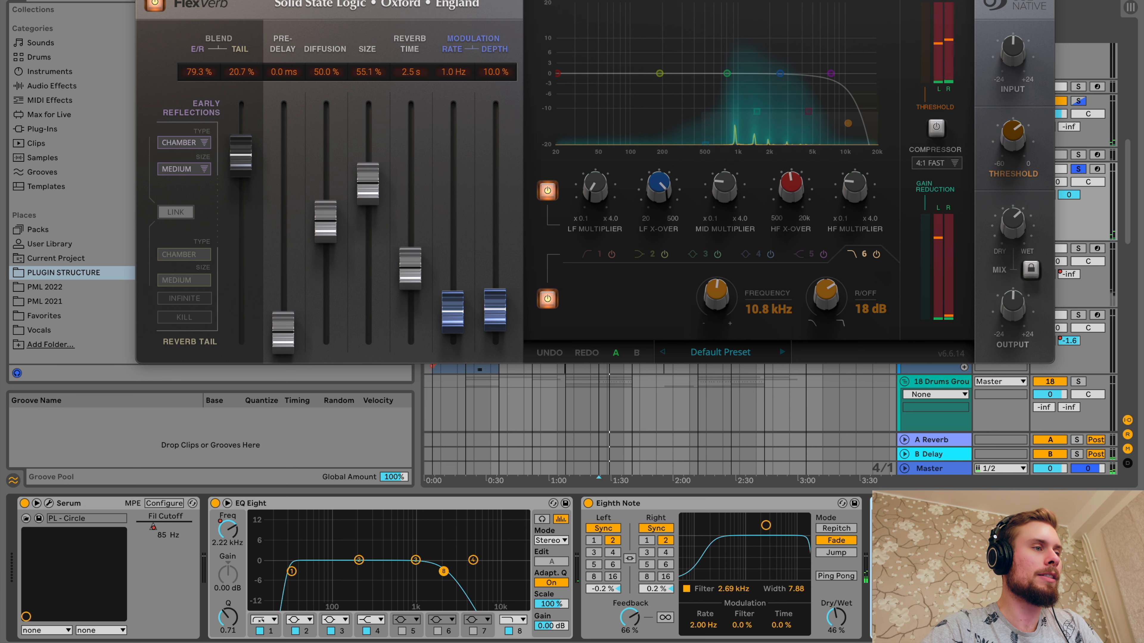
# Step: Compare the full mix with the lead's FlexVerb bypassed and enabled, leave it enabled and close the plug-in
pyautogui.moveTo(397, 1); pyautogui.dragTo(387, 187)
pyautogui.press('space')
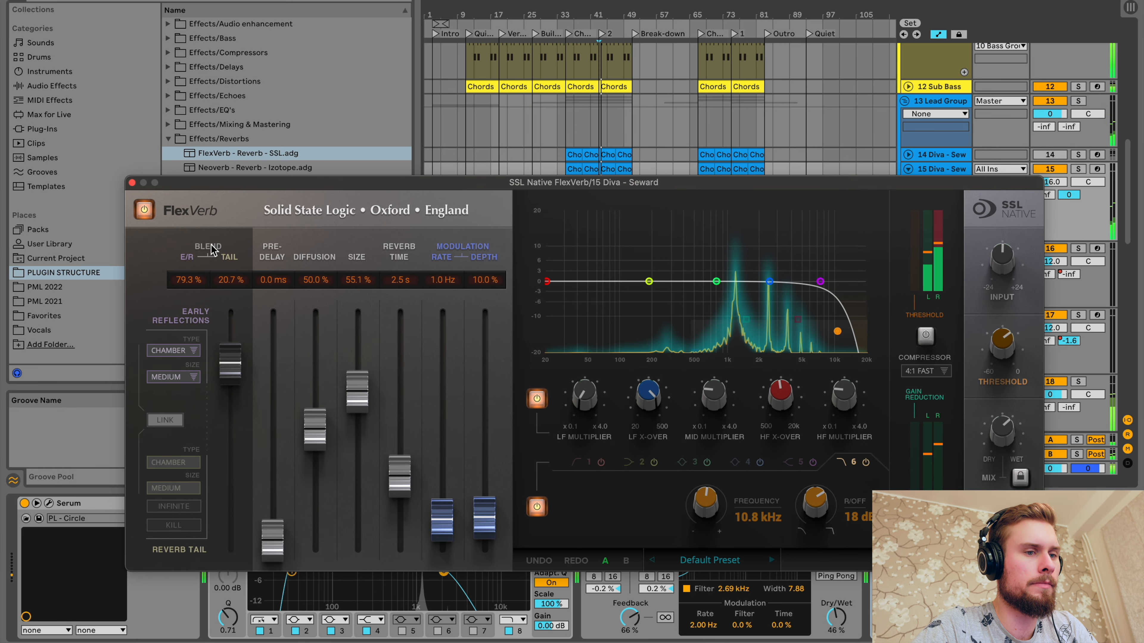
pyautogui.click(145, 210)
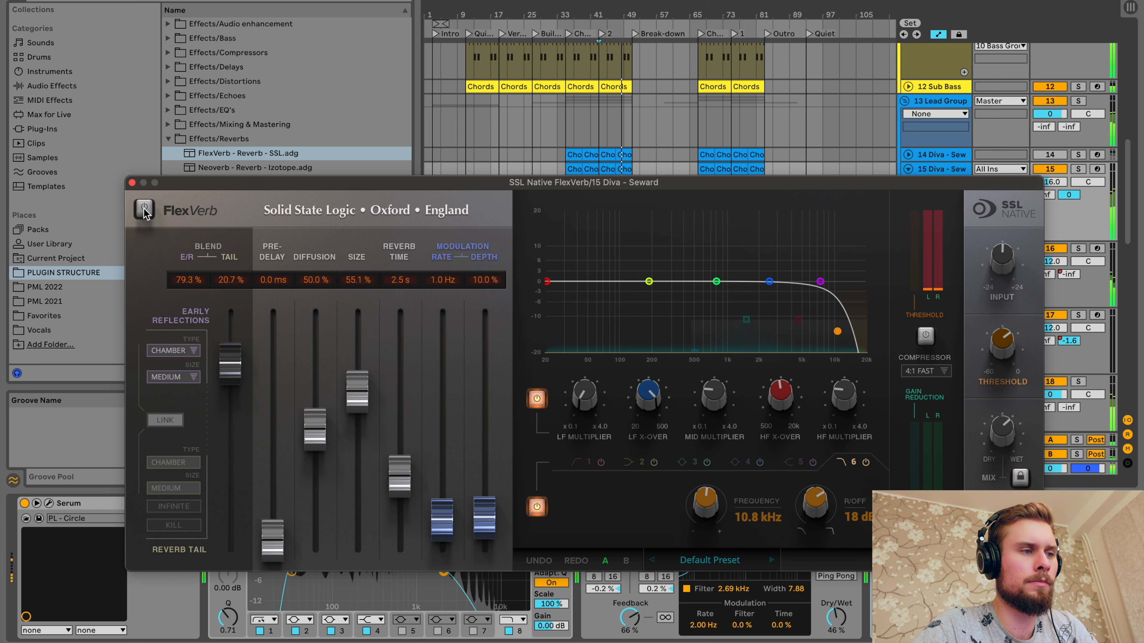
pyautogui.moveTo(254, 189); pyautogui.dragTo(180, 82)
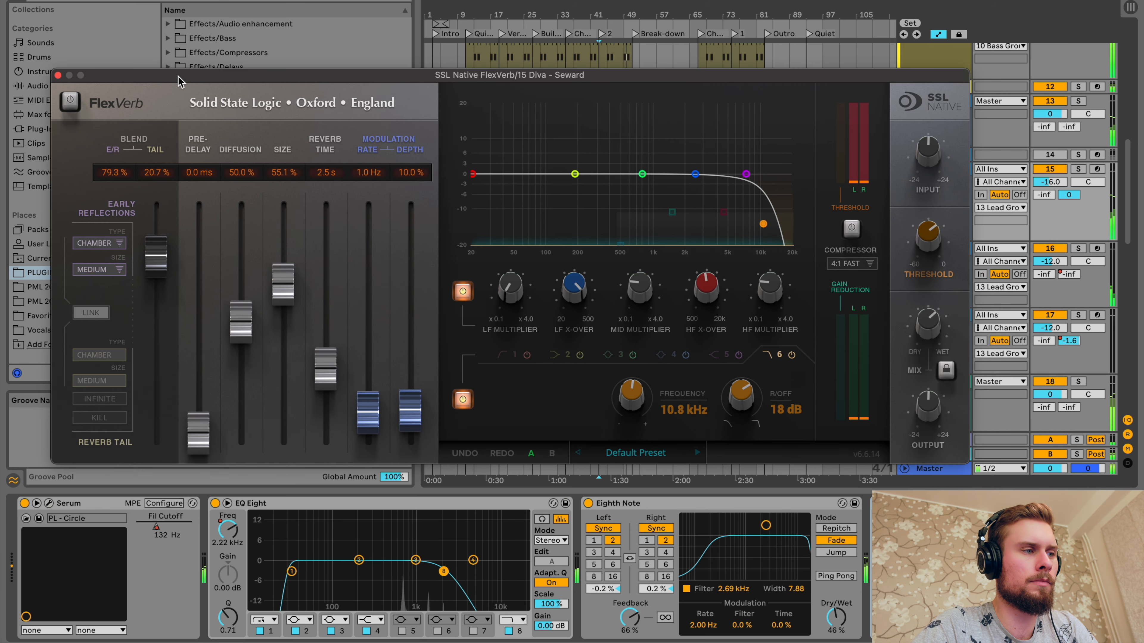
pyautogui.click(70, 102)
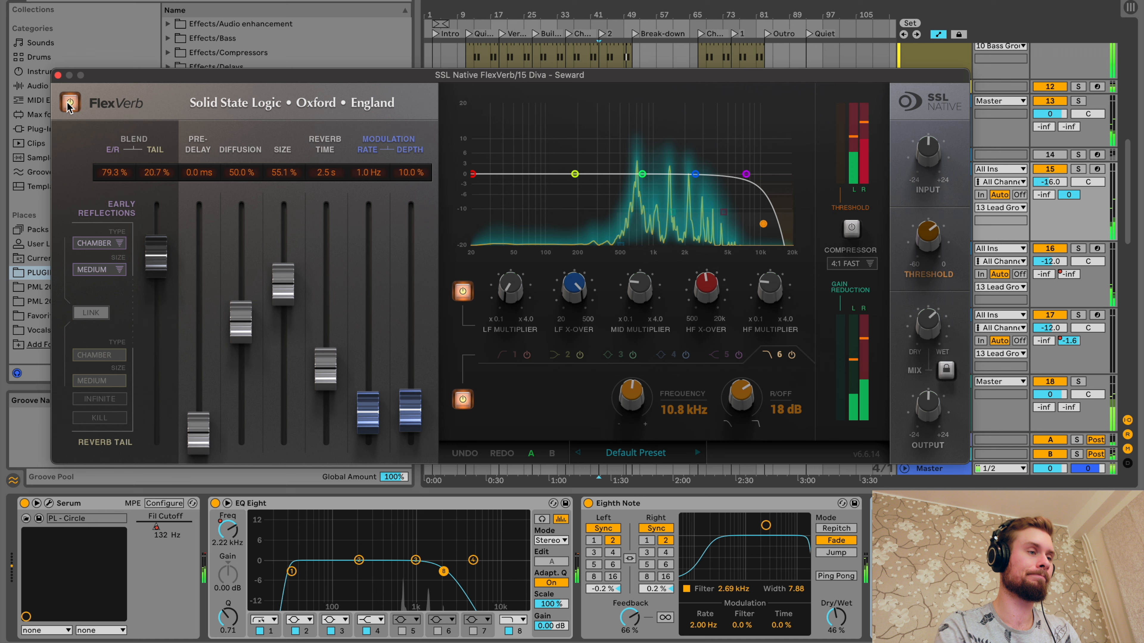
pyautogui.click(59, 76)
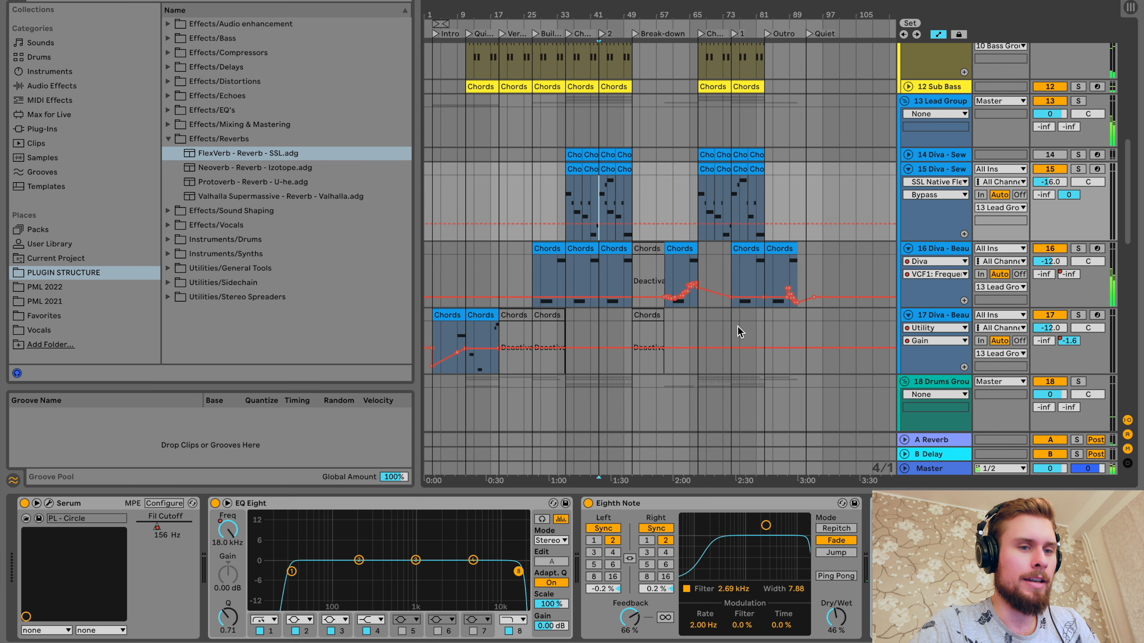
# Step: Insert a new return track after A Reverb and load the FlexVerb - Reverb - SSL preset onto it
pyautogui.scroll(-2, 783, 325)
pyautogui.scroll(-12, 784, 325)
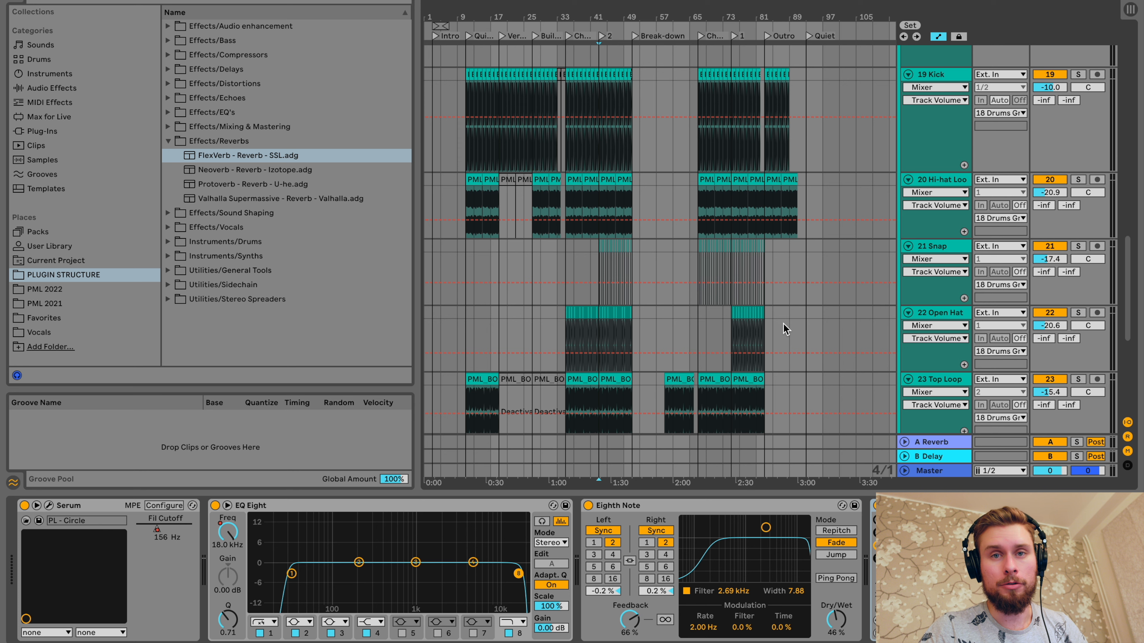
pyautogui.rightClick(921, 445)
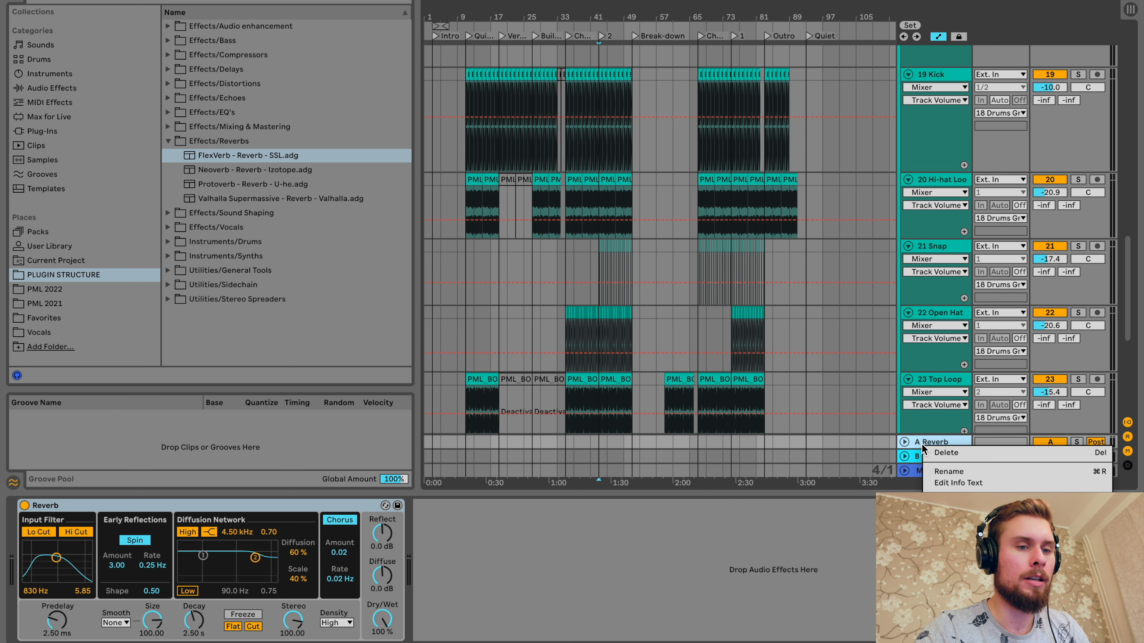
pyautogui.click(946, 453)
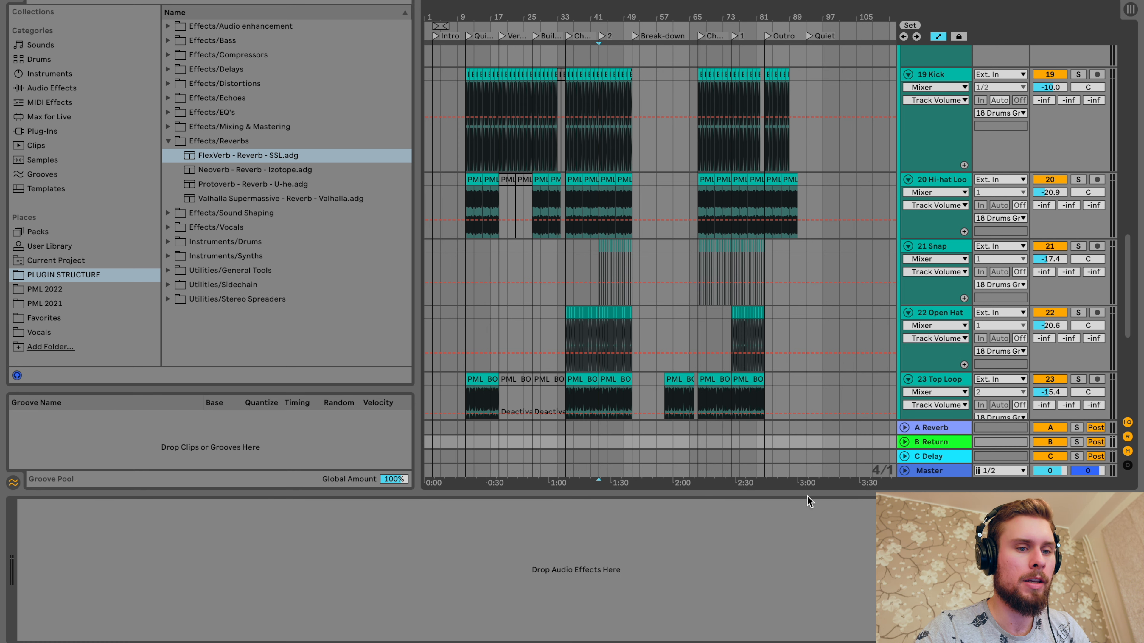
pyautogui.moveTo(248, 156); pyautogui.dragTo(540, 563)
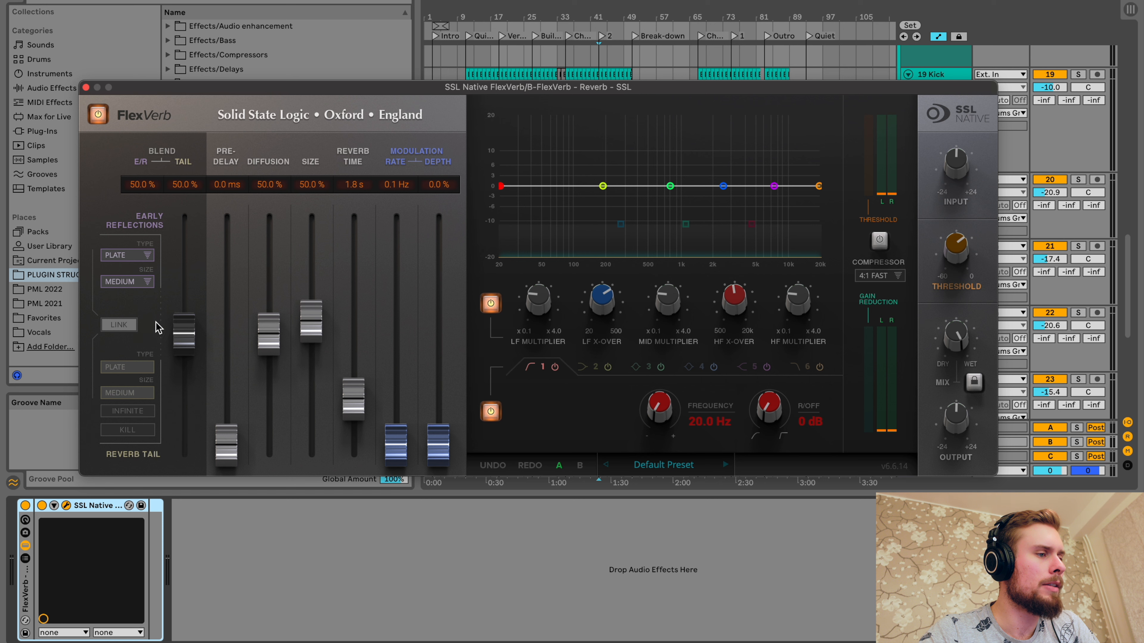
# Step: Set the return's FlexVerb size to Small, LF multiplier to 0.1 and LF X-over to 500 Hz, and raise the MID multiplier slightly
pyautogui.click(135, 282)
pyautogui.click(125, 295)
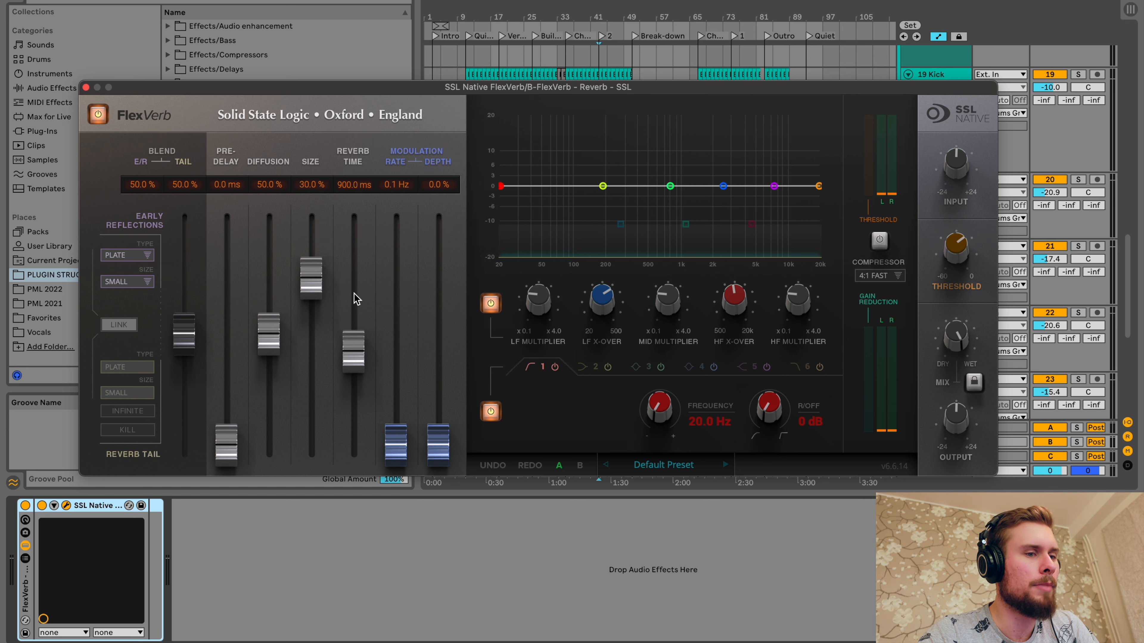
pyautogui.moveTo(541, 298); pyautogui.dragTo(542, 336)
pyautogui.moveTo(603, 298); pyautogui.dragTo(603, 266)
pyautogui.moveTo(667, 295); pyautogui.dragTo(667, 276)
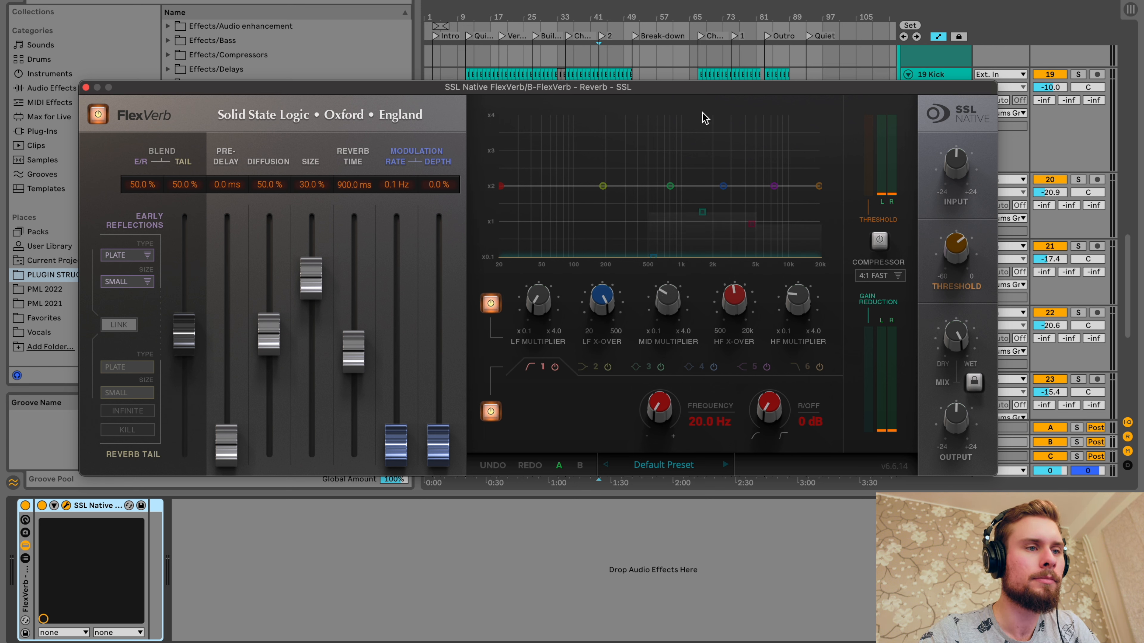
pyautogui.click(86, 88)
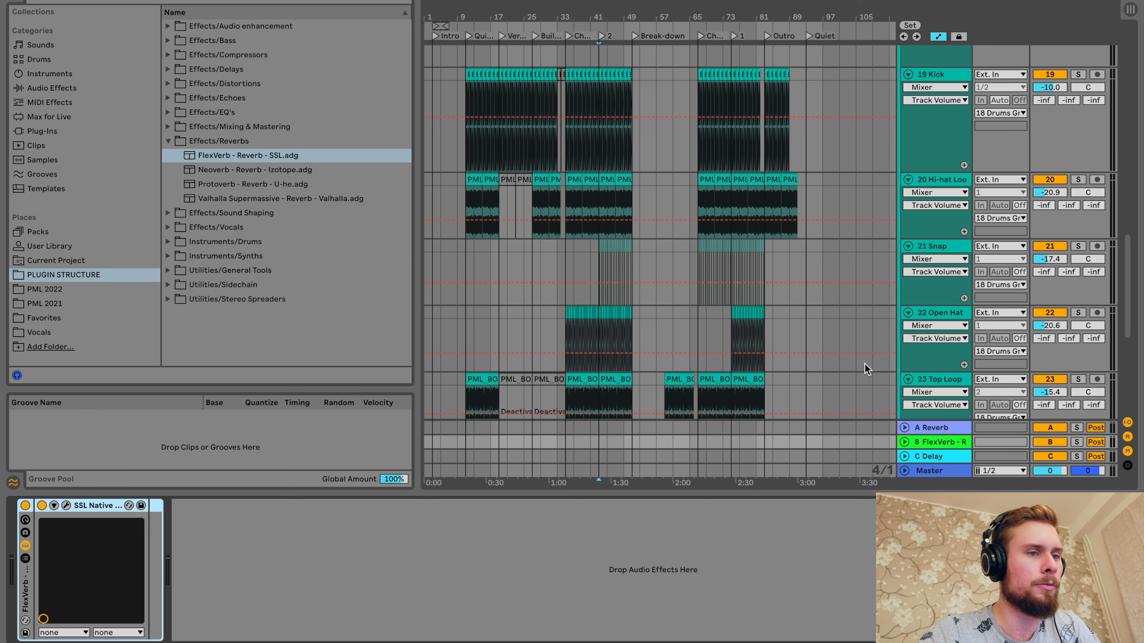
# Step: Set the Snap track's send to the B FlexVerb return to 0 dB, then solo the Snap to audition it with the reverb on
pyautogui.moveTo(1069, 272); pyautogui.dragTo(1068, 229)
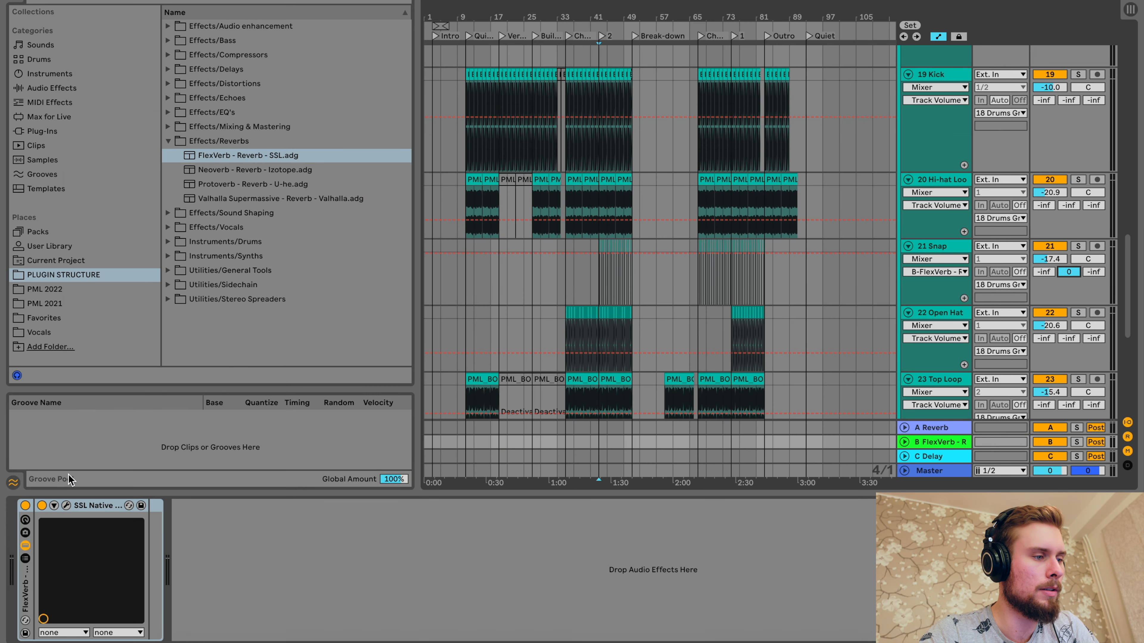
pyautogui.click(66, 505)
pyautogui.moveTo(495, 88); pyautogui.dragTo(557, 341)
pyautogui.scroll(10, 611, 280)
pyautogui.click(1078, 247)
pyautogui.press('space')
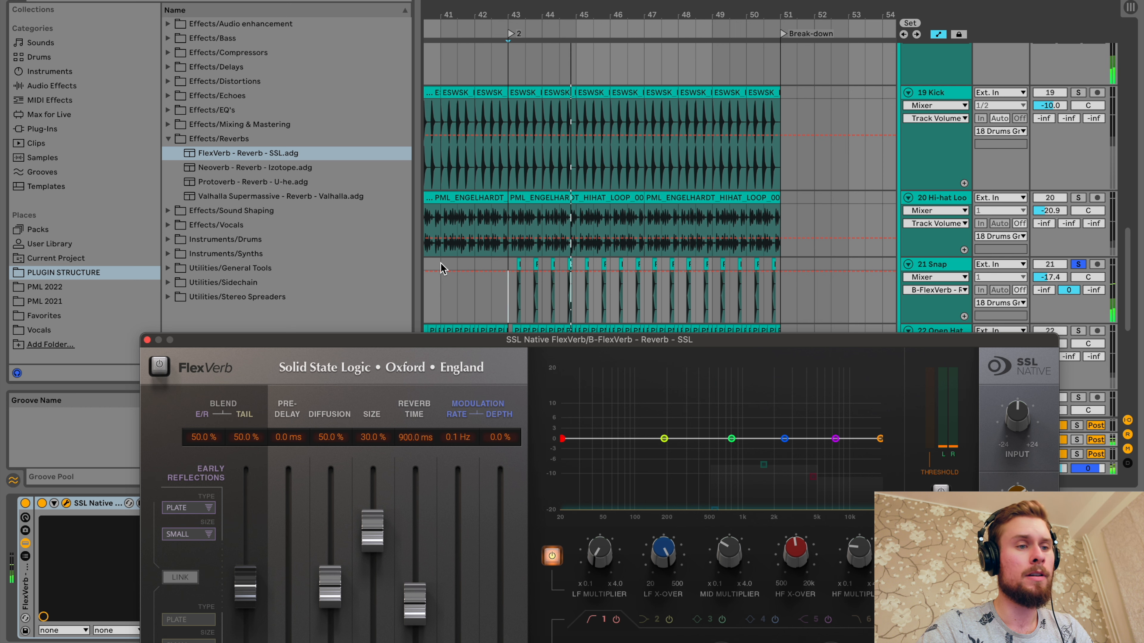
pyautogui.click(159, 369)
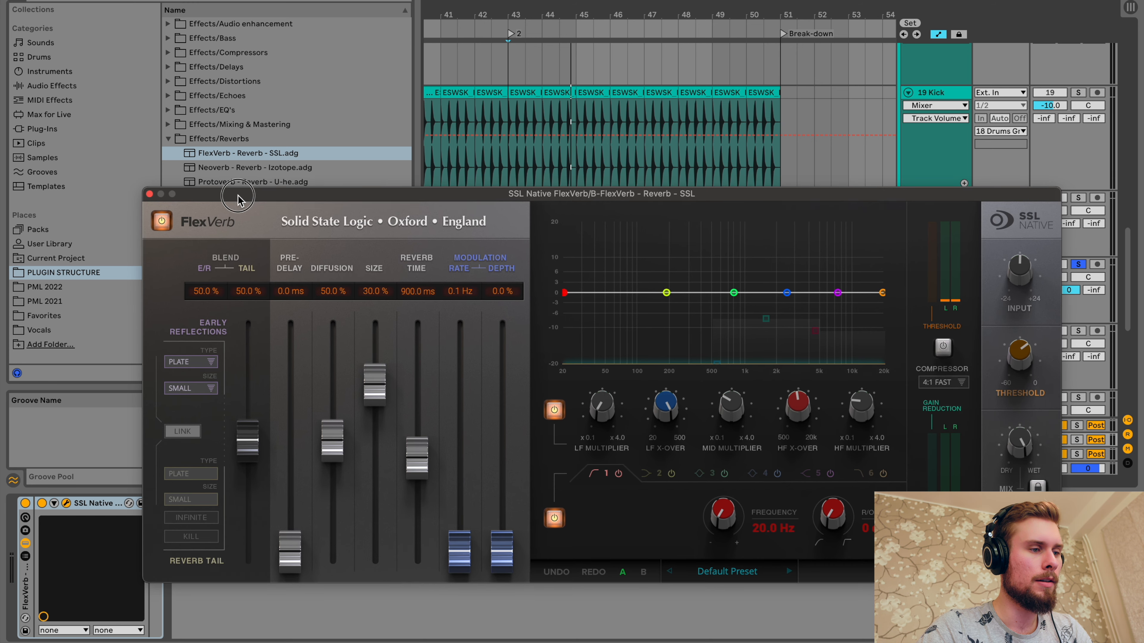
# Step: Turn on FlexVerb's 4:1 FAST compressor, lower its threshold and compare the Snap with and without compression
pyautogui.moveTo(450, 193); pyautogui.dragTo(476, 264)
pyautogui.click(970, 418)
pyautogui.press('space')
pyautogui.moveTo(1045, 421); pyautogui.dragTo(1034, 458)
pyautogui.click(971, 419)
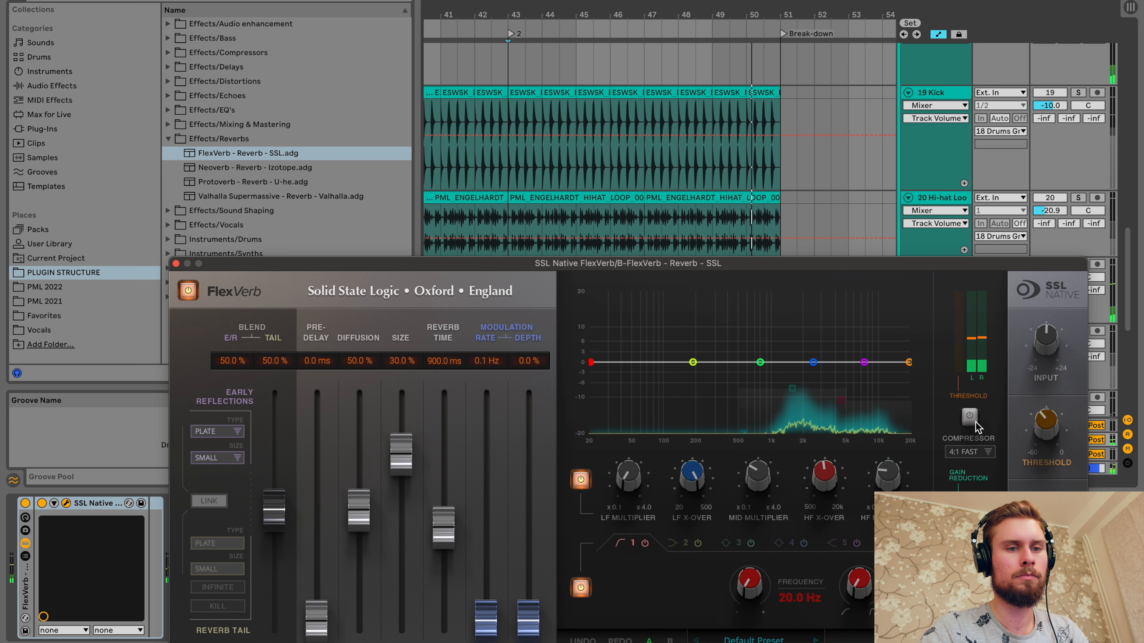
pyautogui.click(970, 418)
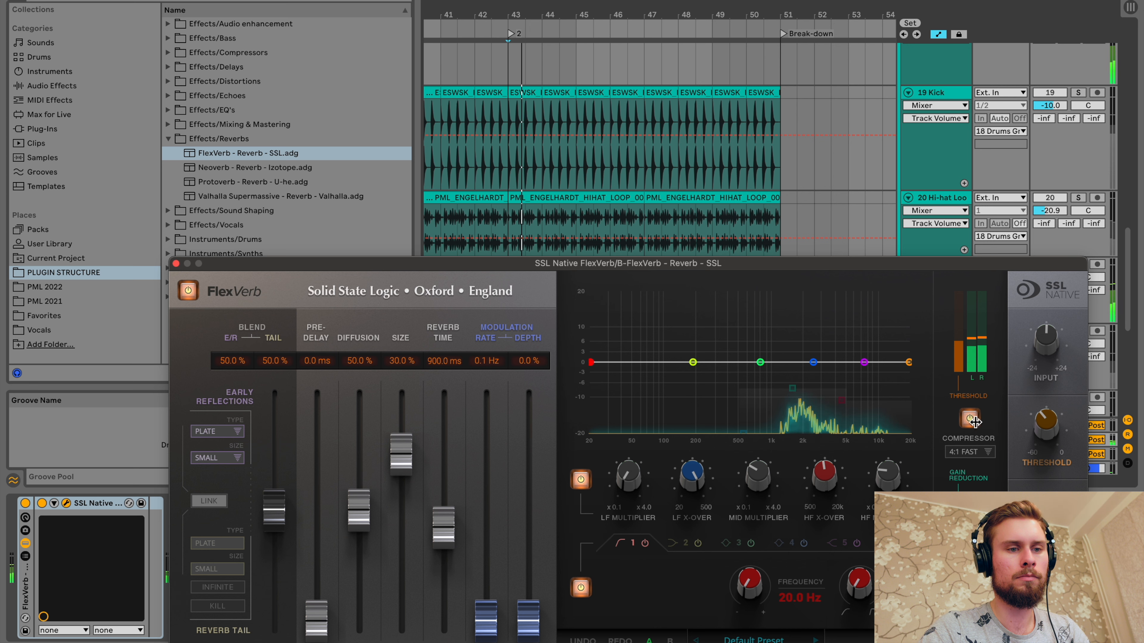
pyautogui.click(176, 263)
pyautogui.press('space')
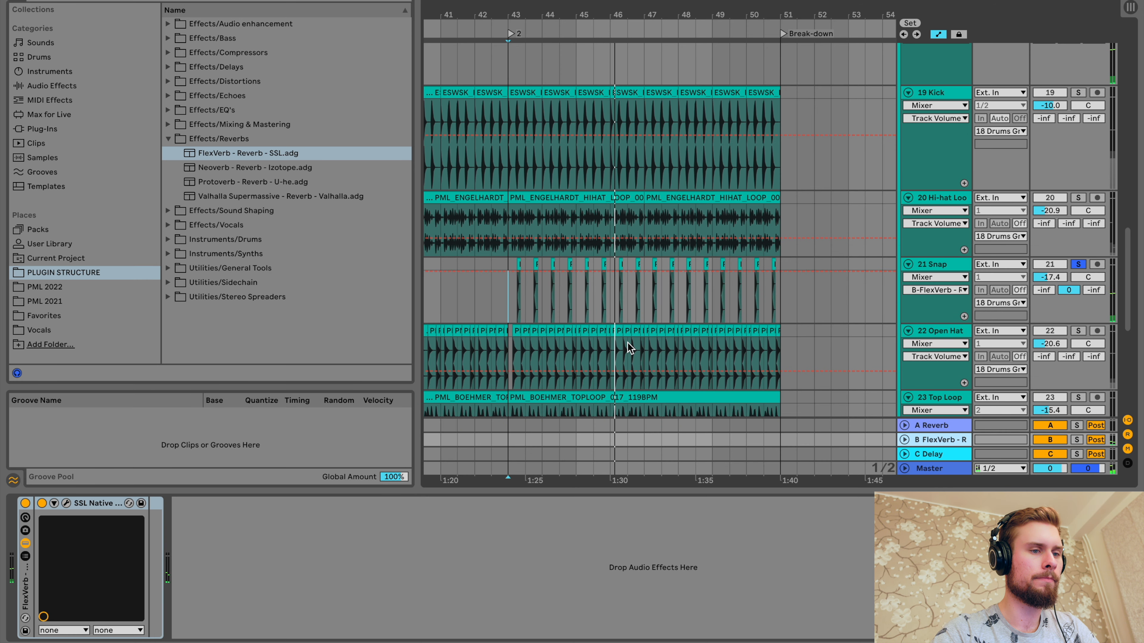
# Step: Review the return's FlexVerb settings, close the plug-in and play the soloed Snap
pyautogui.click(66, 503)
pyautogui.moveTo(358, 260); pyautogui.dragTo(354, 229)
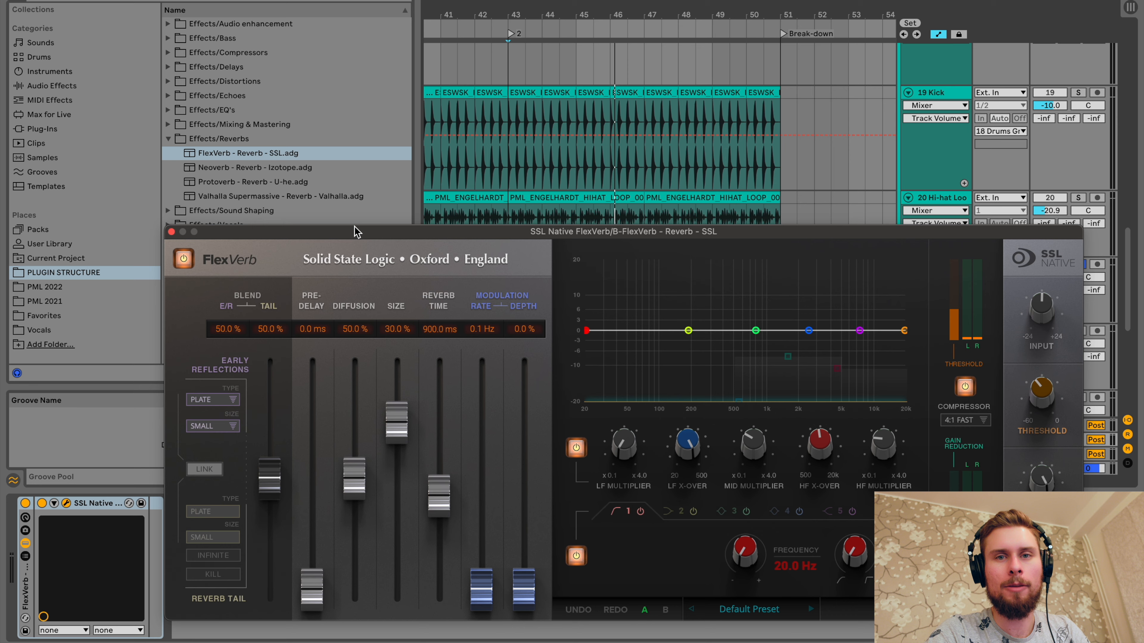
pyautogui.moveTo(334, 228); pyautogui.dragTo(285, 0)
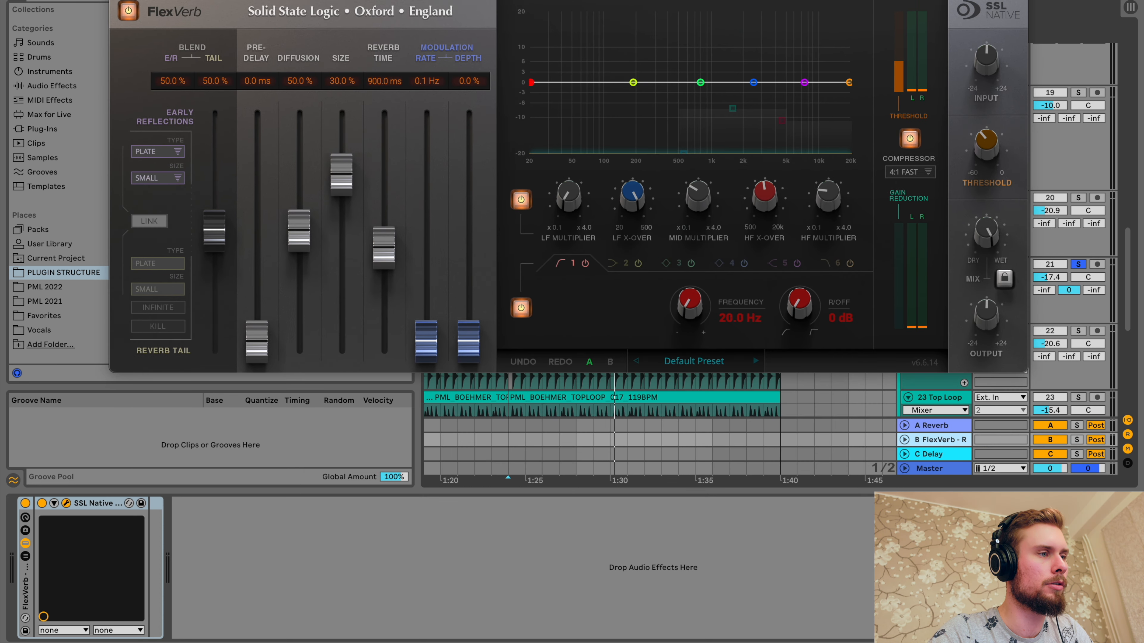
pyautogui.click(116, 0)
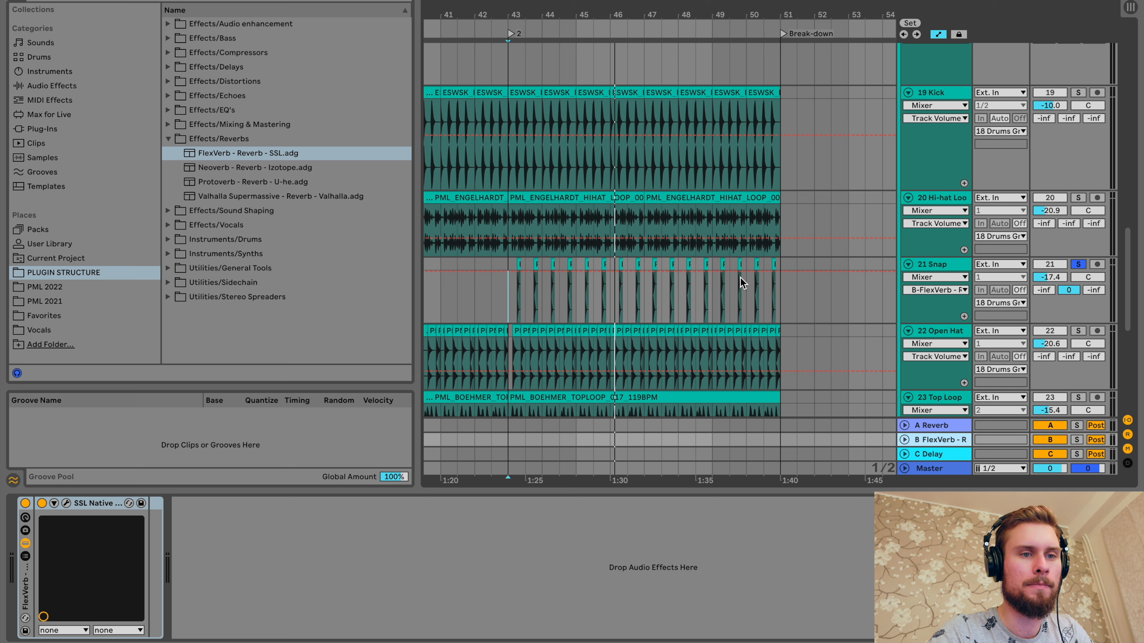
pyautogui.press('space')
pyautogui.press('space')
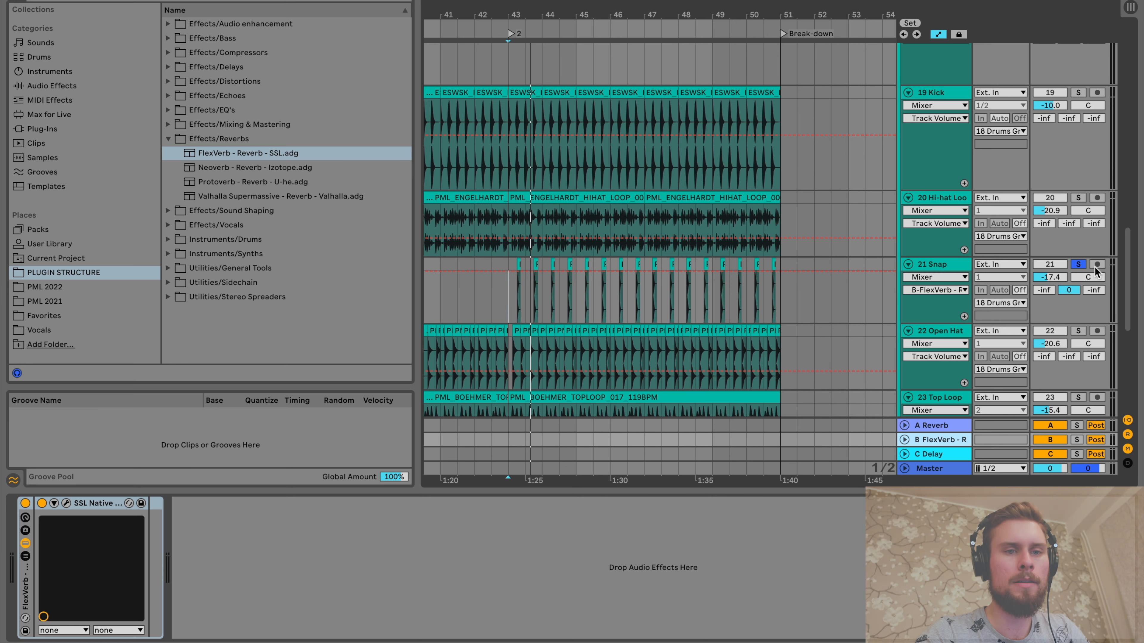
# Step: Colour the B FlexVerb return track bright green and unsolo the Snap track
pyautogui.rightClick(940, 440)
pyautogui.click(990, 602)
pyautogui.click(1078, 264)
pyautogui.scroll(-3, 507, 295)
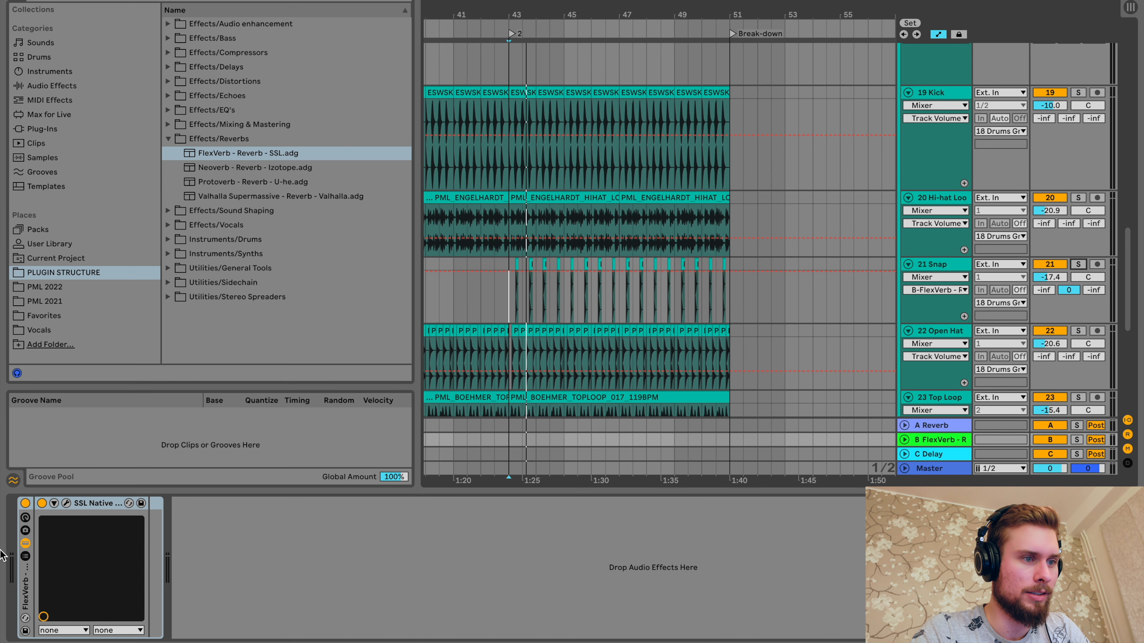
# Step: Play the full mix from bar 43 with the return's FlexVerb bypassed, then switch the reverb back on
pyautogui.click(66, 503)
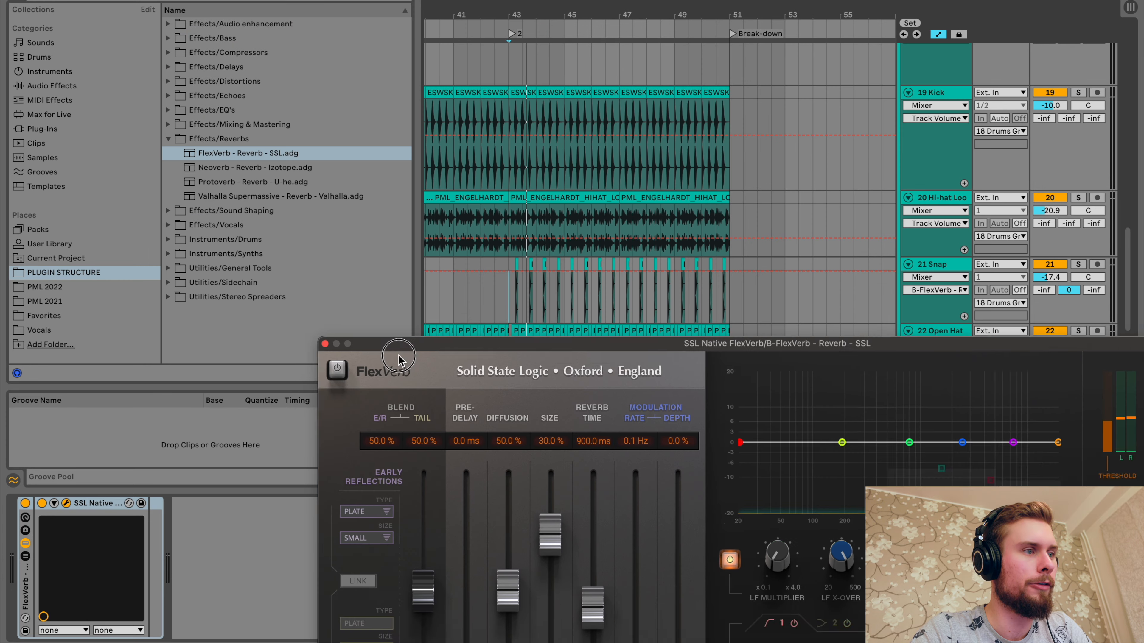
pyautogui.moveTo(399, 358); pyautogui.dragTo(383, 403)
pyautogui.click(509, 292)
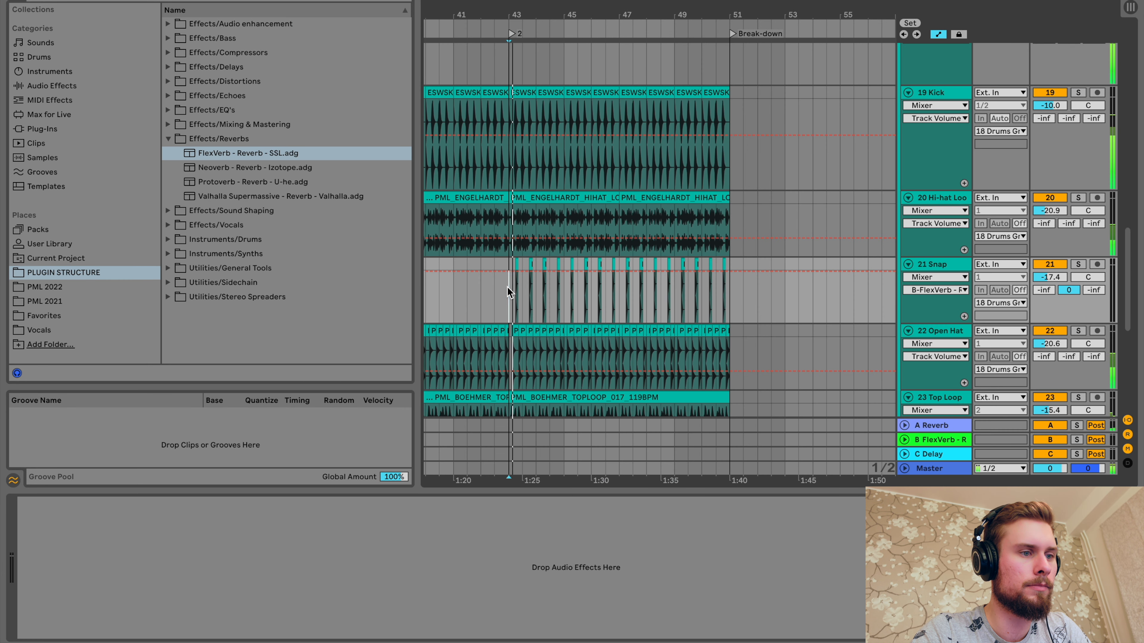
pyautogui.click(927, 456)
pyautogui.click(923, 441)
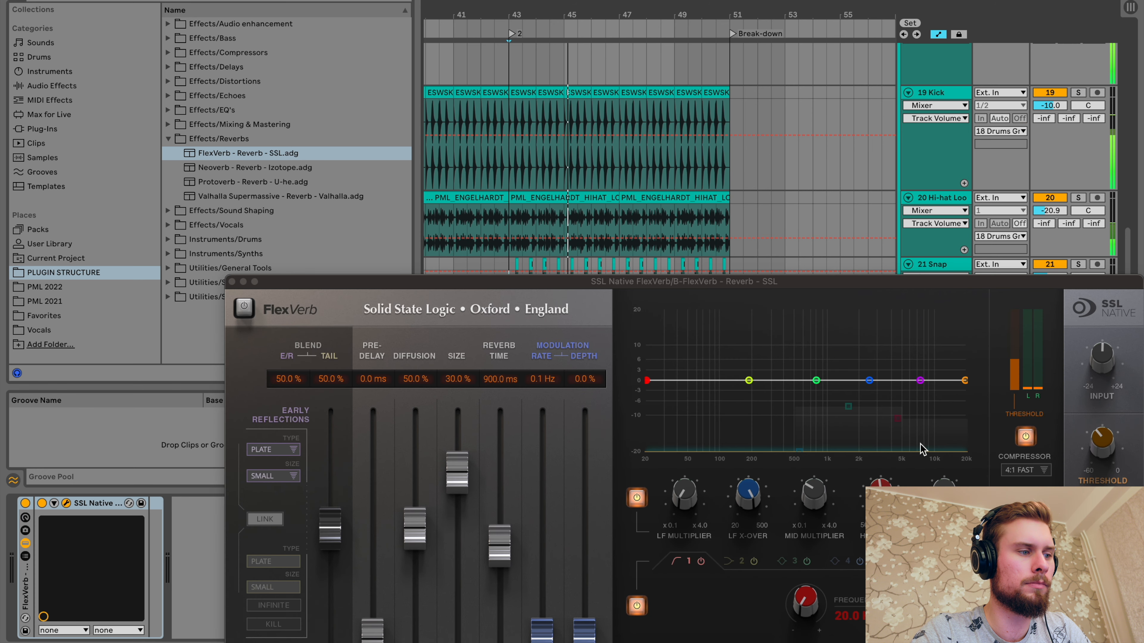
pyautogui.click(401, 284)
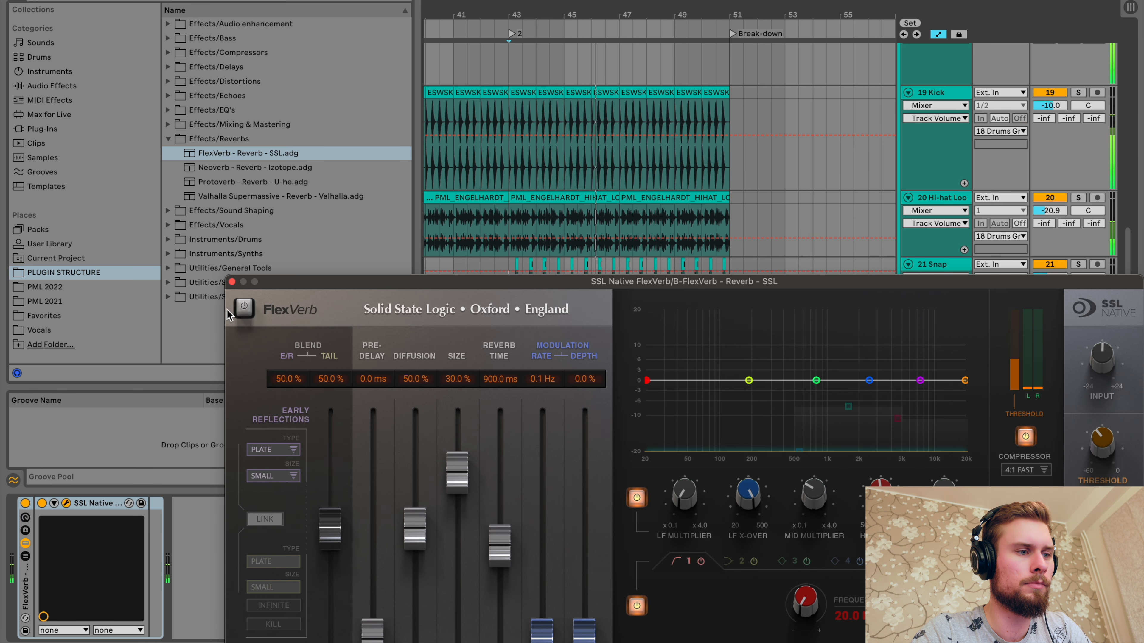
pyautogui.moveTo(248, 284); pyautogui.dragTo(180, 249)
pyautogui.click(178, 272)
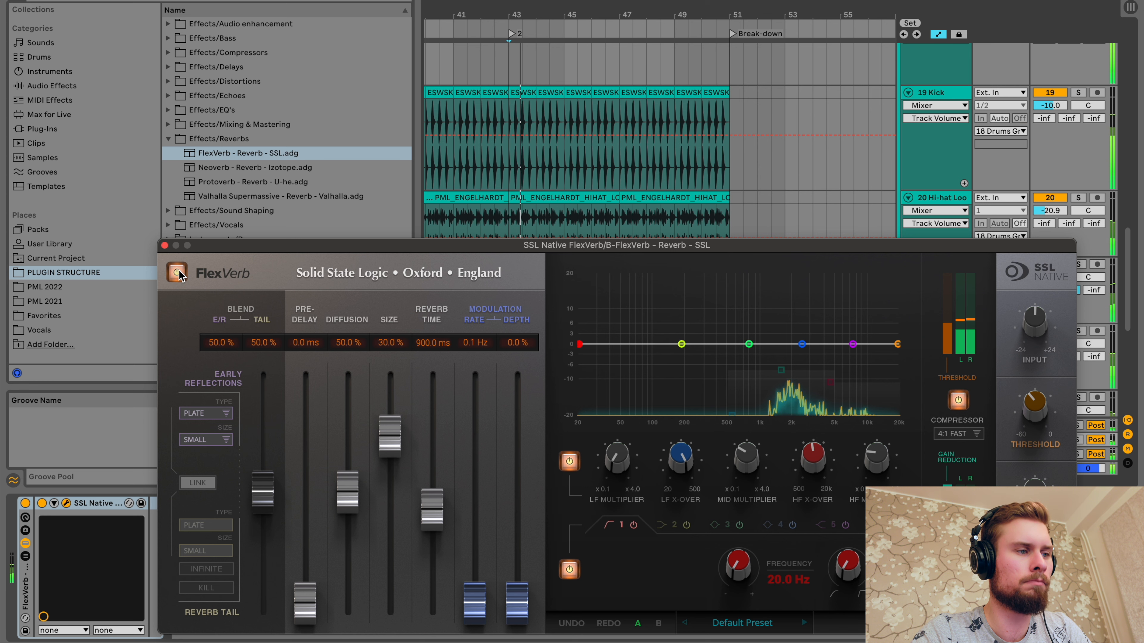
# Step: Low-pass the return's FlexVerb at 7.3 kHz and slightly lower its MID multiplier, comparing the mix with the reverb off and on
pyautogui.click(176, 272)
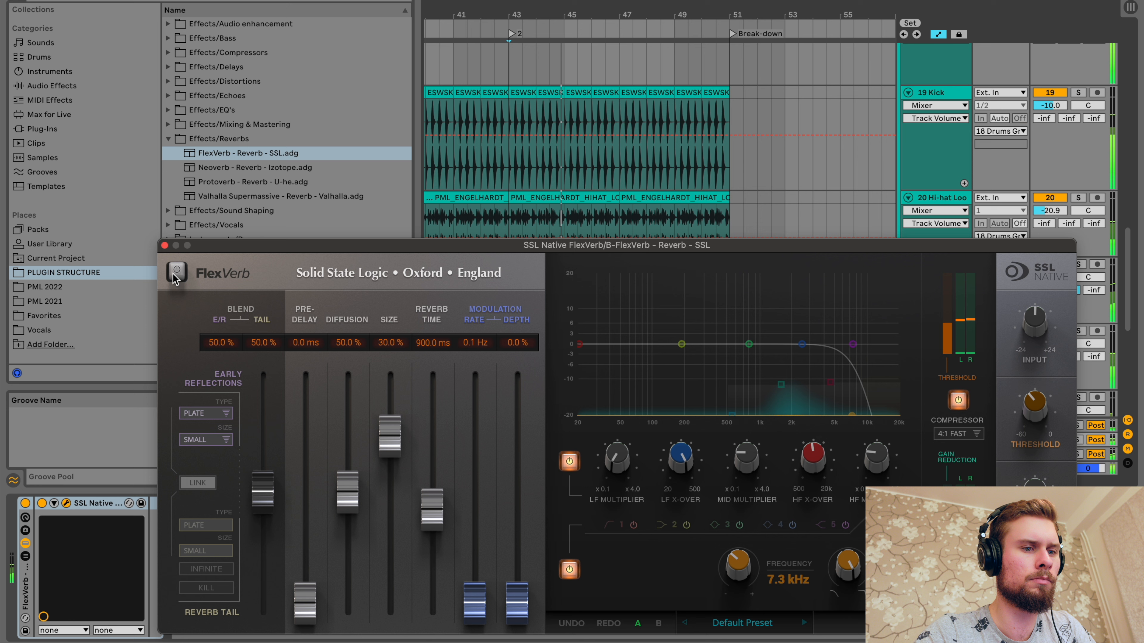
pyautogui.click(177, 272)
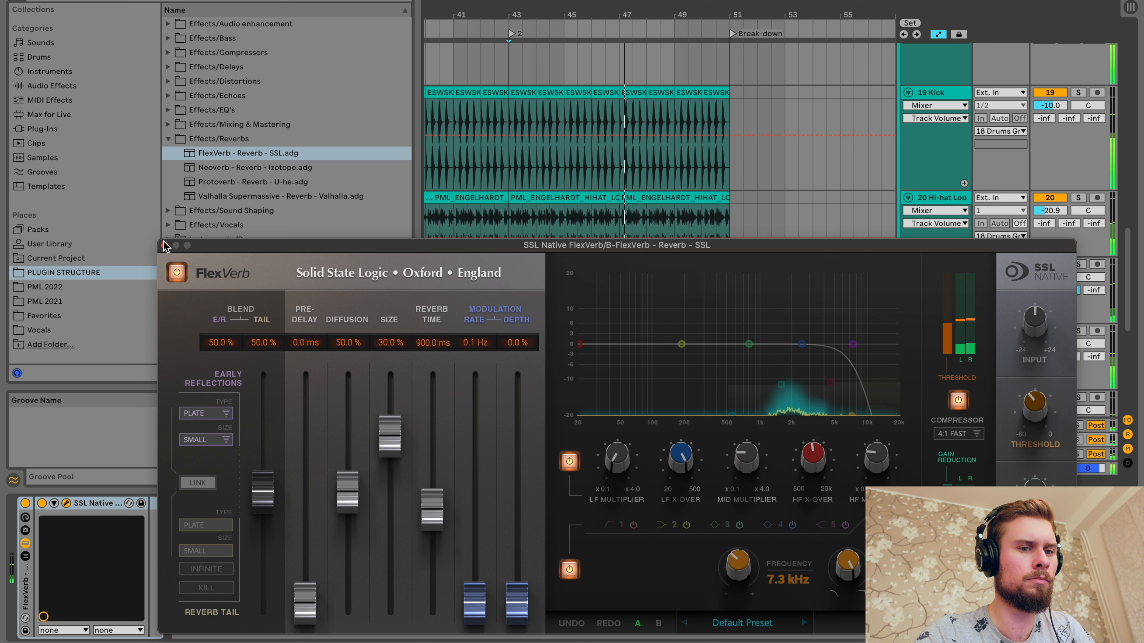
pyautogui.press('space')
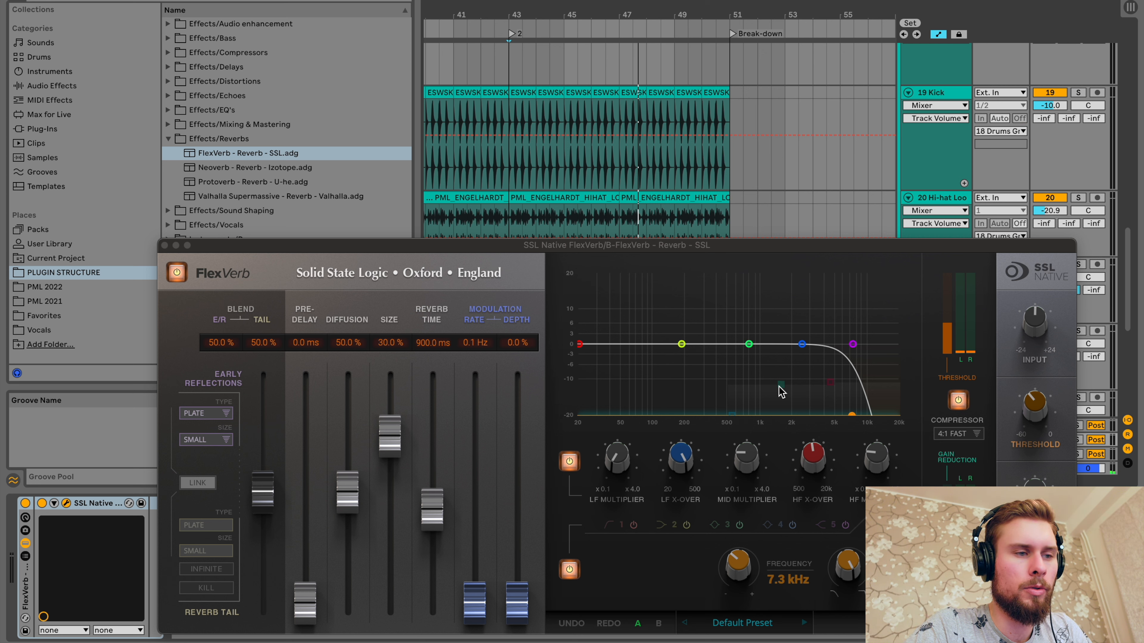
pyautogui.moveTo(773, 388); pyautogui.dragTo(783, 397)
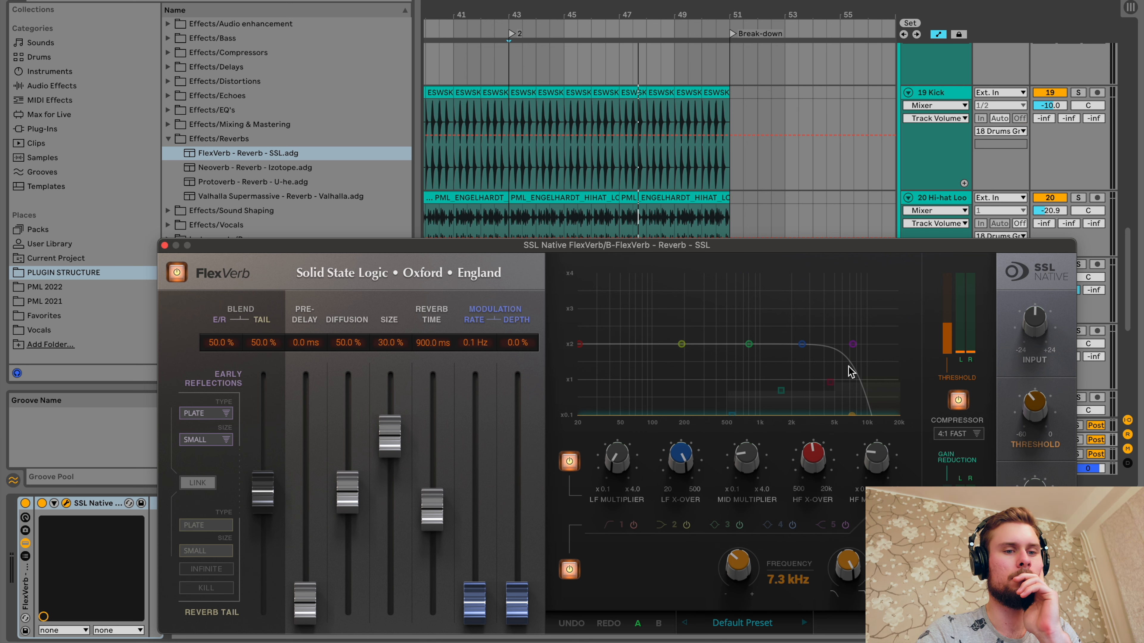
pyautogui.click(165, 245)
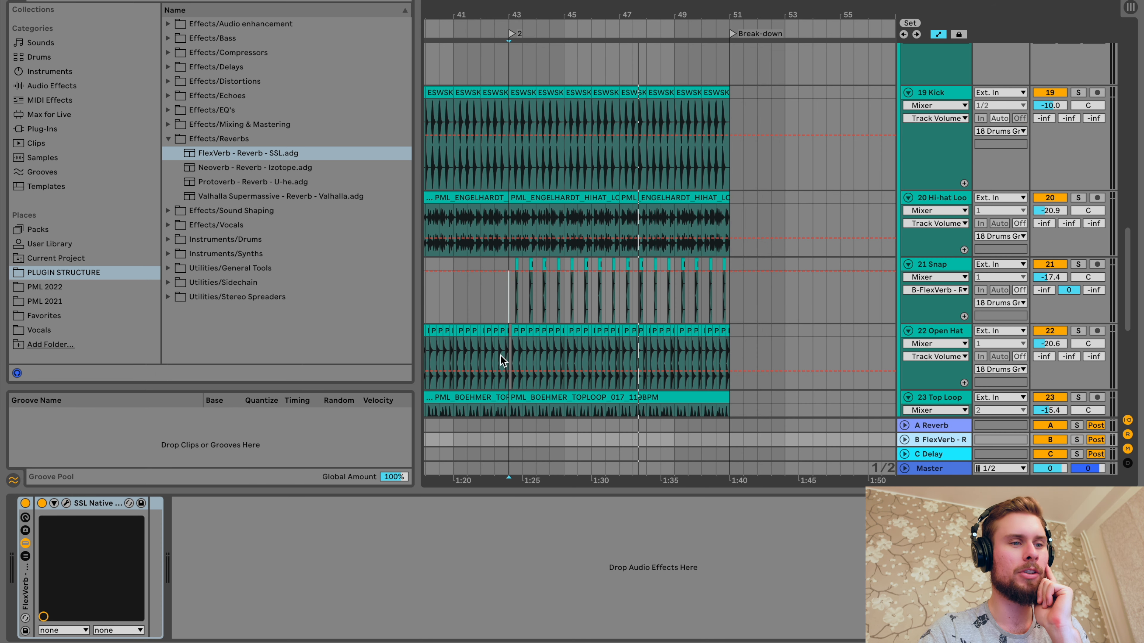
# Step: Insert the FlexVerb - Reverb - SSL.adg preset on the Open Hat track
pyautogui.scroll(-5, 504, 360)
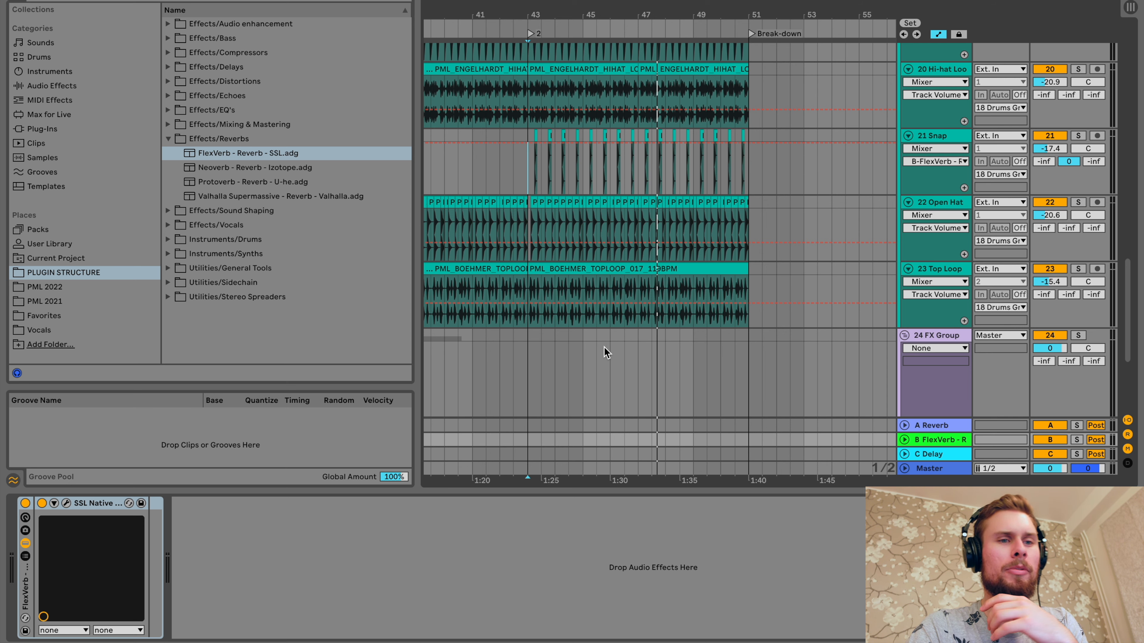
pyautogui.click(937, 208)
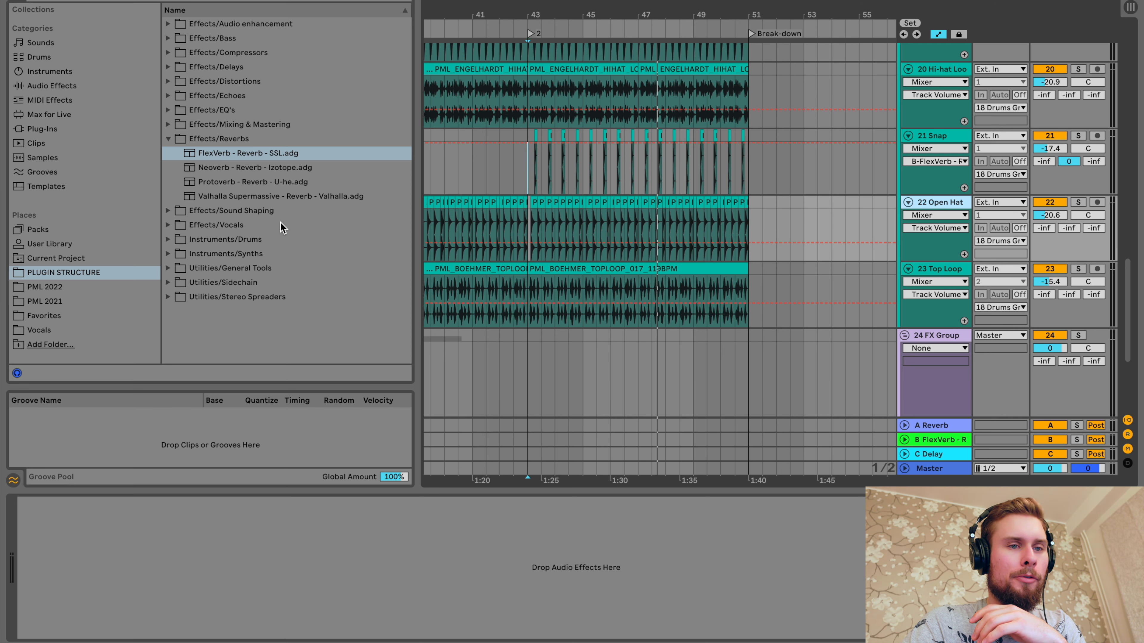
pyautogui.moveTo(243, 152); pyautogui.dragTo(591, 230)
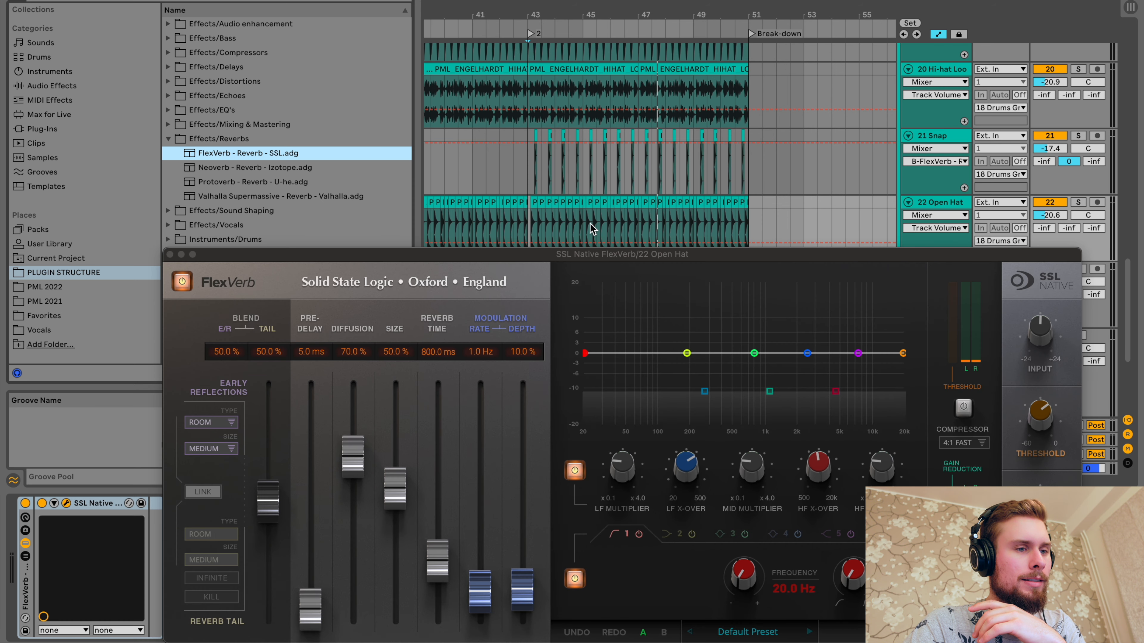
# Step: Solo the Open Hat and play it with its FlexVerb bypassed, then engaged
pyautogui.click(1082, 204)
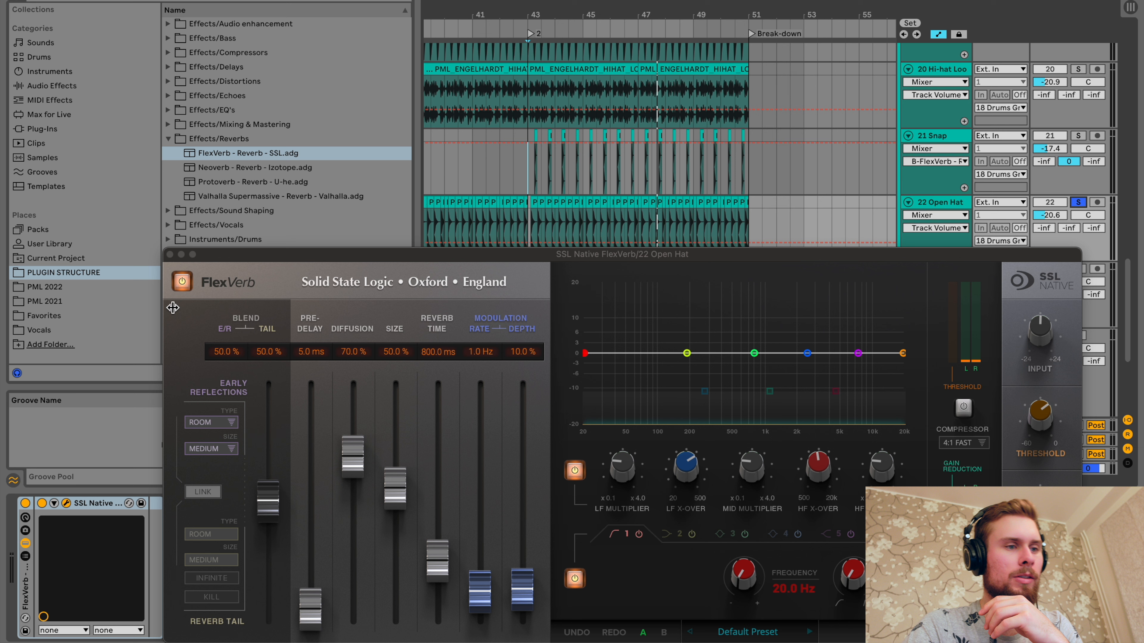
pyautogui.click(182, 286)
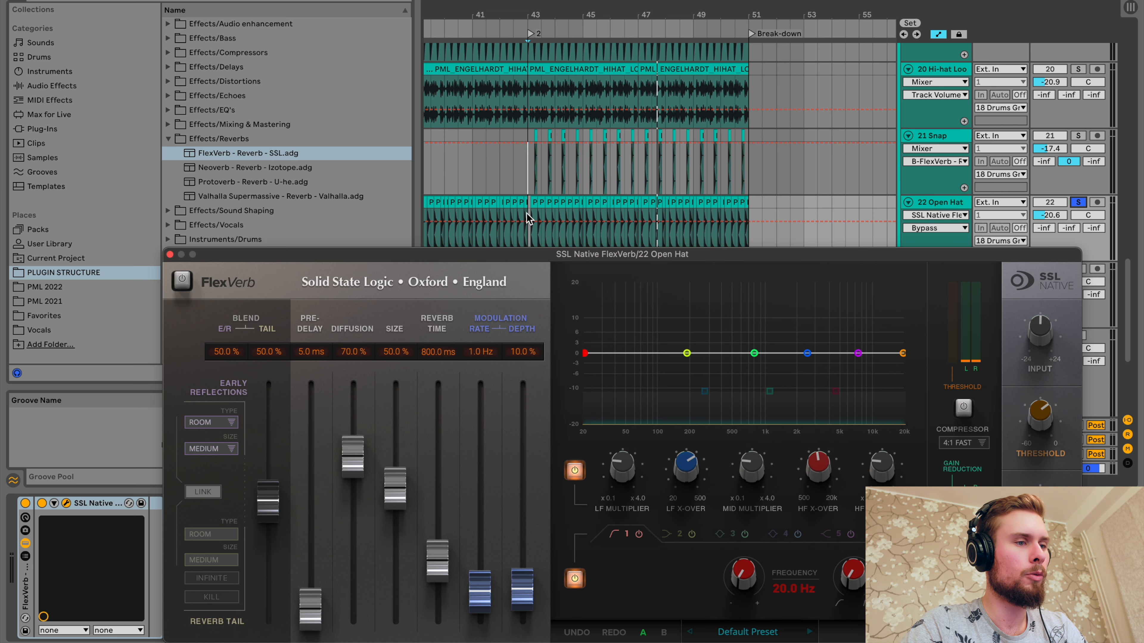
pyautogui.scroll(-2, 643, 209)
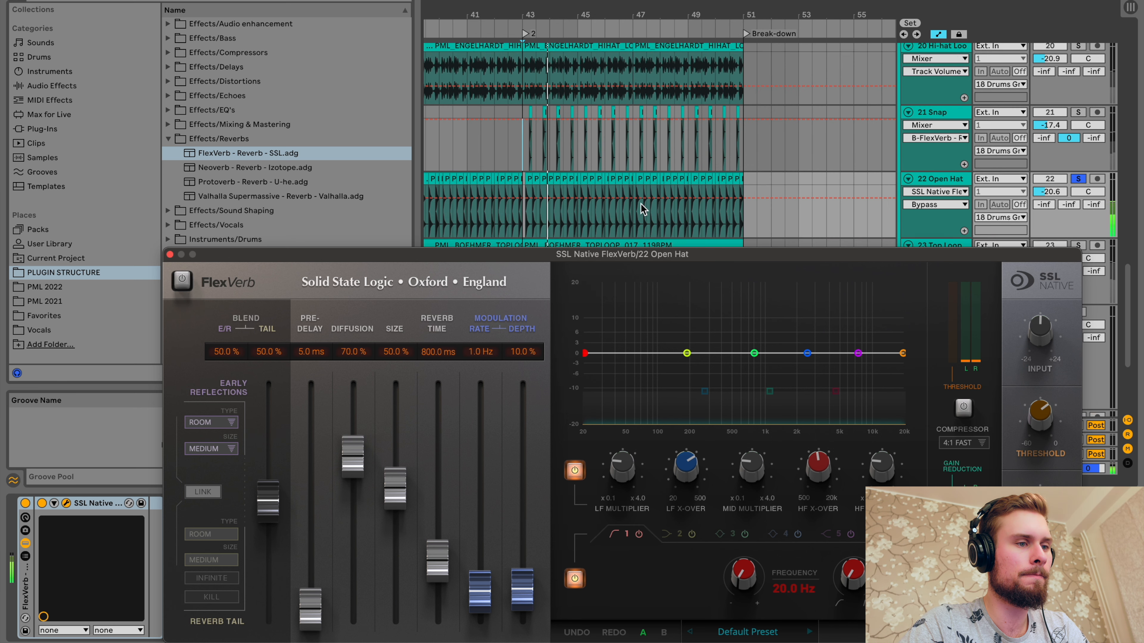
pyautogui.scroll(-1, 643, 209)
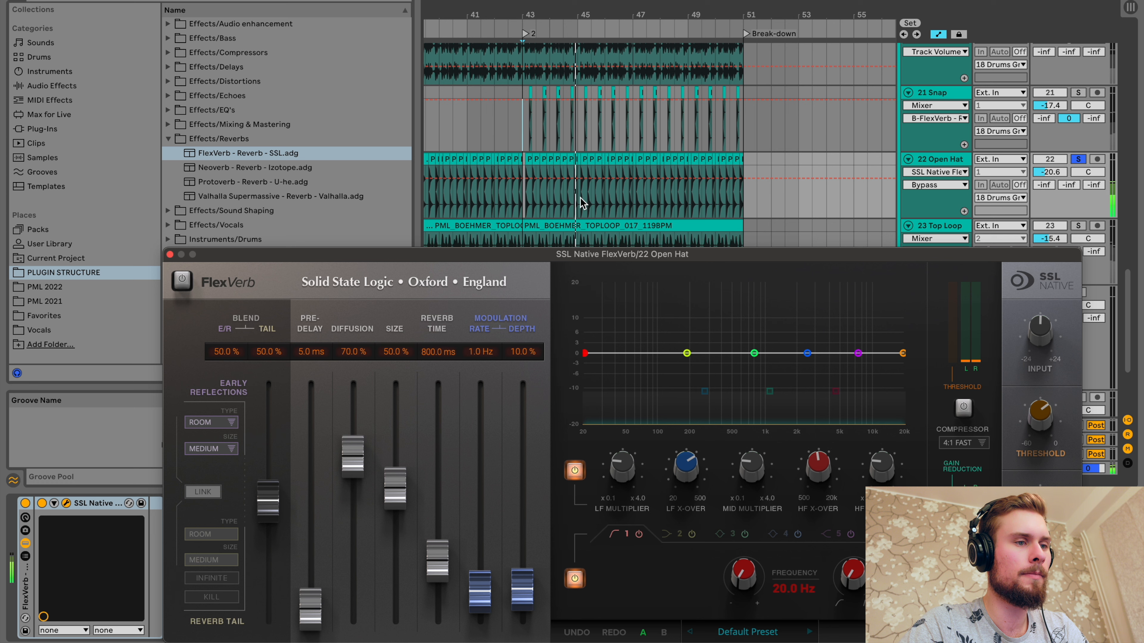
pyautogui.click(181, 282)
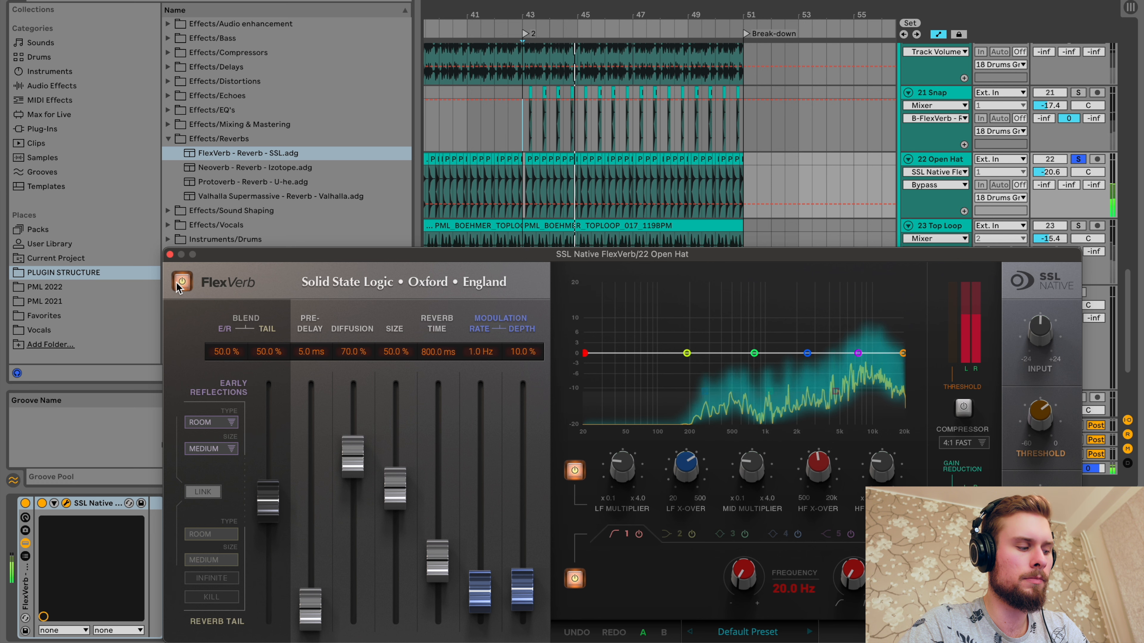
# Step: Set the Open Hat FlexVerb's blend to 84.9% early reflections and 15.1% tail, and low-pass the reverb at 11.0 kHz
pyautogui.press('space')
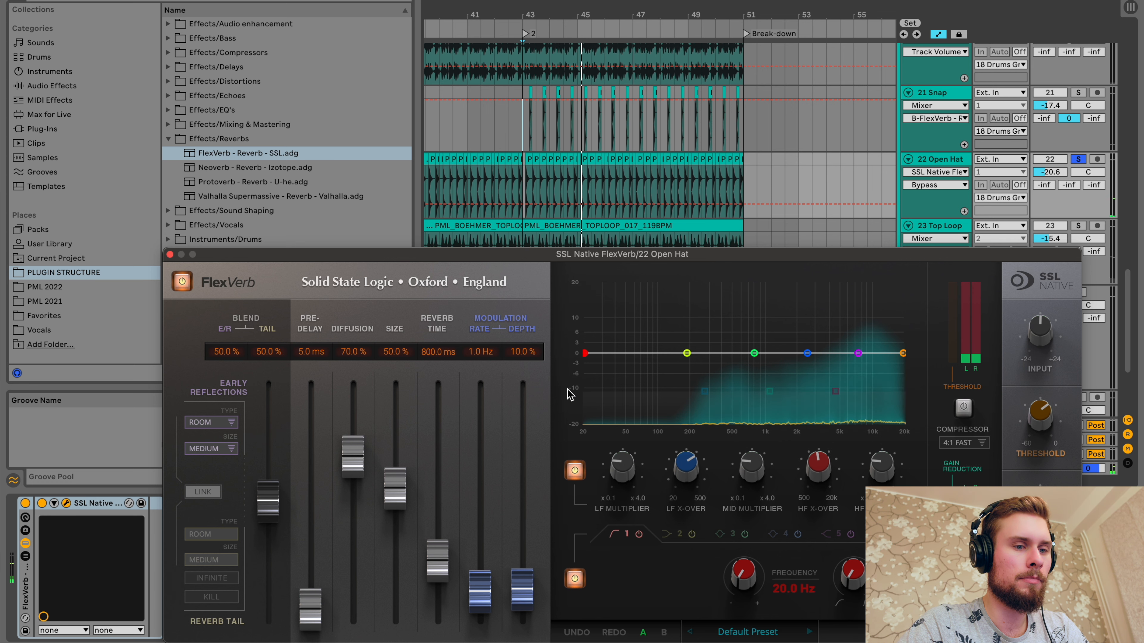
pyautogui.moveTo(262, 487)
pyautogui.mouseDown()
pyautogui.moveTo(270, 397)
pyautogui.moveTo(269, 437)
pyautogui.moveTo(268, 422)
pyautogui.mouseUp()
pyautogui.press('space')
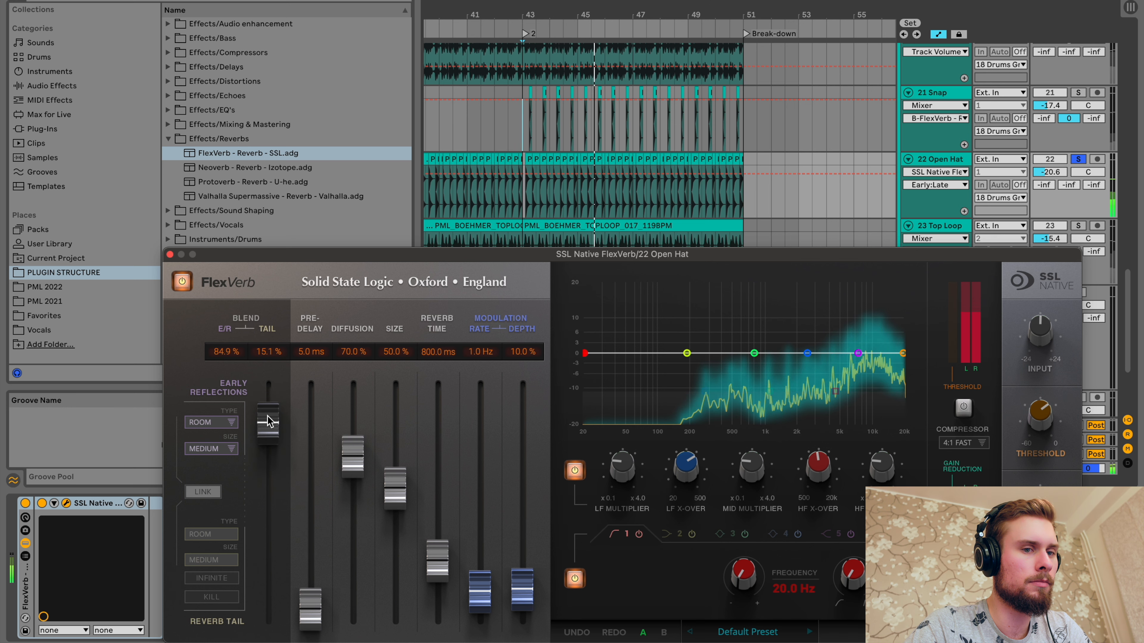
pyautogui.click(903, 355)
pyautogui.moveTo(904, 355); pyautogui.dragTo(876, 388)
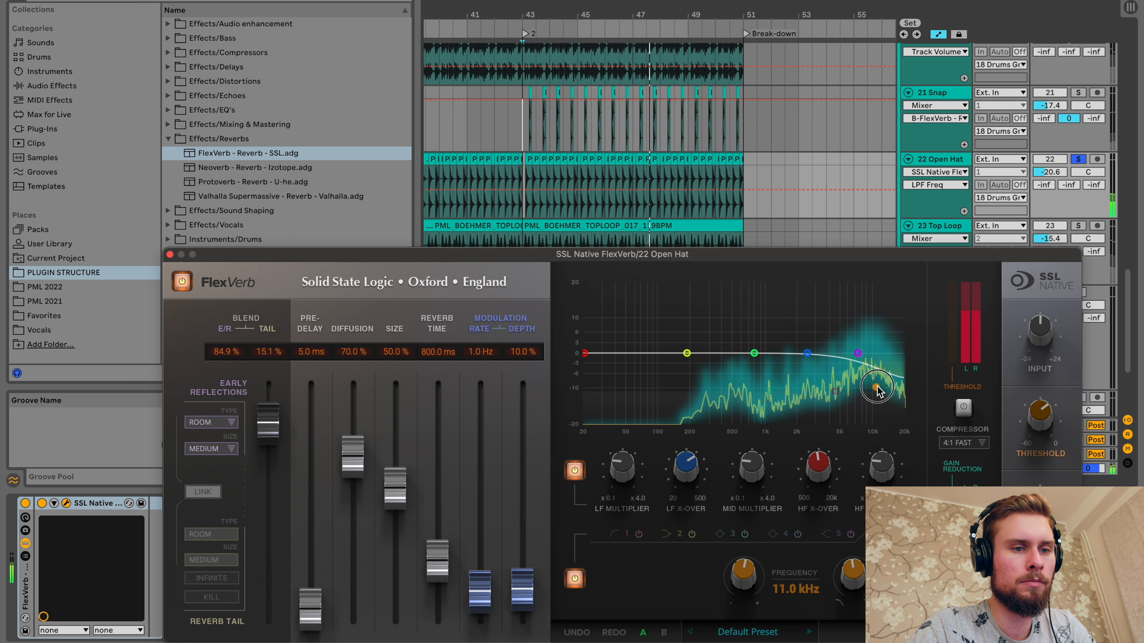
# Step: Compare the soloed Open Hat with FlexVerb bypassed and engaged, leaving the reverb on
pyautogui.click(183, 282)
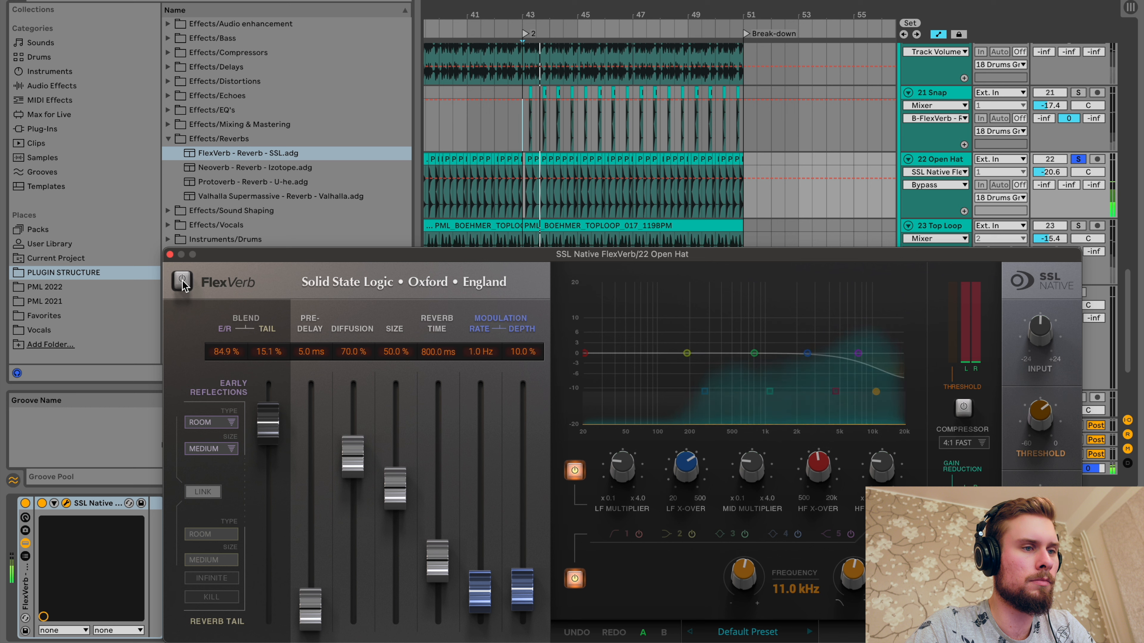
pyautogui.click(182, 282)
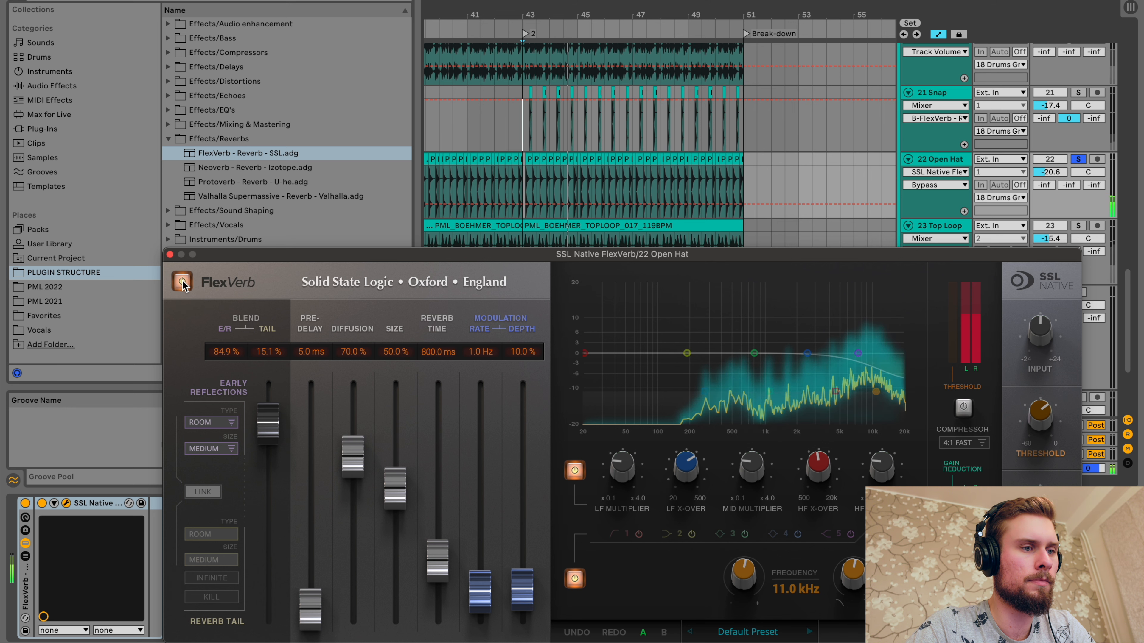
pyautogui.click(182, 282)
pyautogui.click(182, 282)
pyautogui.click(183, 283)
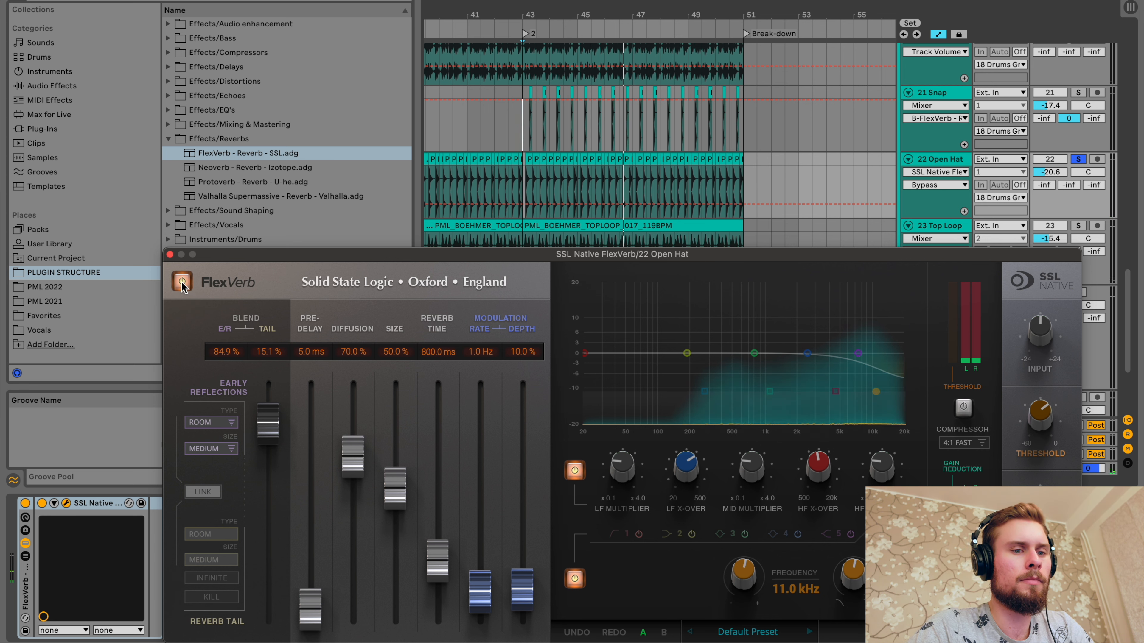
# Step: Adjust the dry/wet mix of the Open Hat's FlexVerb and replay the soloed track with the reverb off and on
pyautogui.press('space')
pyautogui.moveTo(1035, 503); pyautogui.dragTo(1009, 438)
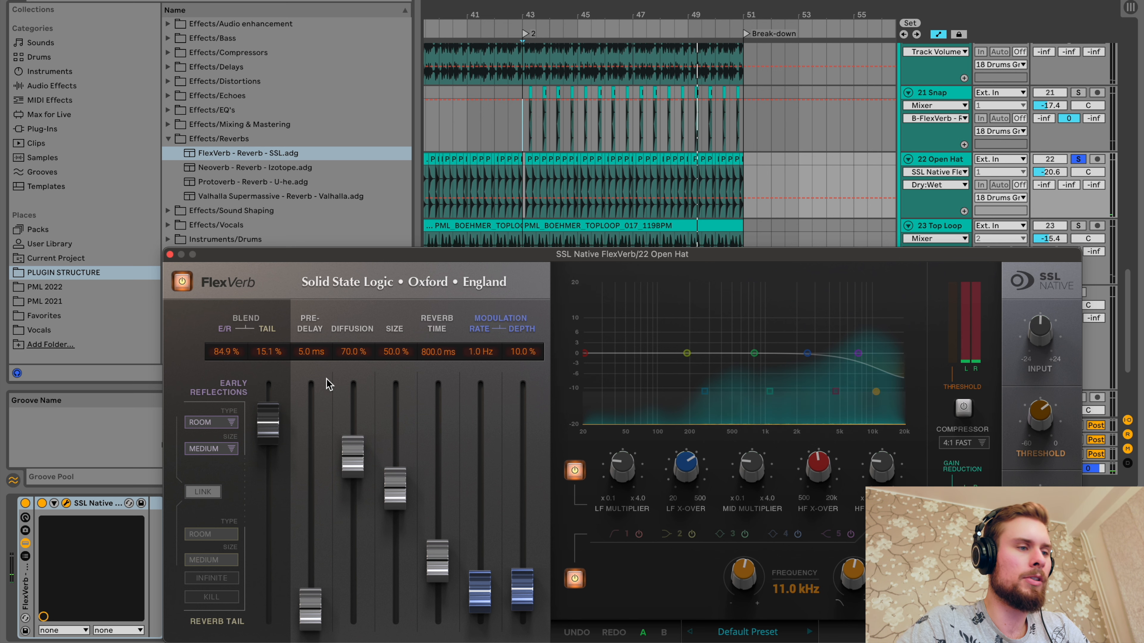
pyautogui.click(180, 286)
pyautogui.press('space')
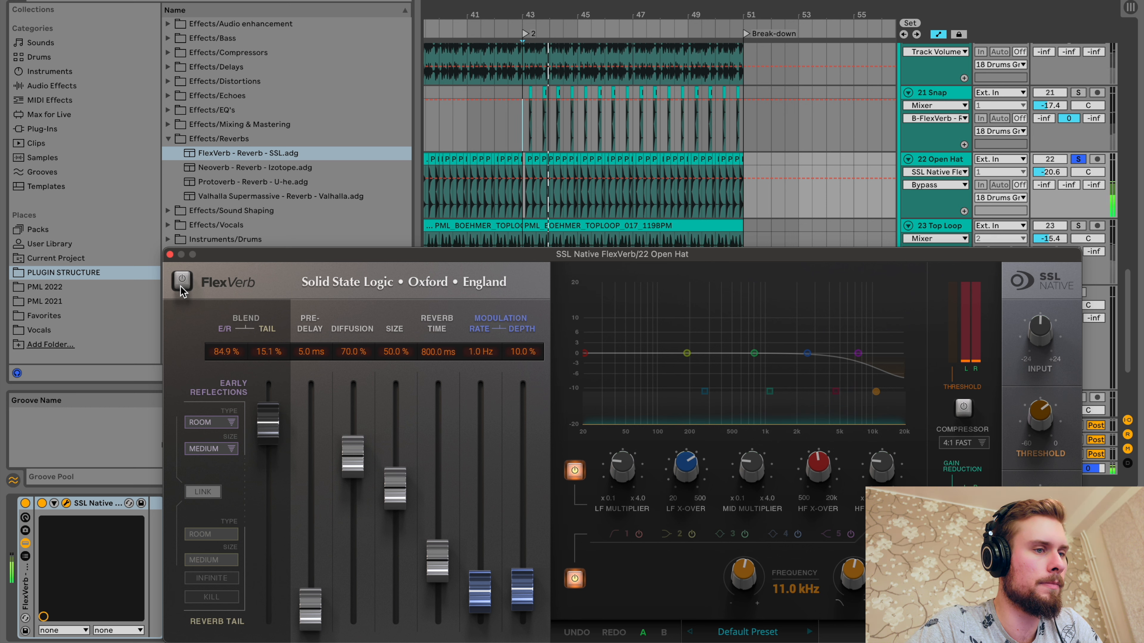
pyautogui.click(180, 286)
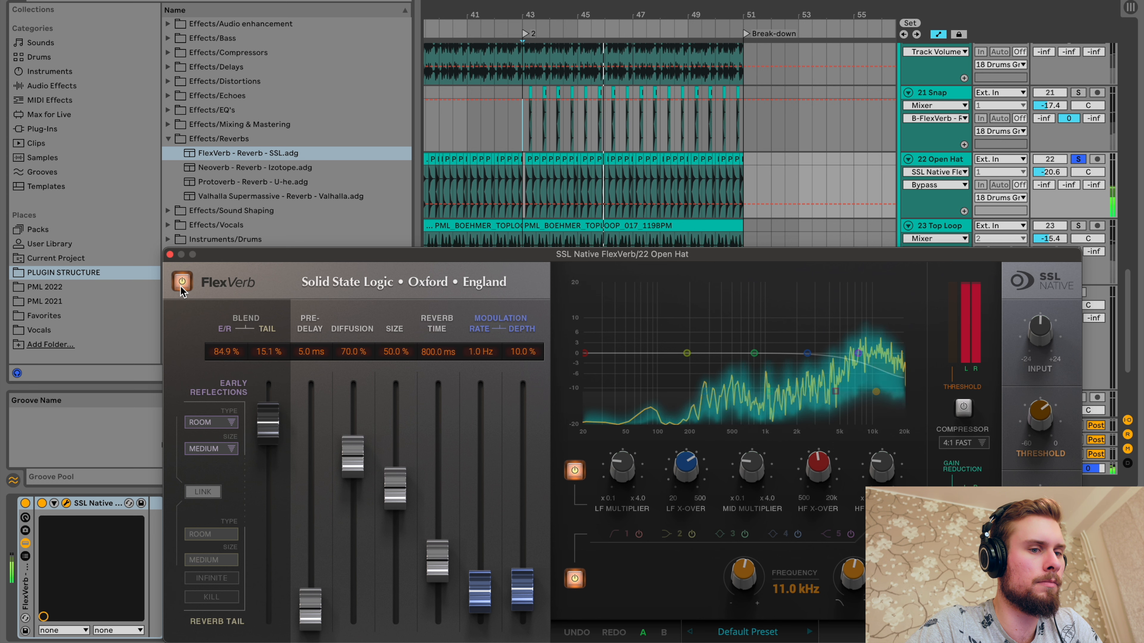
pyautogui.click(180, 286)
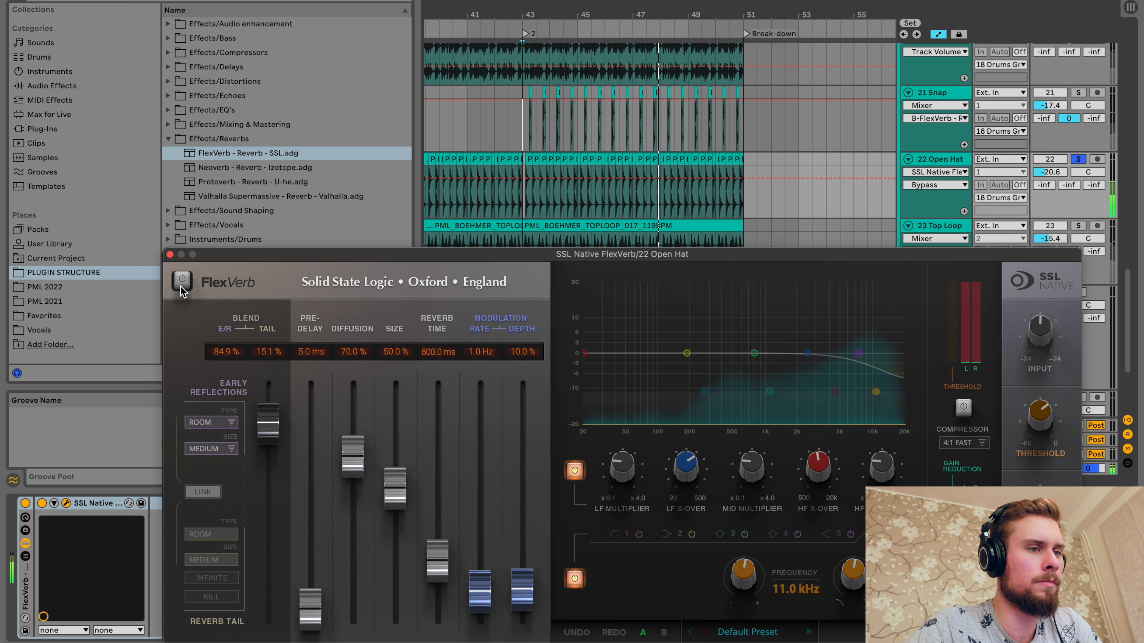
pyautogui.click(181, 287)
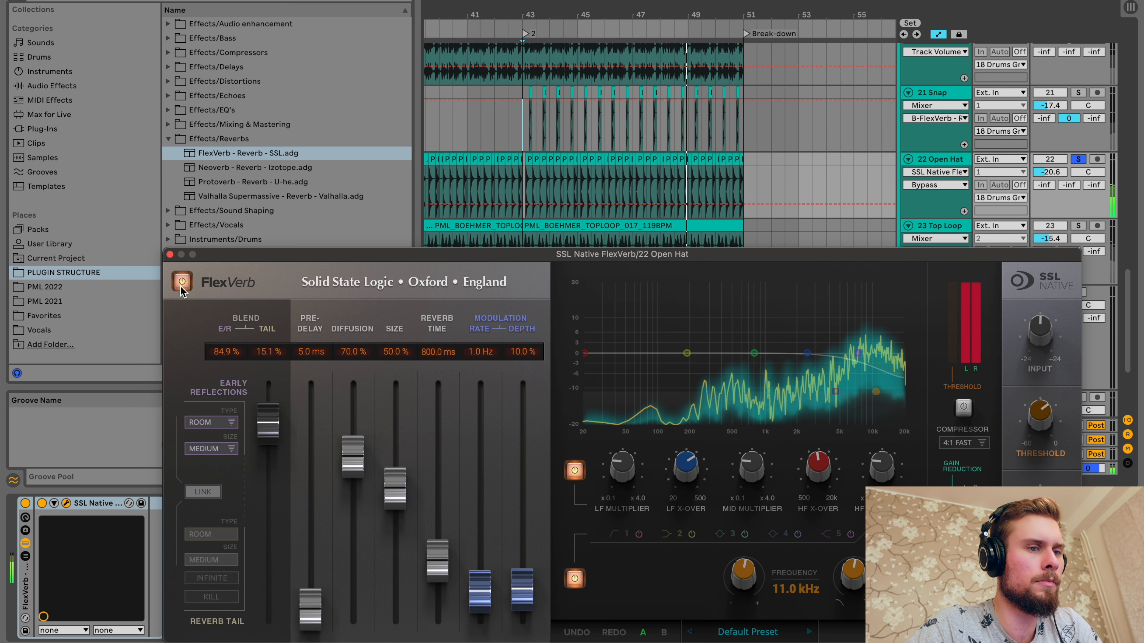
pyautogui.press('space')
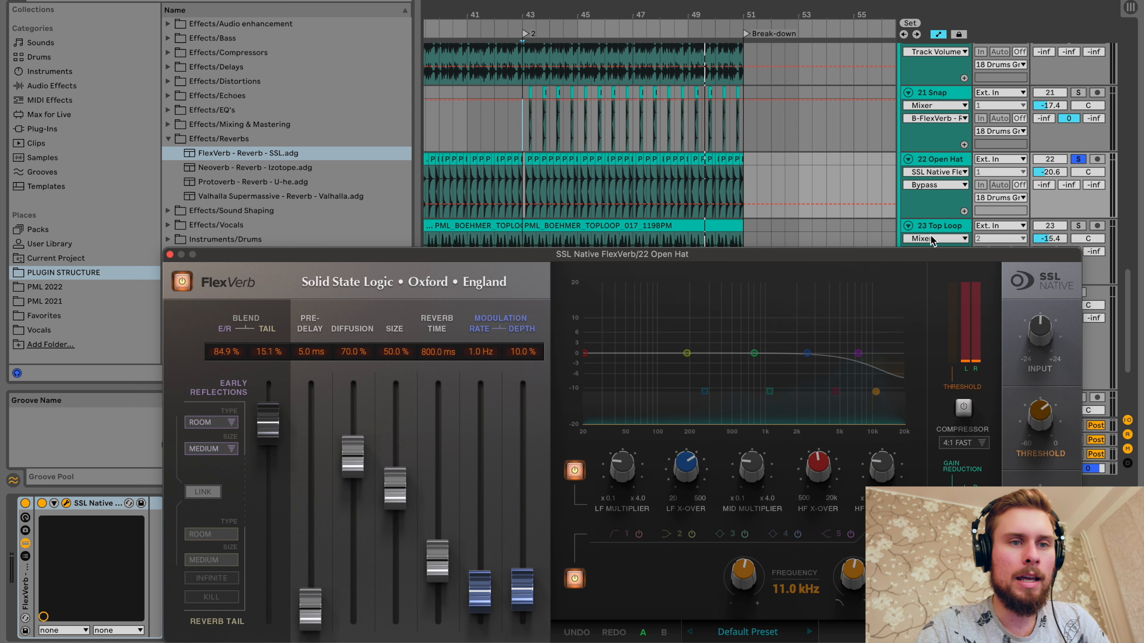
# Step: Unsolo the Open Hat and play the full mix while switching its FlexVerb off and on
pyautogui.click(1078, 160)
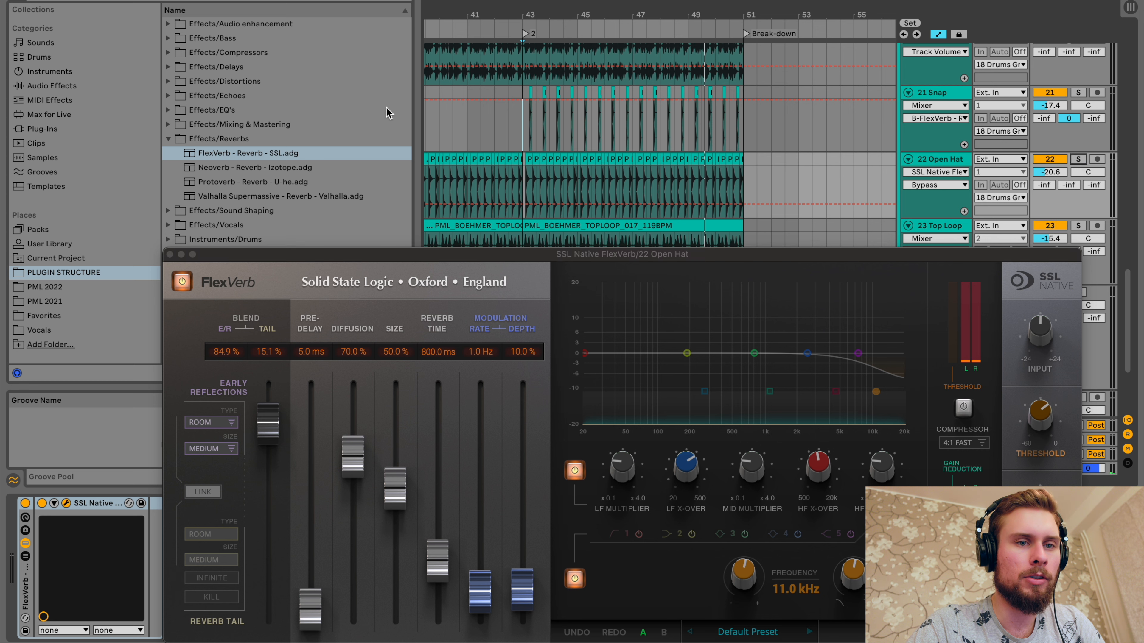
pyautogui.click(182, 286)
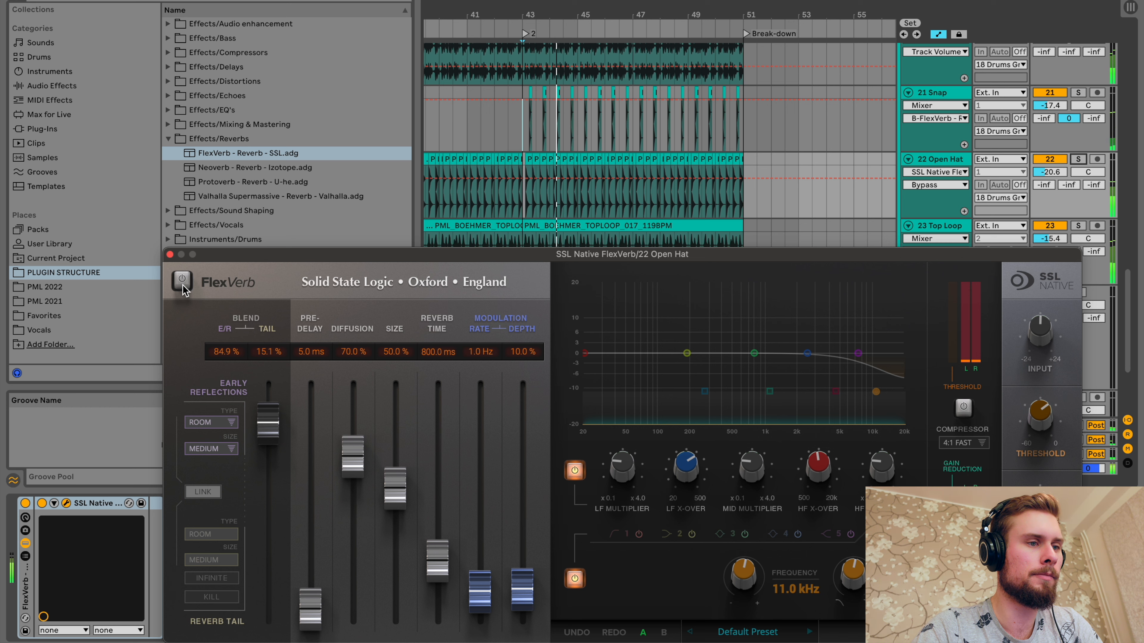
pyautogui.click(183, 284)
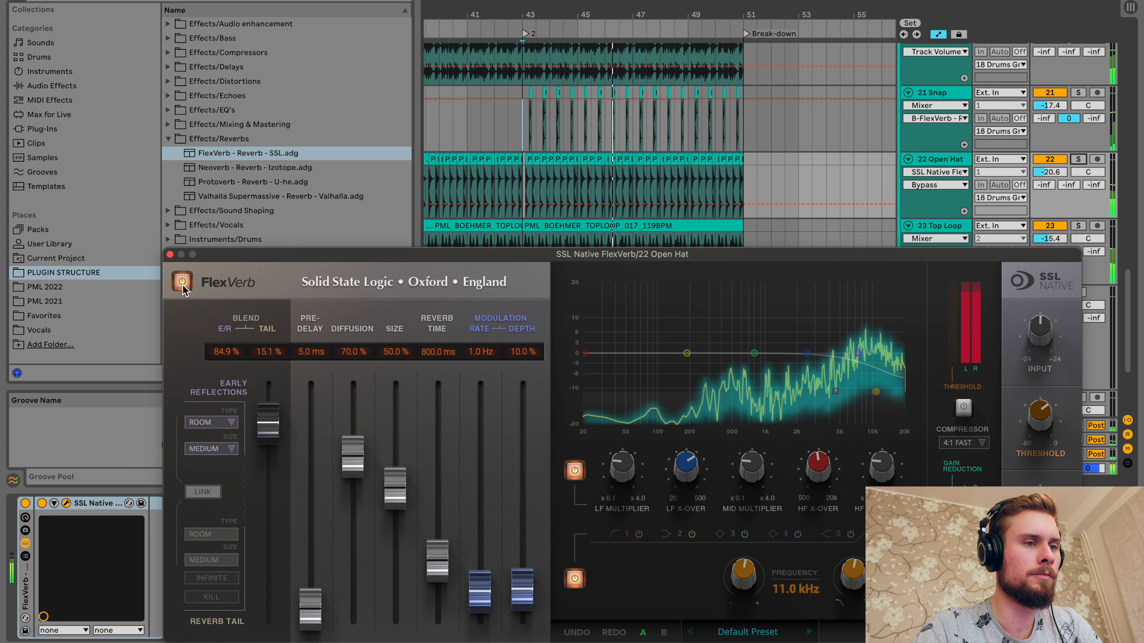
pyautogui.click(182, 284)
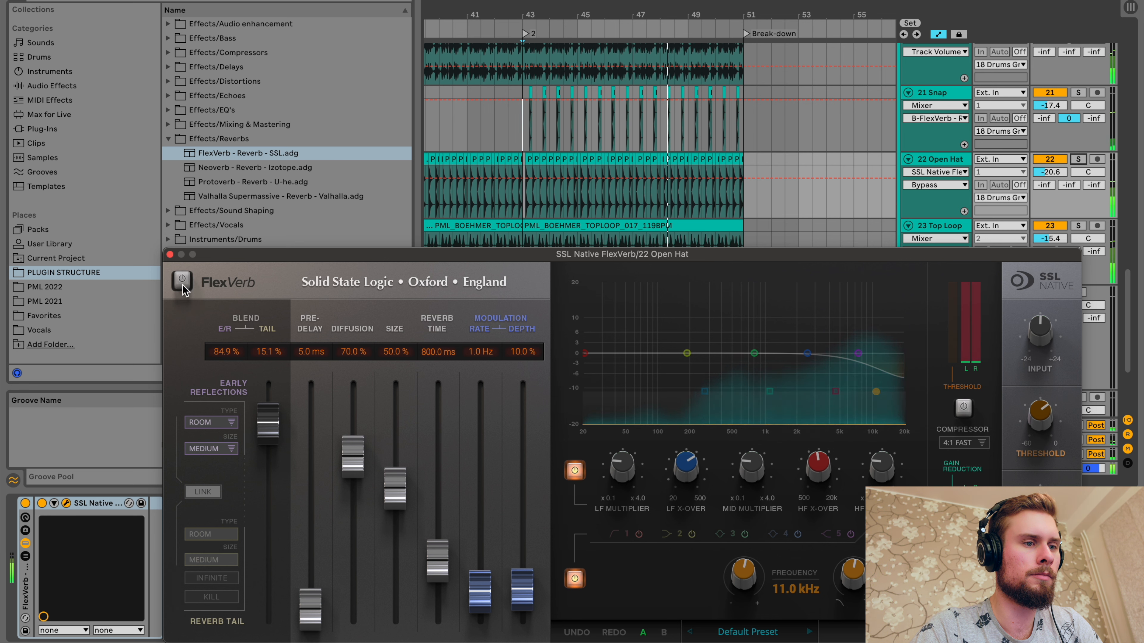
# Step: Re-enable FlexVerb on the Open Hat and close its plug-in window
pyautogui.click(182, 283)
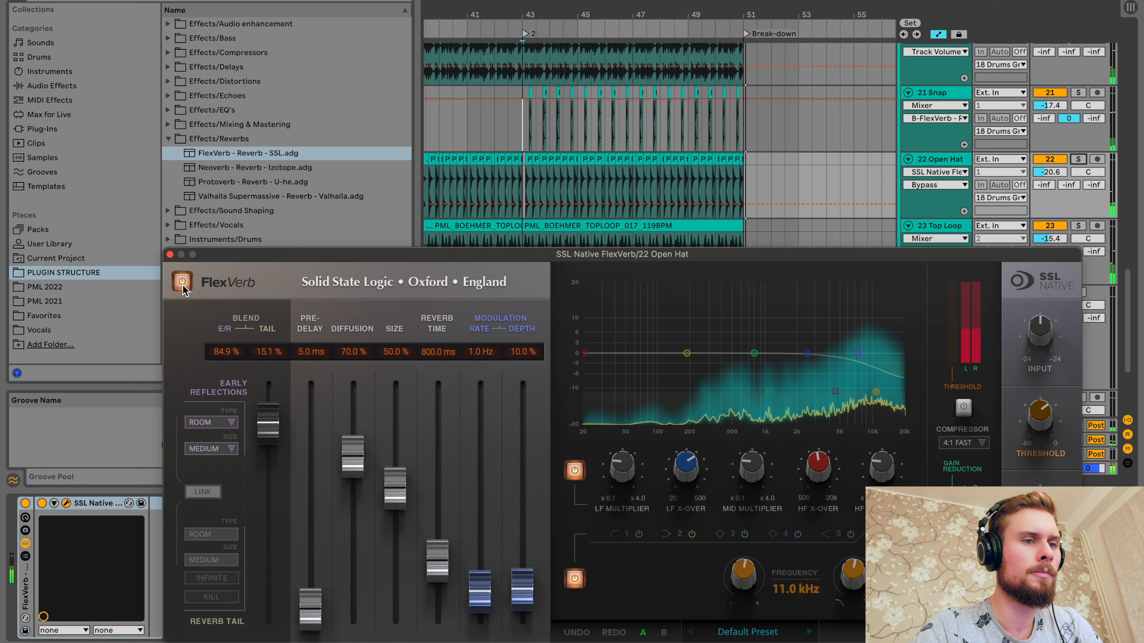
pyautogui.click(170, 255)
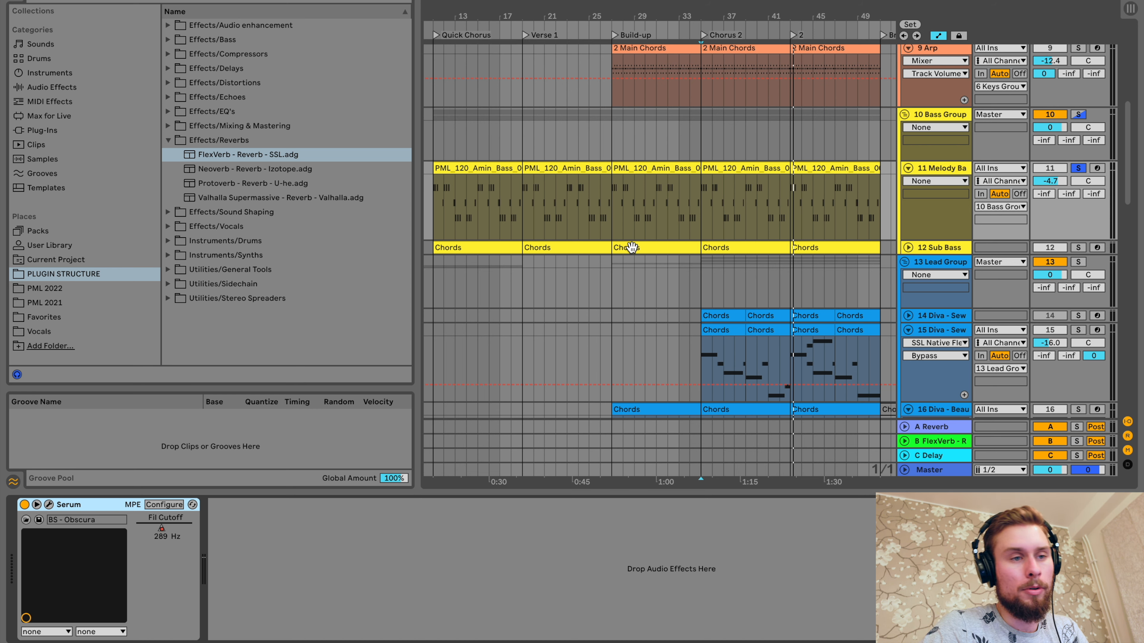
# Step: Play the soloed Melody Bass from the Chorus 2 marker, then stop
pyautogui.click(702, 199)
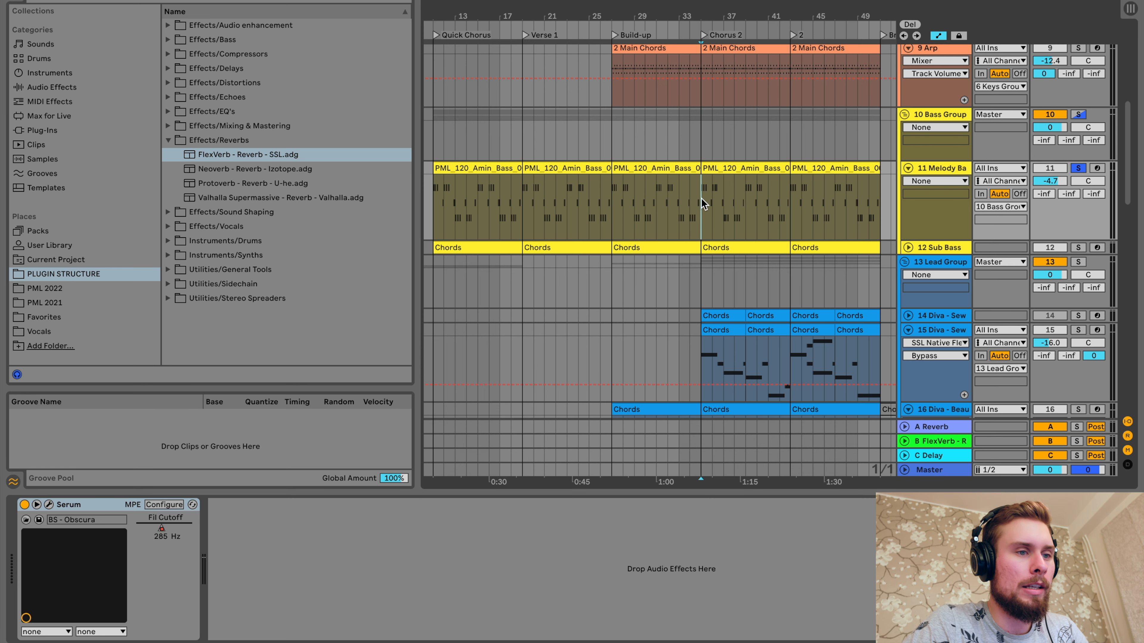
pyautogui.press('space')
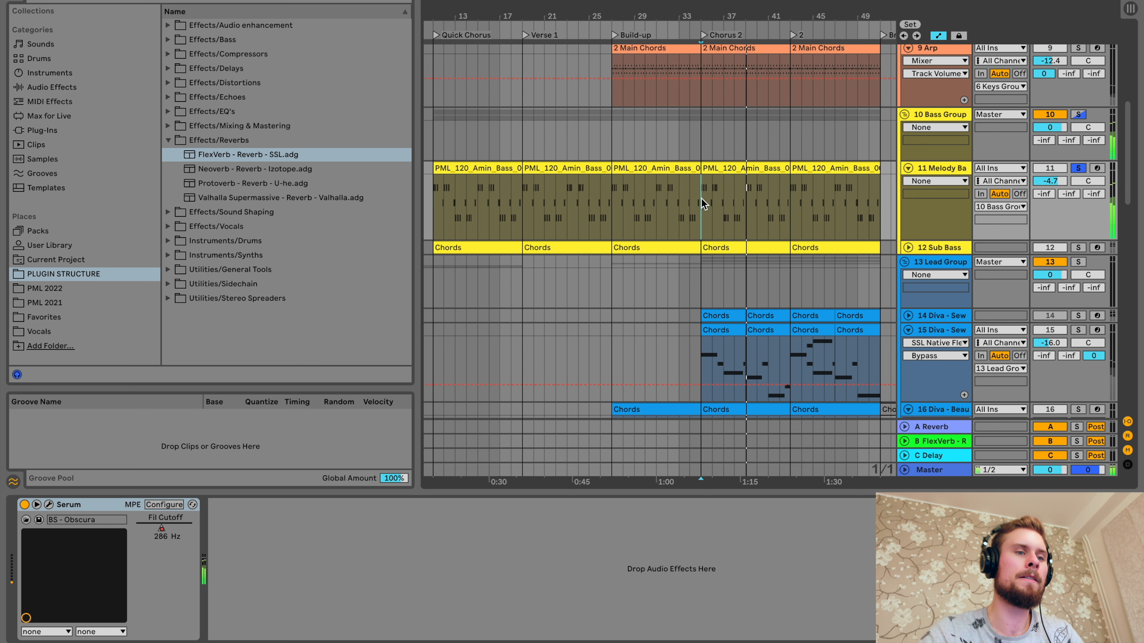
pyautogui.press('space')
# Step: Add FlexVerb to the Melody Bass with a small room, 85.6% early reflections, 14.4% tail and a 275.7 ms reverb time
pyautogui.doubleClick(218, 156)
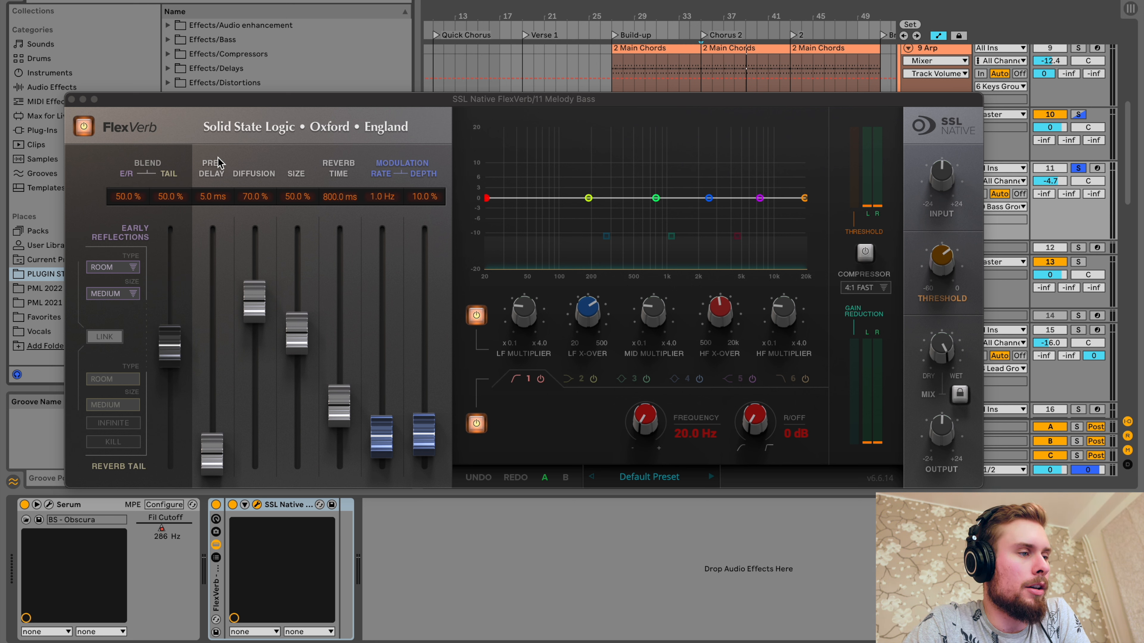
pyautogui.click(120, 266)
pyautogui.click(110, 280)
pyautogui.moveTo(166, 333); pyautogui.dragTo(179, 265)
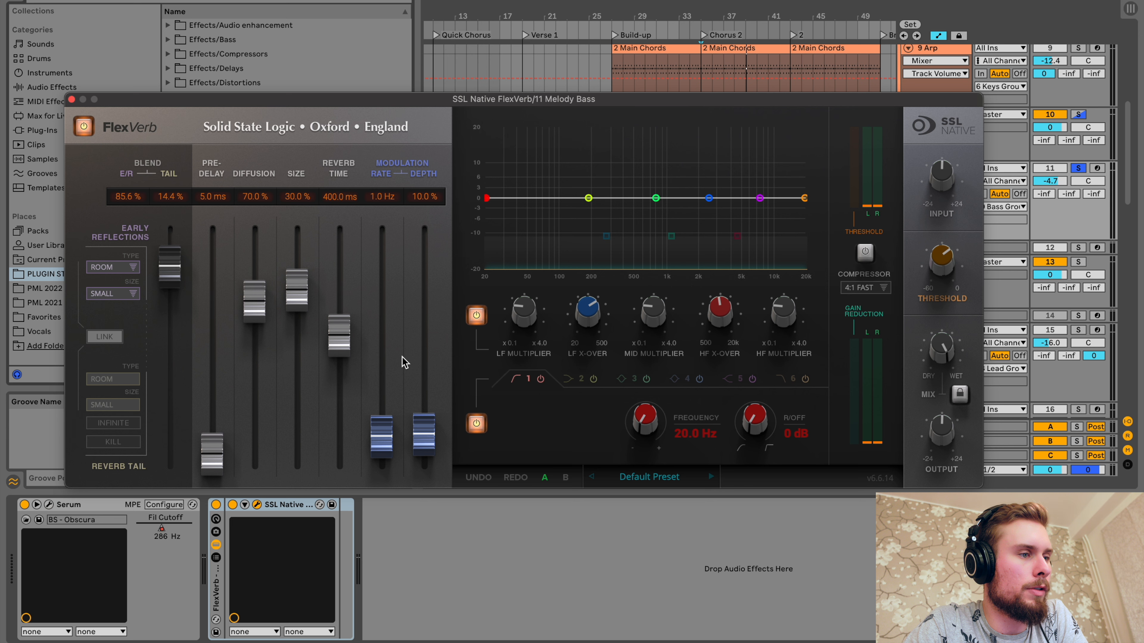
pyautogui.moveTo(337, 333); pyautogui.dragTo(343, 374)
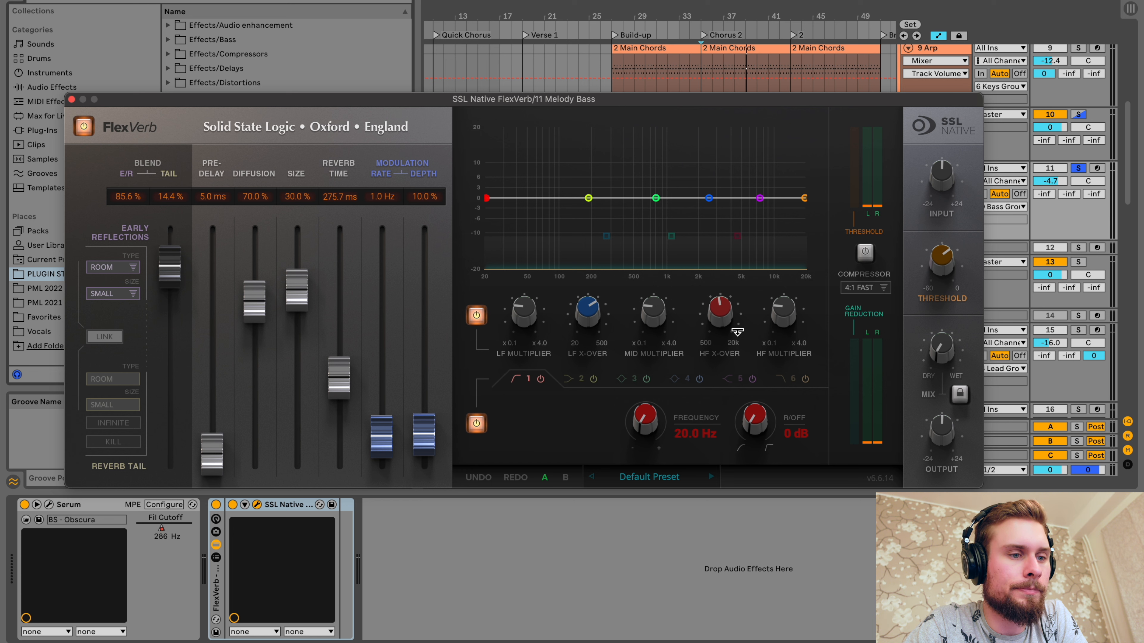
# Step: Lower the bass reverb's HF crossover, reduce the HF multiplier to its minimum and high-pass the reverb at 57.5 Hz with a 24 dB roll-off
pyautogui.moveTo(719, 308); pyautogui.dragTo(722, 335)
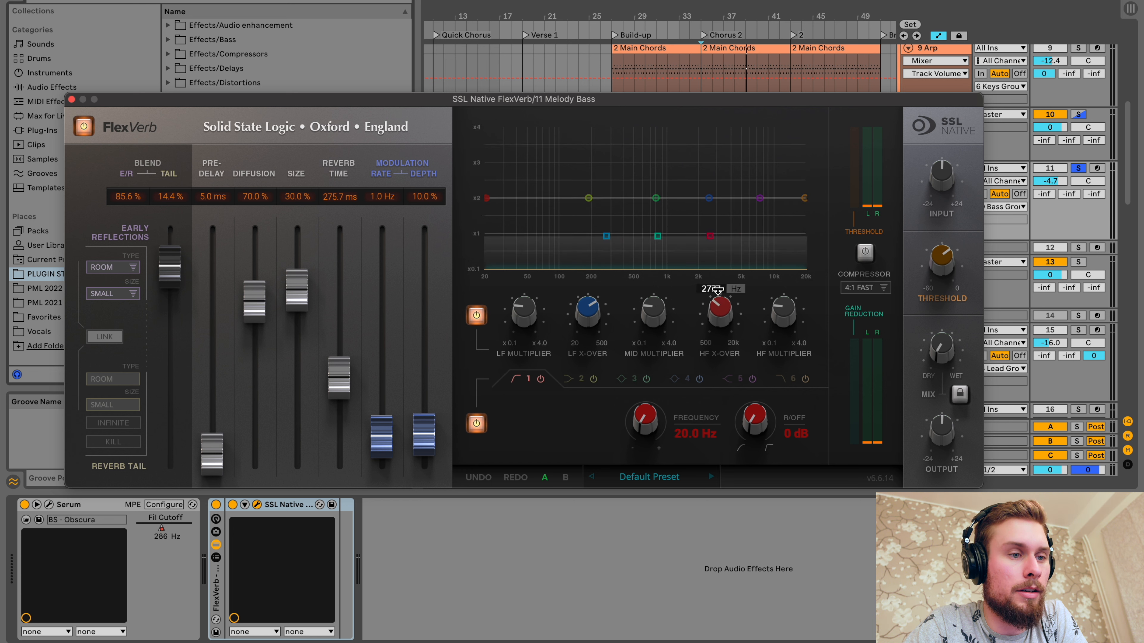
pyautogui.moveTo(708, 237); pyautogui.dragTo(708, 286)
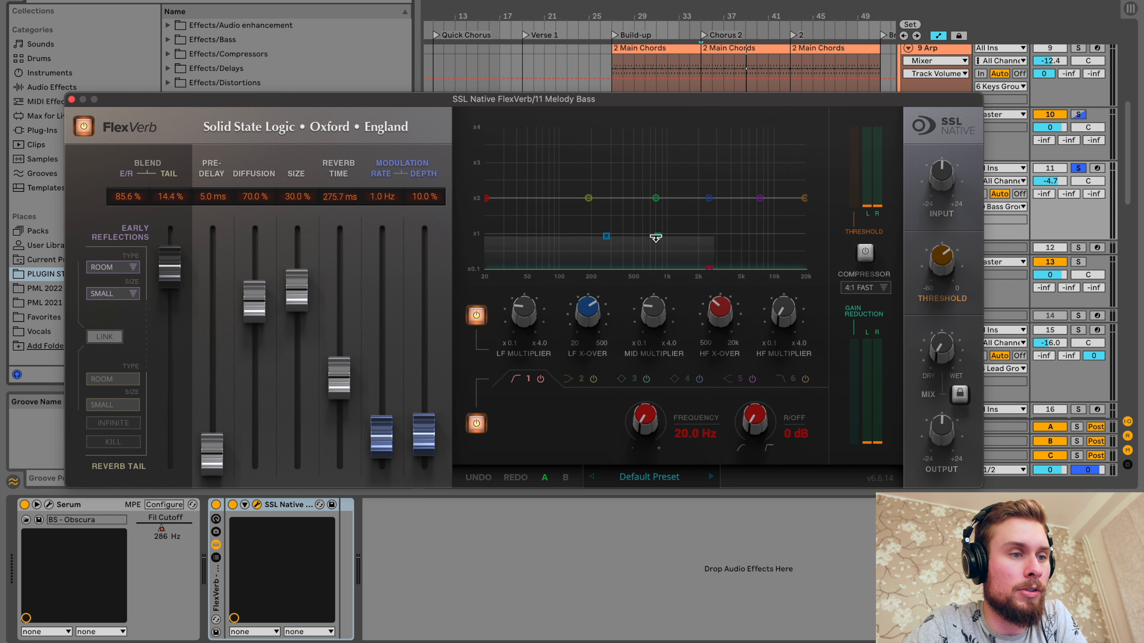
pyautogui.moveTo(487, 198); pyautogui.dragTo(535, 292)
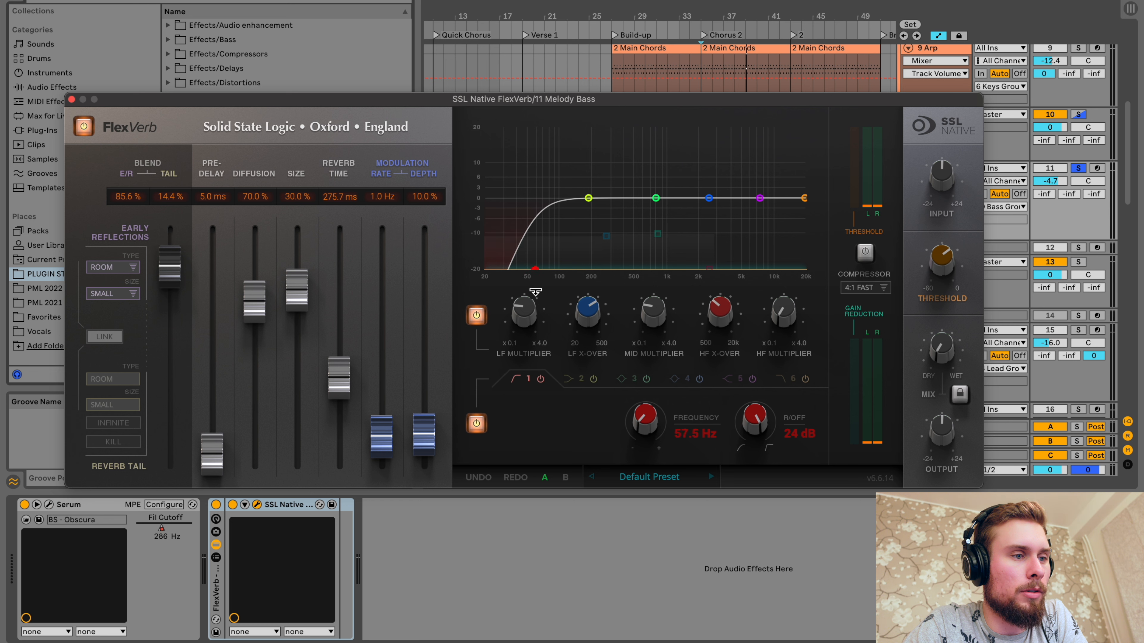
pyautogui.moveTo(541, 332)
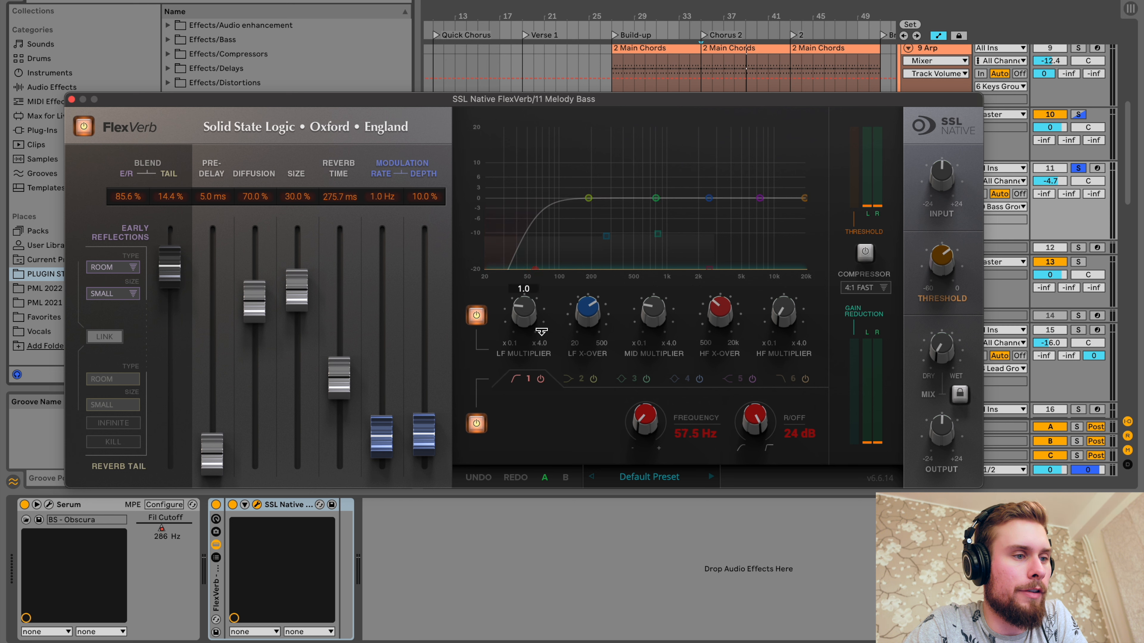
pyautogui.moveTo(585, 306)
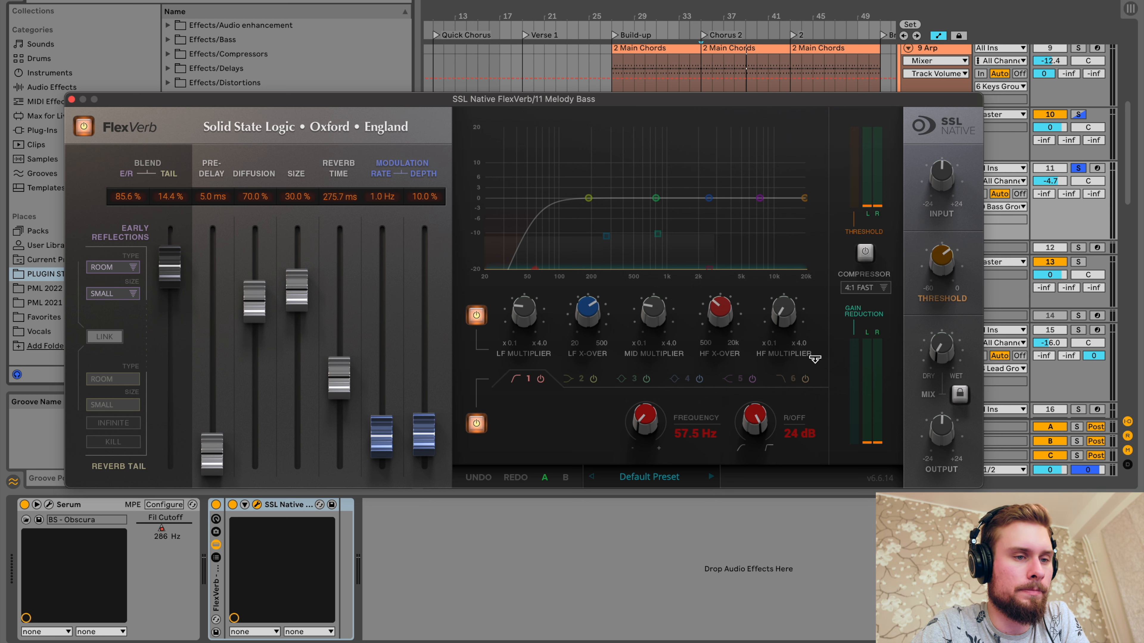
# Step: Play the soloed Melody Bass while adjusting FlexVerb's dry/wet mix and checking its input level
pyautogui.press('space')
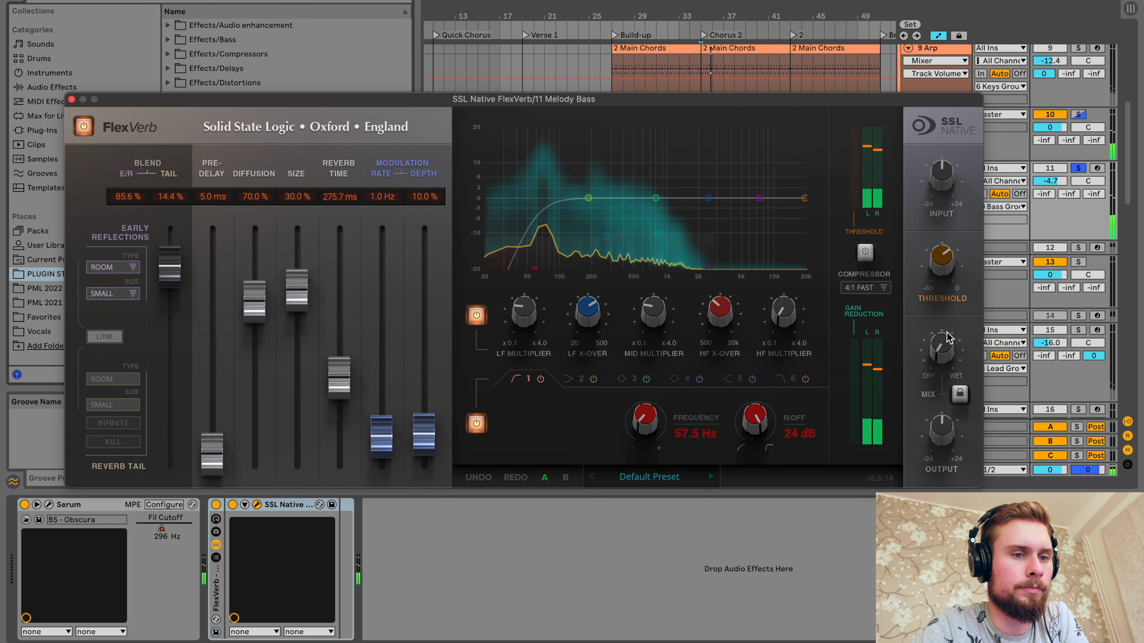
pyautogui.moveTo(940, 348)
pyautogui.mouseDown()
pyautogui.moveTo(918, 273)
pyautogui.moveTo(929, 349)
pyautogui.moveTo(919, 222)
pyautogui.moveTo(930, 176)
pyautogui.moveTo(937, 350)
pyautogui.moveTo(932, 333)
pyautogui.mouseUp()
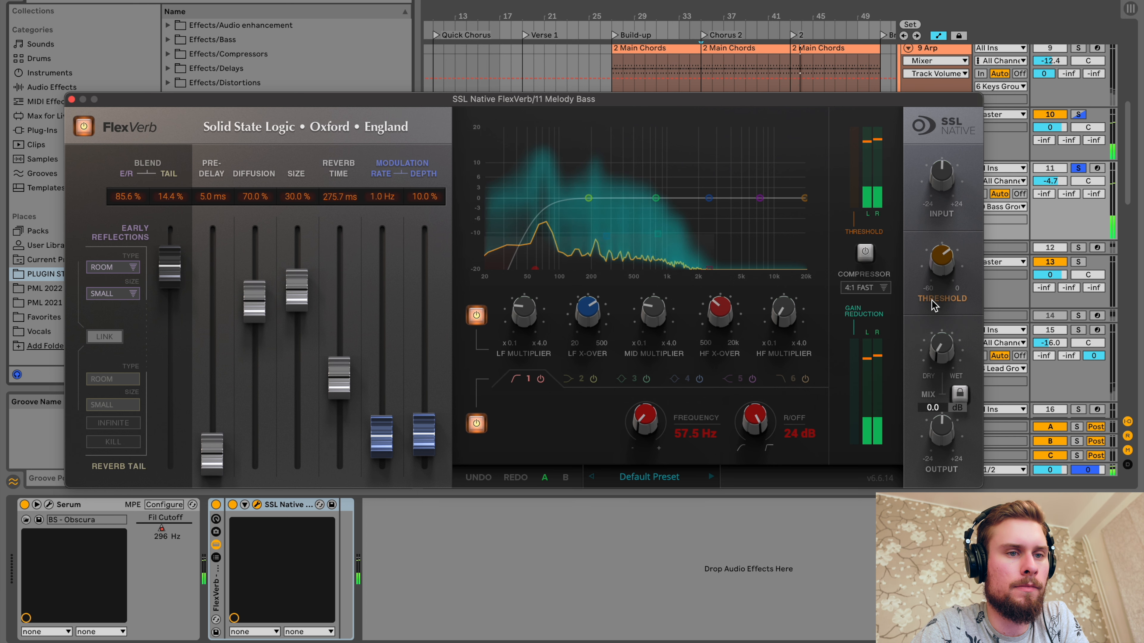
pyautogui.moveTo(941, 174)
pyautogui.mouseDown()
pyautogui.moveTo(937, 156)
pyautogui.moveTo(940, 172)
pyautogui.mouseUp()
# Step: Turn on FlexVerb's compressor with the 3:1 FAST setting and raise its threshold to 0.0 dB
pyautogui.click(865, 254)
pyautogui.click(865, 288)
pyautogui.click(862, 311)
pyautogui.moveTo(941, 261); pyautogui.dragTo(977, 53)
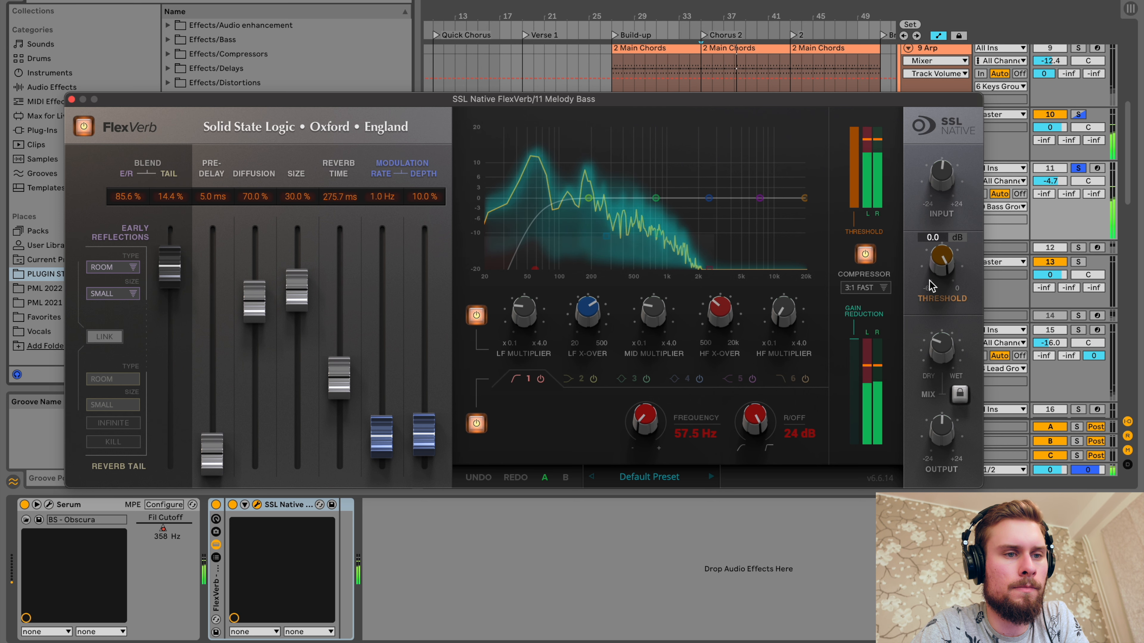
# Step: Fine-tune the bass reverb's dry/wet mix and lower the compressor threshold from its maximum
pyautogui.moveTo(933, 346); pyautogui.dragTo(931, 316)
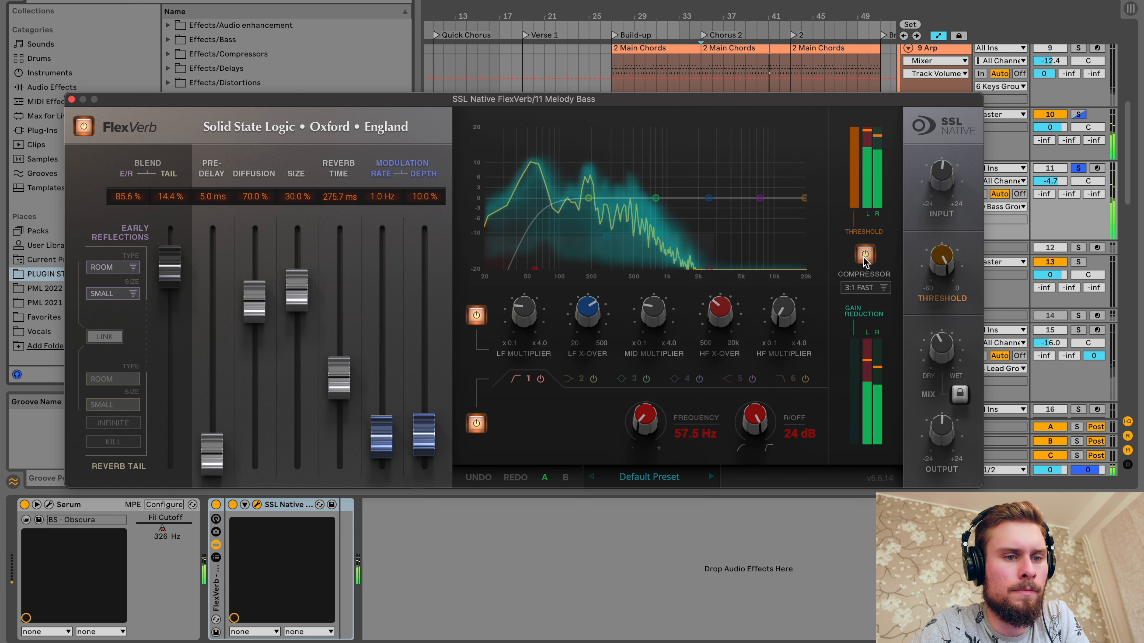
pyautogui.moveTo(937, 435); pyautogui.dragTo(936, 426)
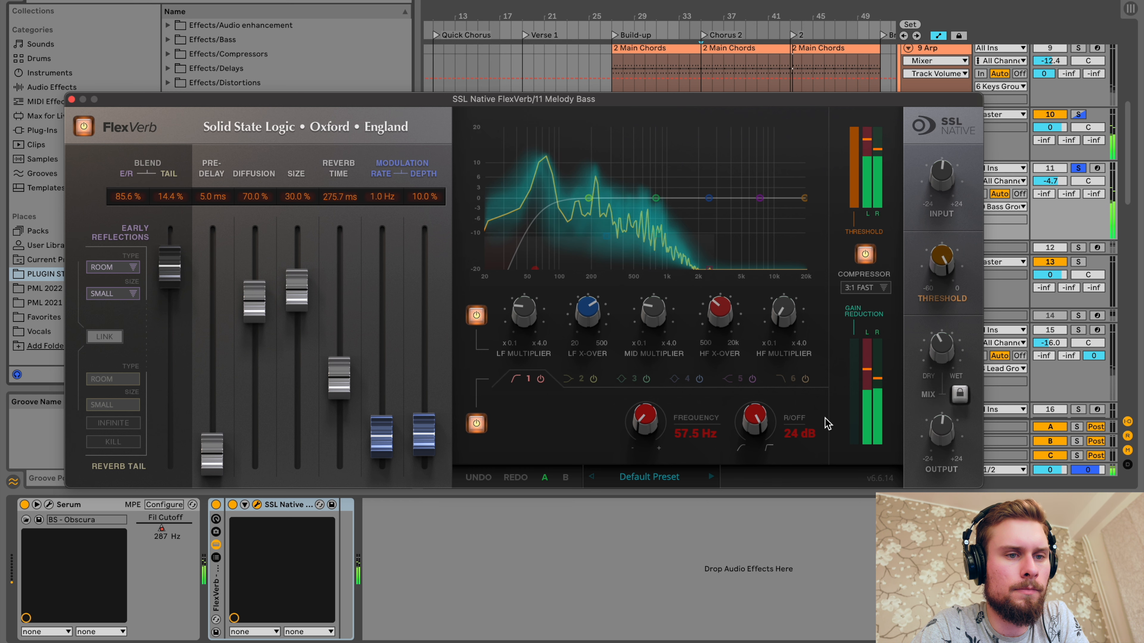
pyautogui.moveTo(936, 288); pyautogui.dragTo(931, 325)
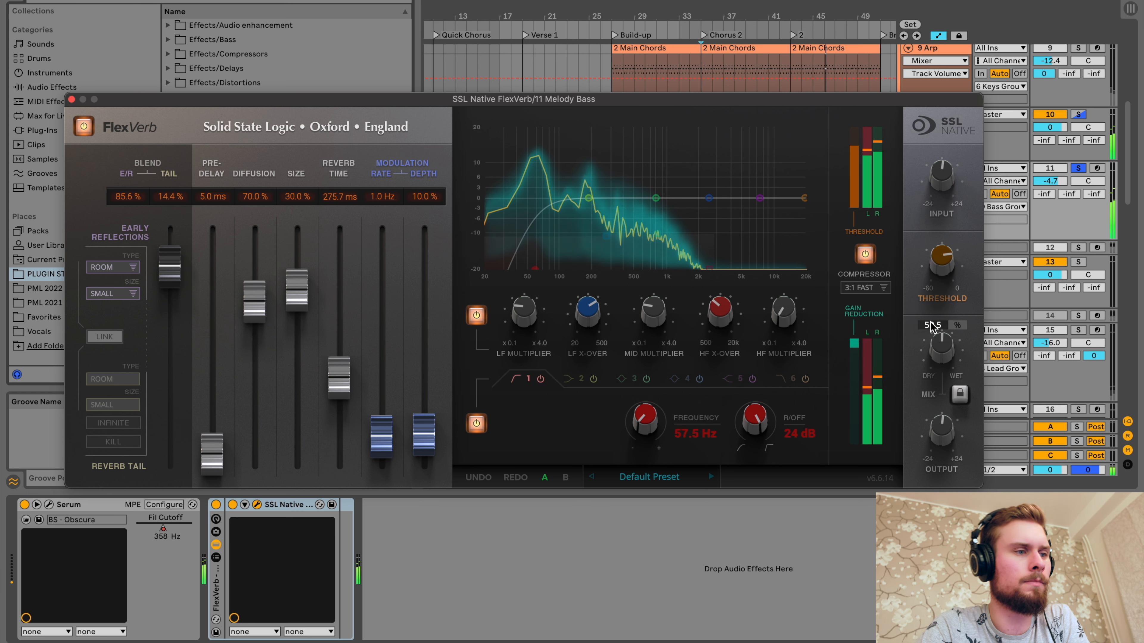
# Step: Compare the soloed Melody Bass with FlexVerb bypassed and engaged, leaving it on, and close the plug-in window
pyautogui.click(83, 126)
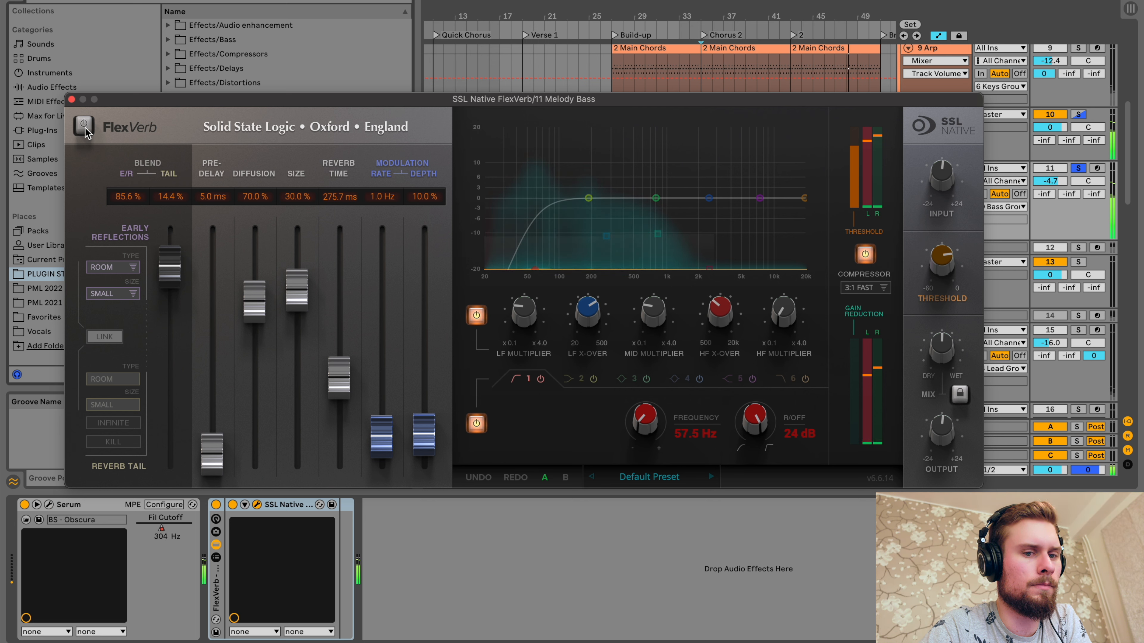
pyautogui.click(84, 127)
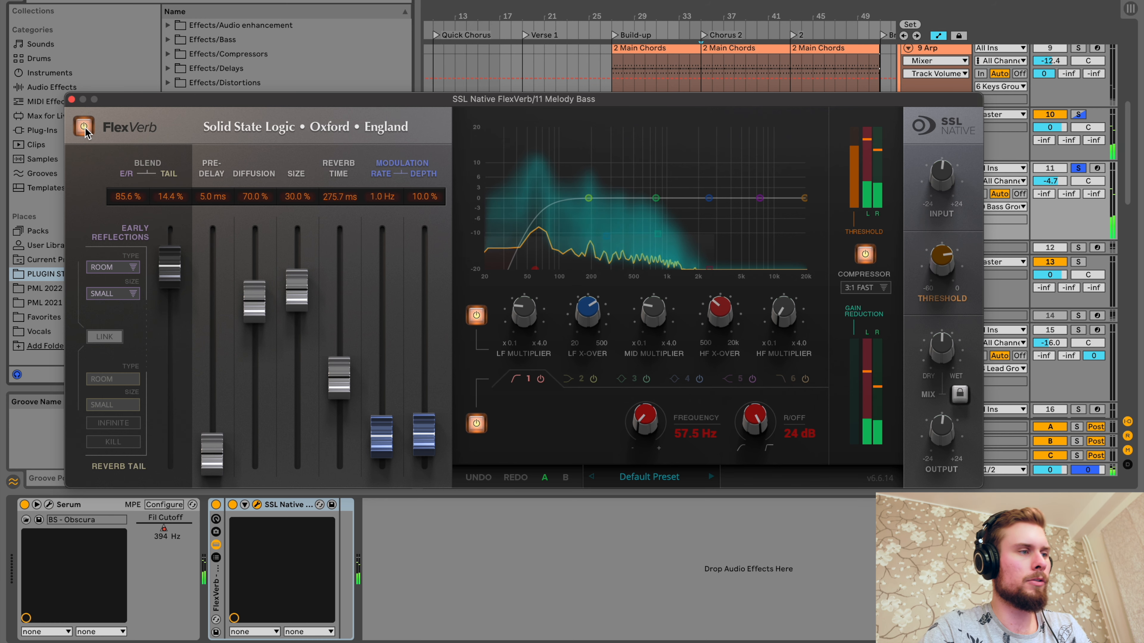
pyautogui.click(72, 99)
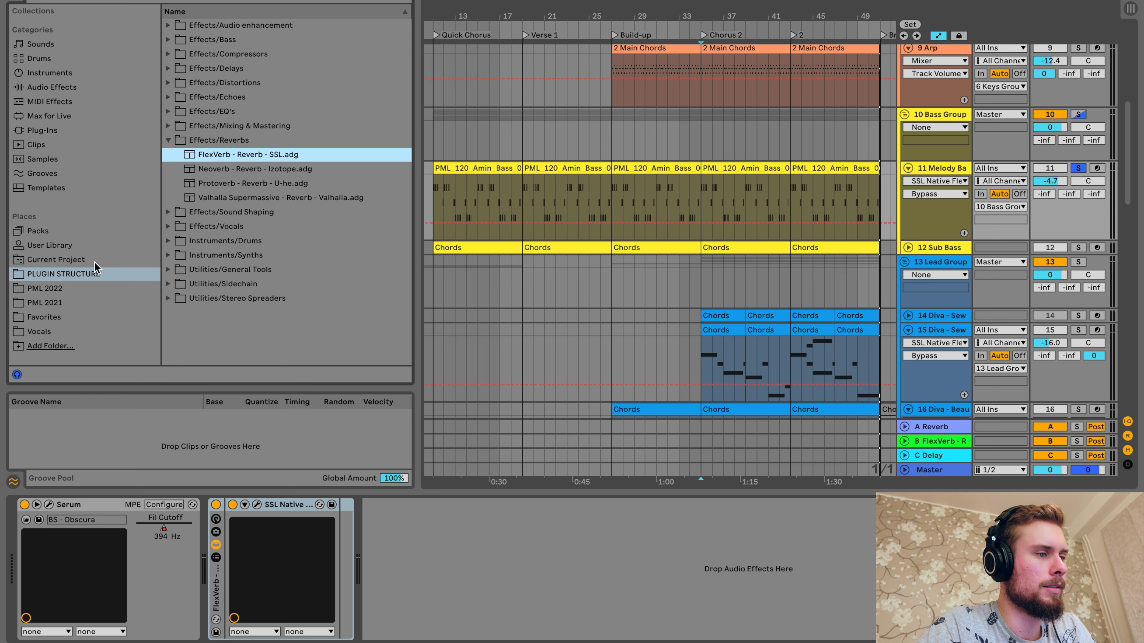
# Step: Add the Utility gain tool after FlexVerb on the Melody Bass and set its gain to 3.33 dB
pyautogui.click(167, 269)
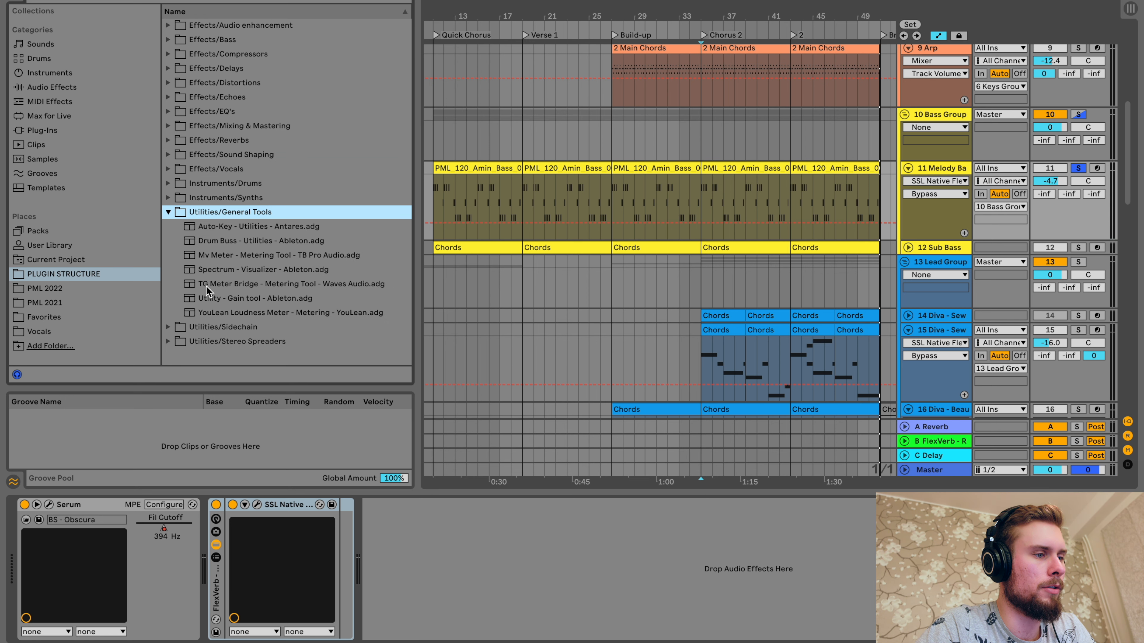
pyautogui.moveTo(205, 298); pyautogui.dragTo(417, 549)
pyautogui.click(457, 552)
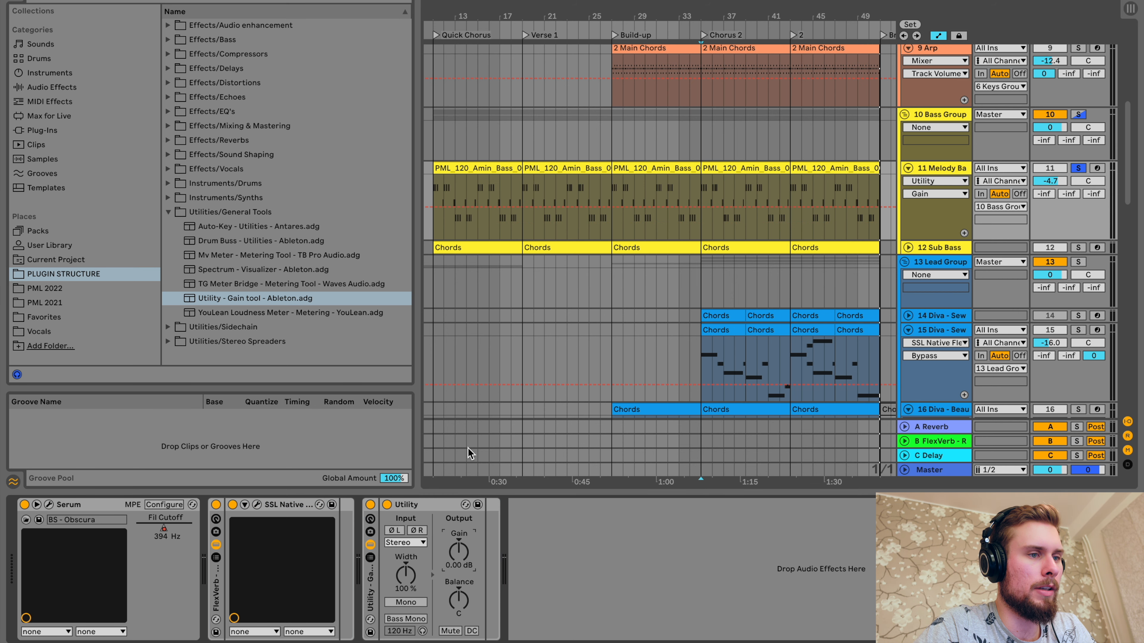
pyautogui.scroll(-6, 471, 249)
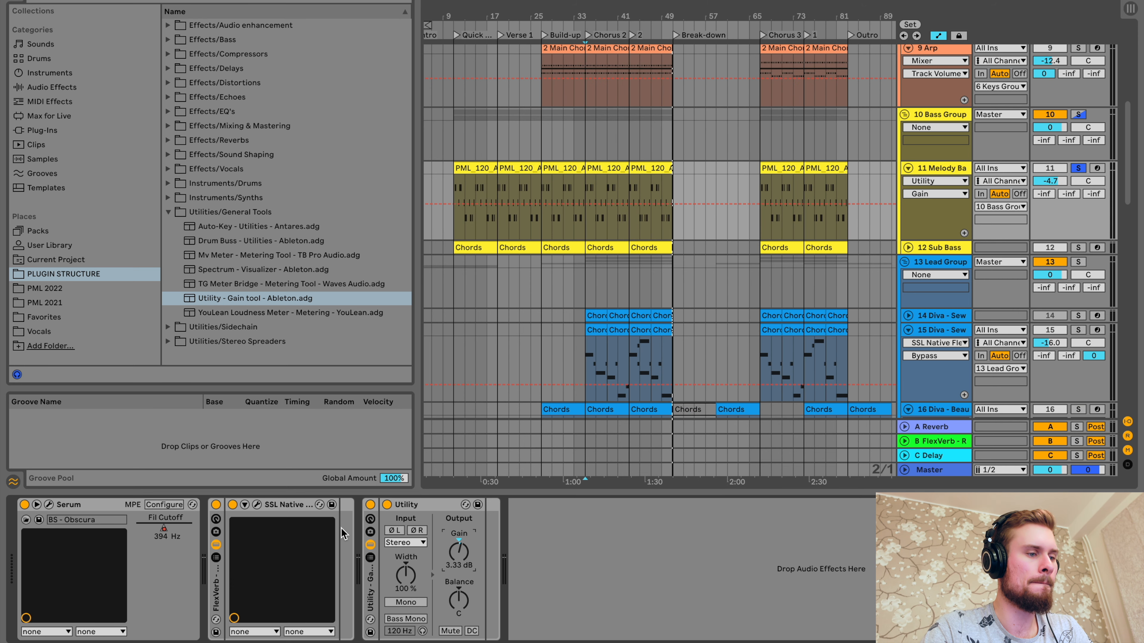
# Step: Play the soloed bass with the FlexVerb window open to check its levels, then close the window
pyautogui.click(258, 506)
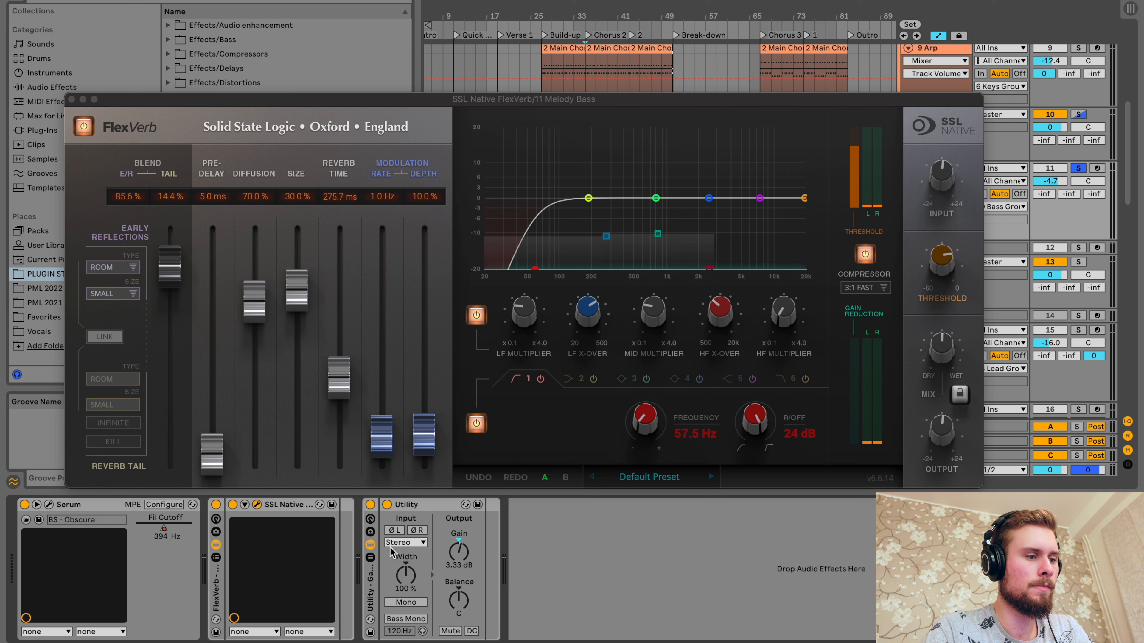
pyautogui.press('space')
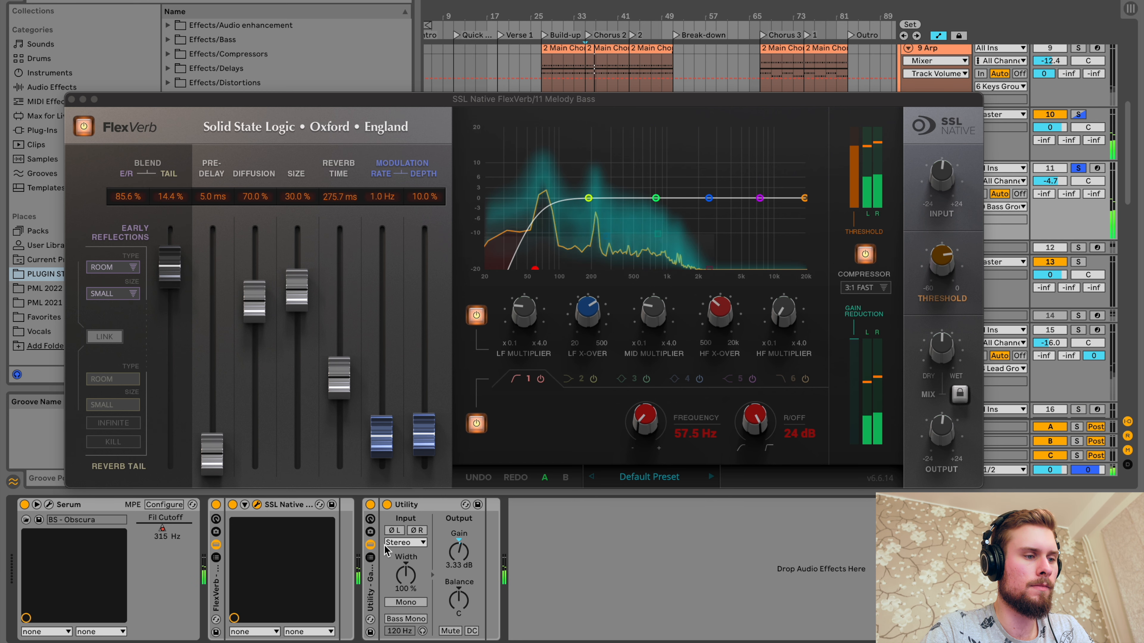
pyautogui.click(72, 99)
# Step: Move Utility into the FlexVerb rack and delete the emptied Utility rack
pyautogui.click(372, 588)
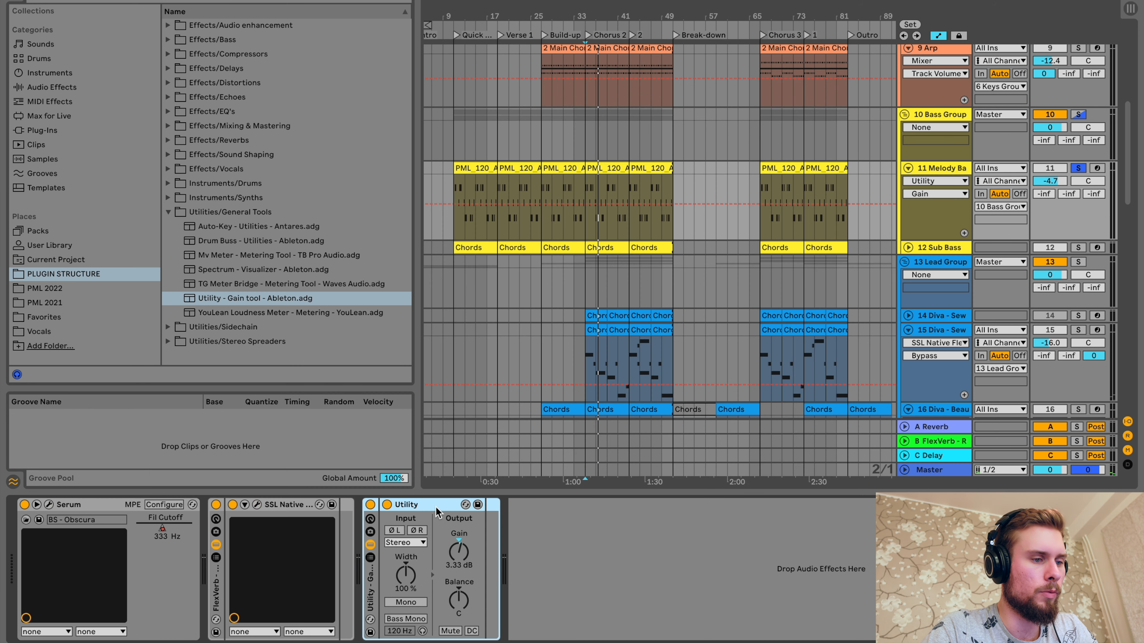
pyautogui.moveTo(437, 512); pyautogui.dragTo(334, 528)
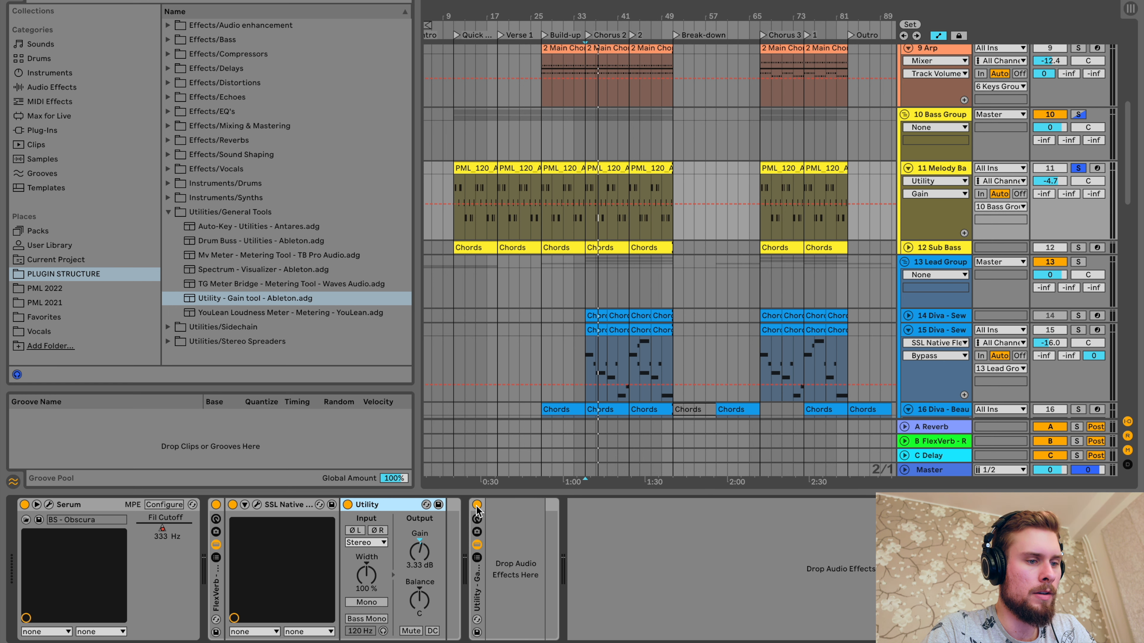
pyautogui.click(471, 583)
pyautogui.press('Delete')
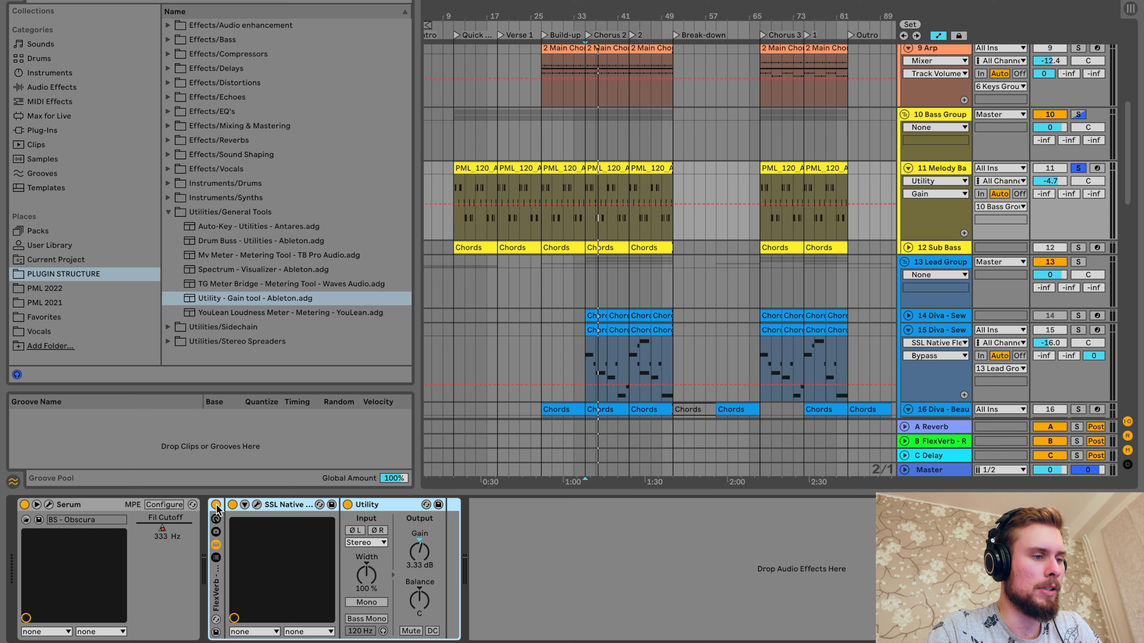
# Step: Play the soloed bass while switching the FlexVerb rack off and on, leave it on and reopen the FlexVerb window
pyautogui.press('space')
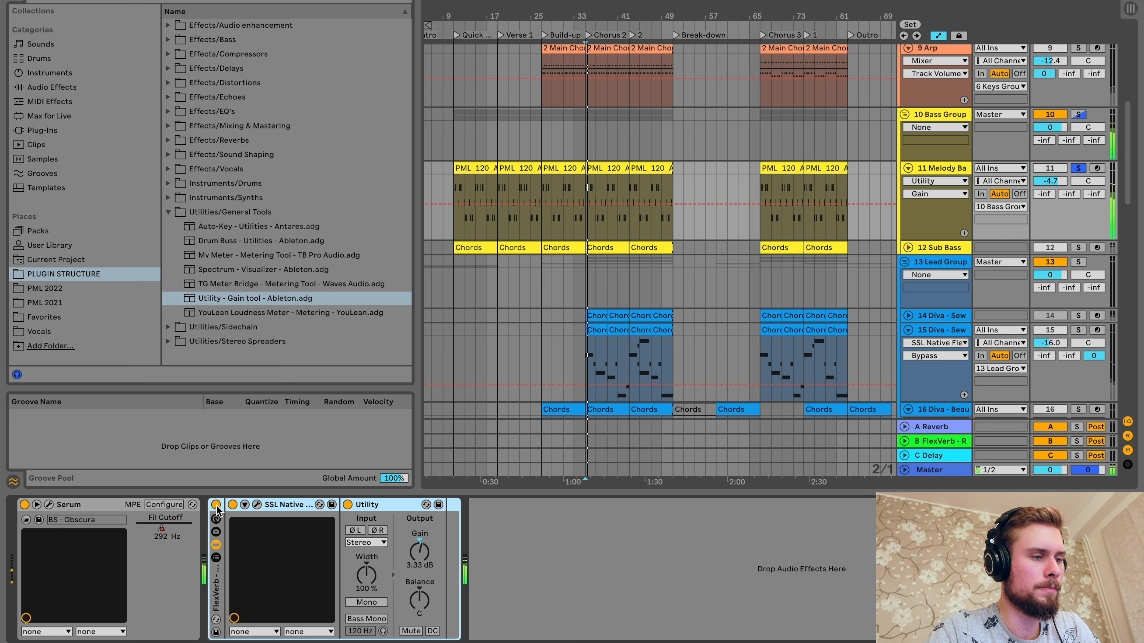
pyautogui.click(216, 505)
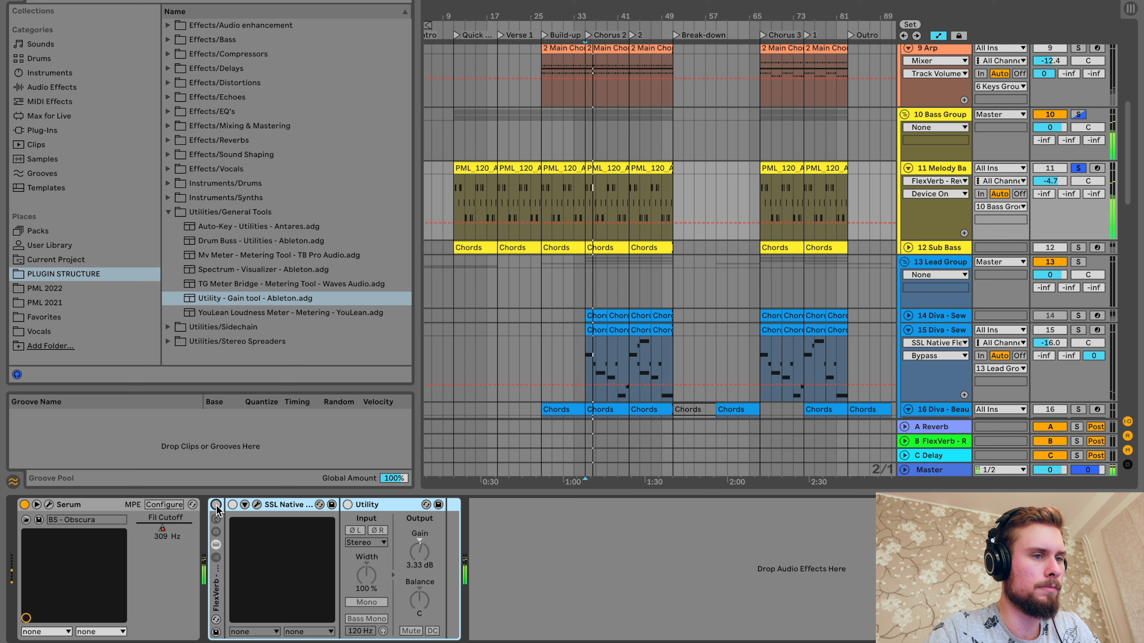
pyautogui.click(217, 505)
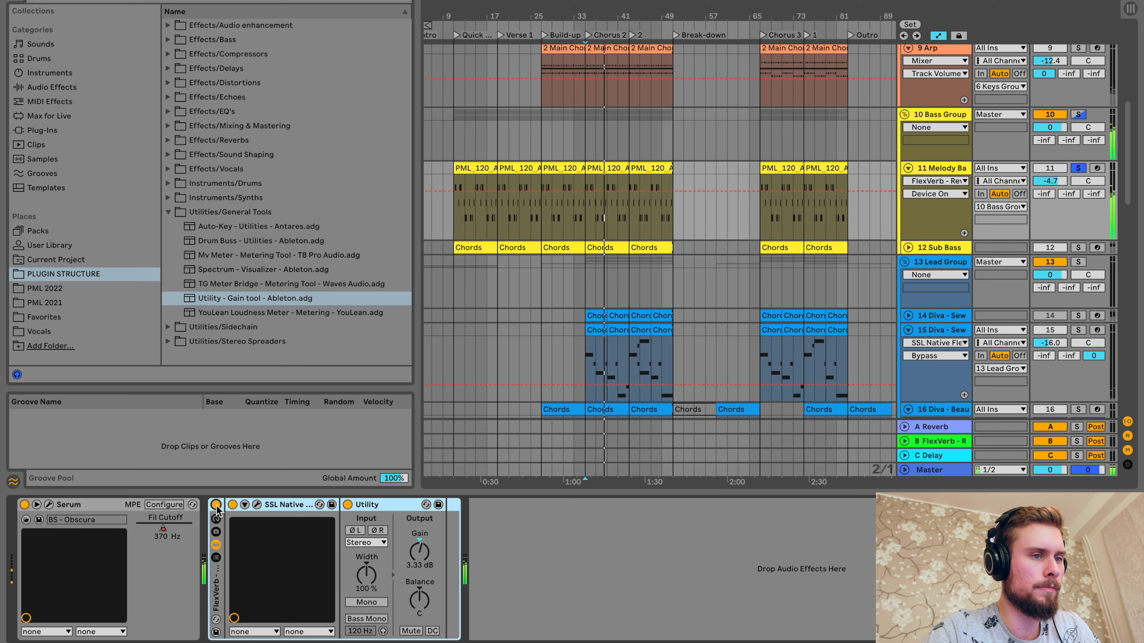
pyautogui.click(216, 505)
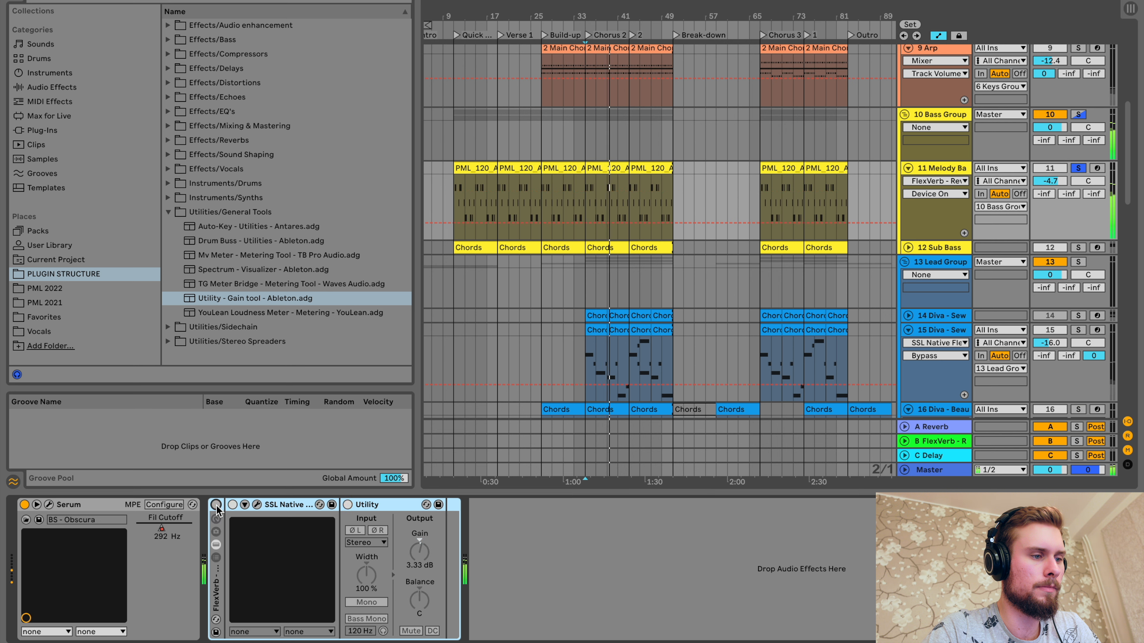
pyautogui.click(216, 504)
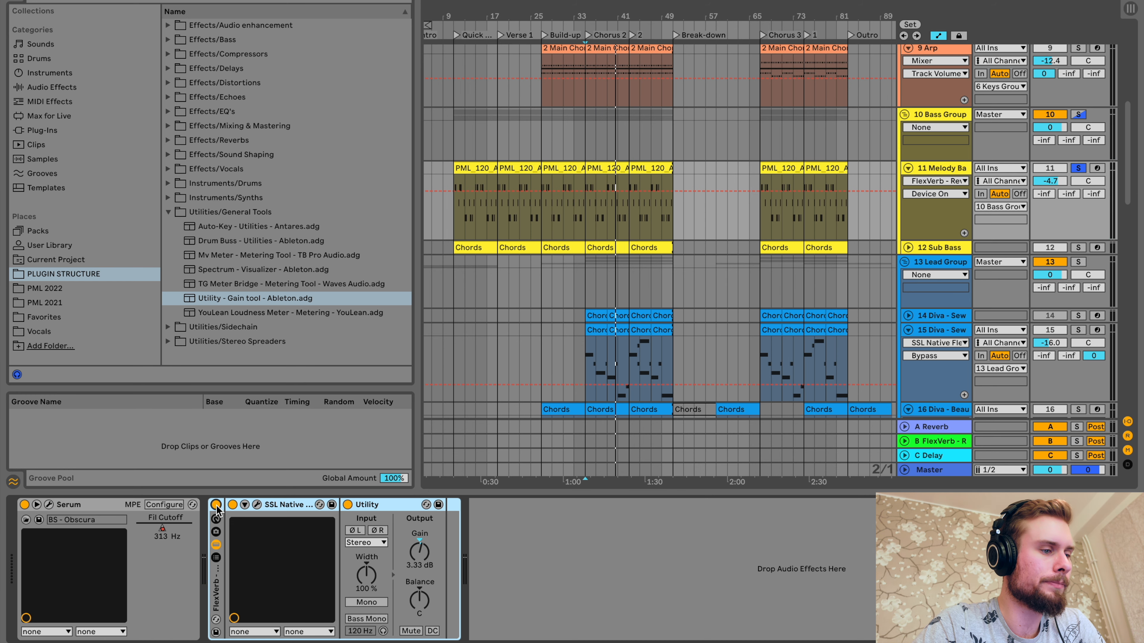
pyautogui.click(261, 504)
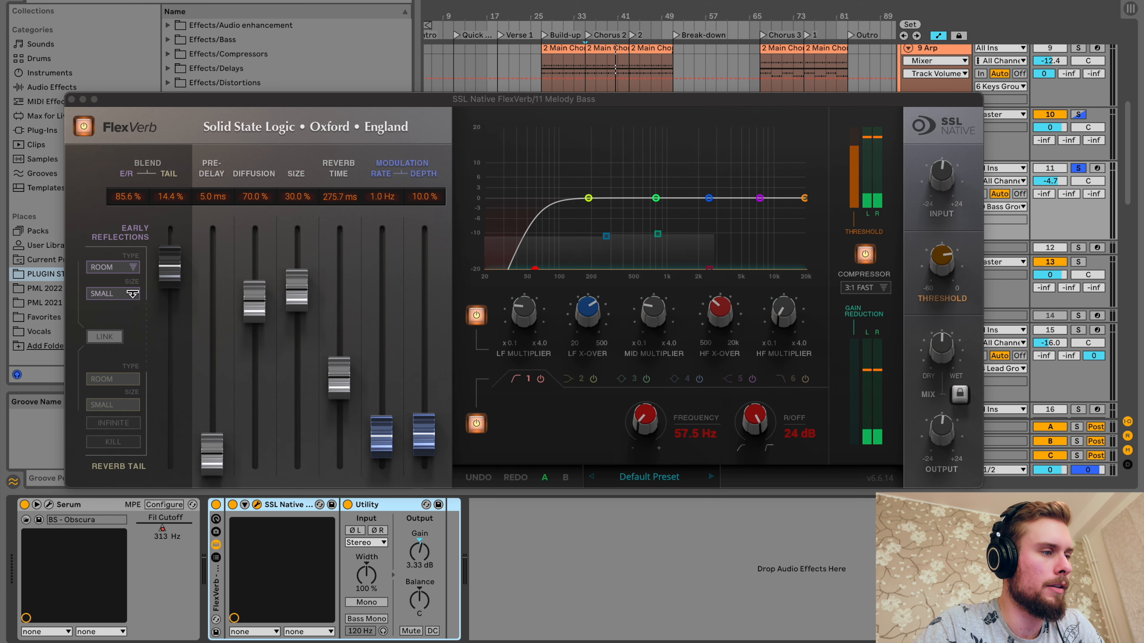
# Step: Set the early reflections type to Plate and play the soloed bass while switching the FlexVerb rack off and on
pyautogui.click(124, 268)
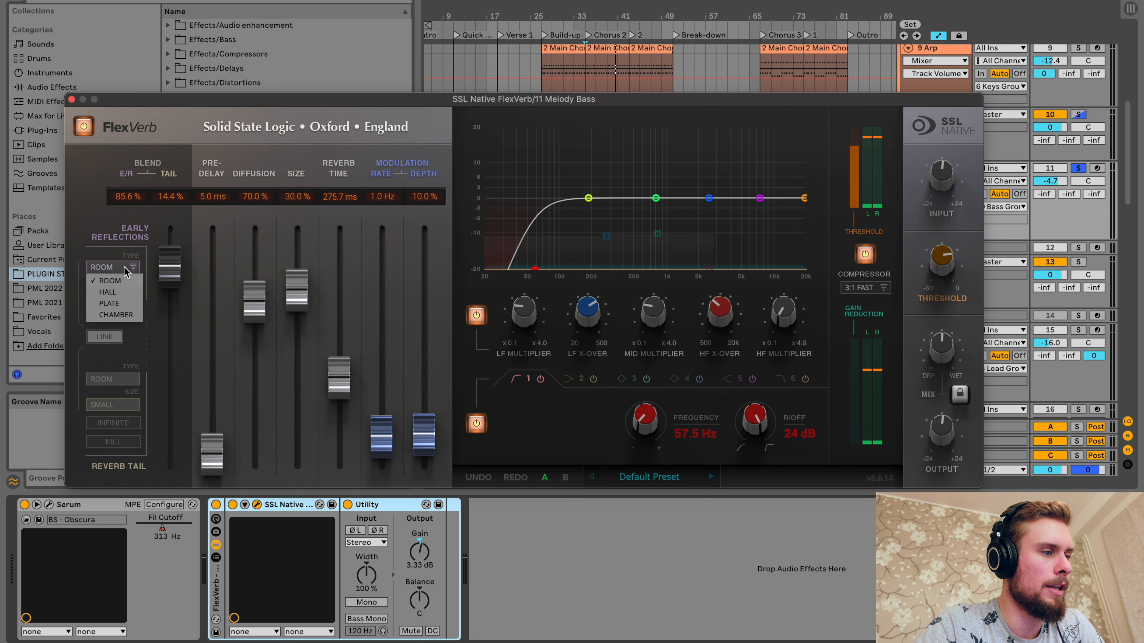
pyautogui.click(108, 304)
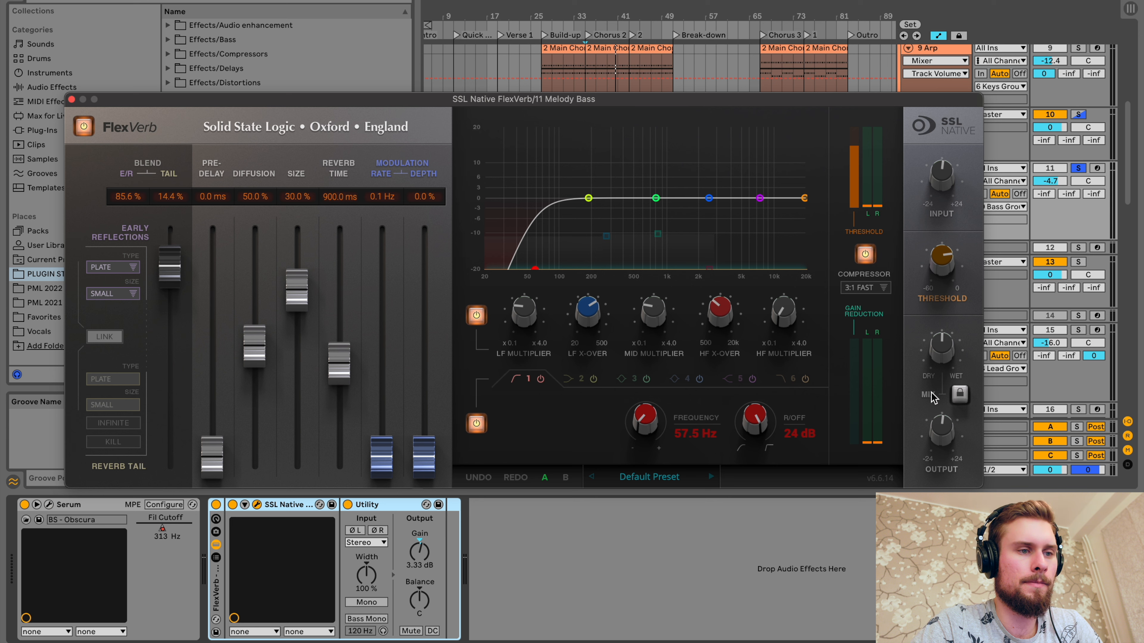
pyautogui.press('space')
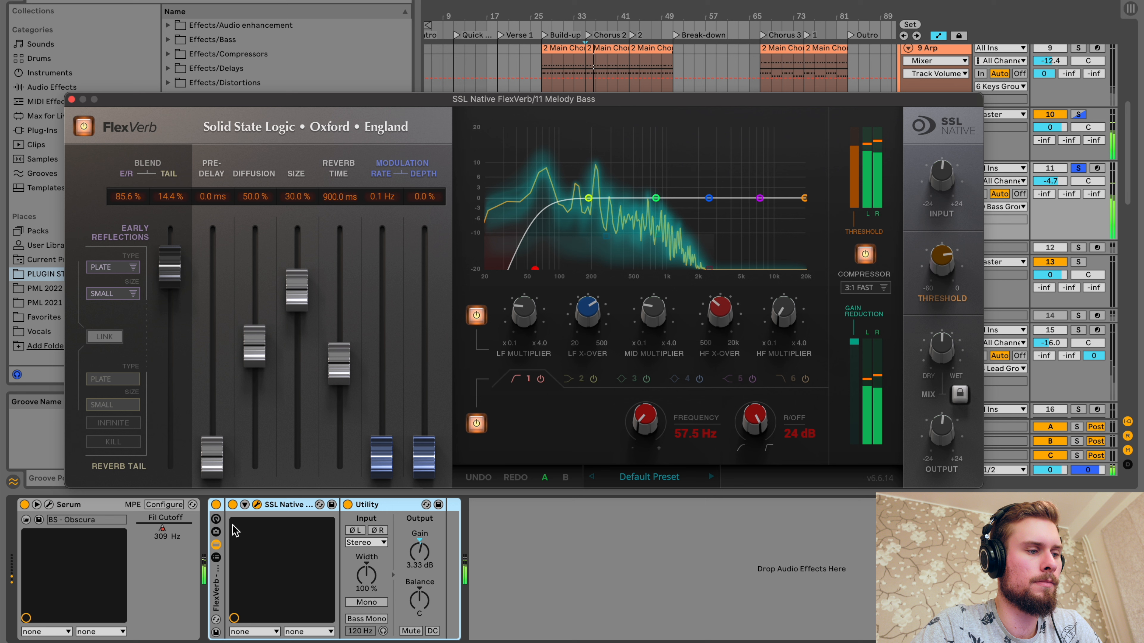
pyautogui.click(218, 507)
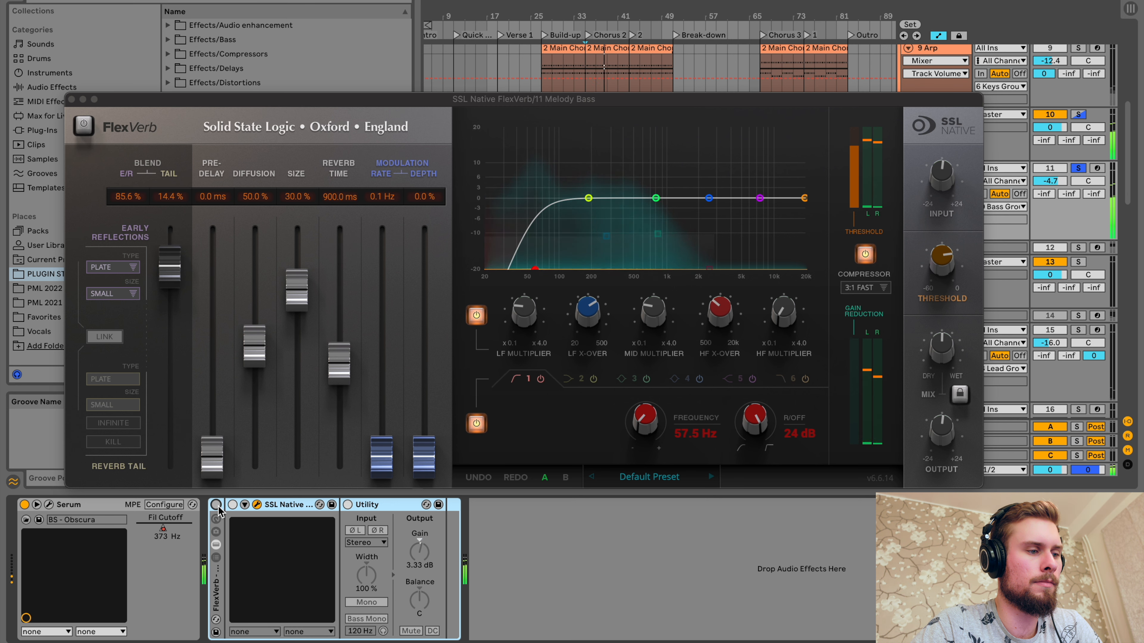
pyautogui.click(216, 505)
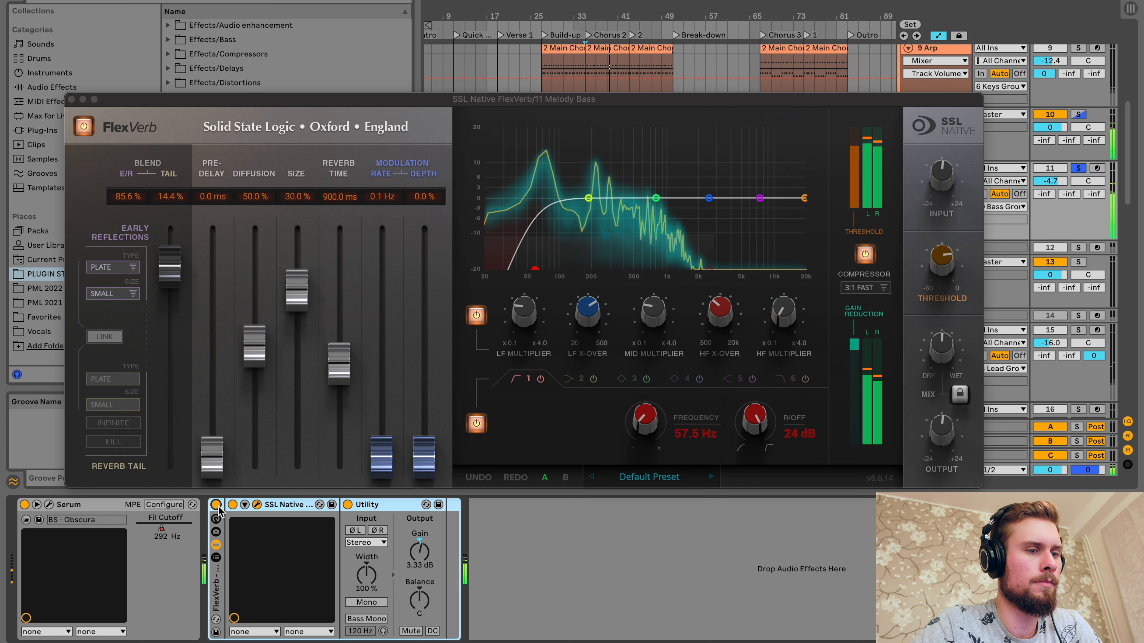
pyautogui.click(217, 506)
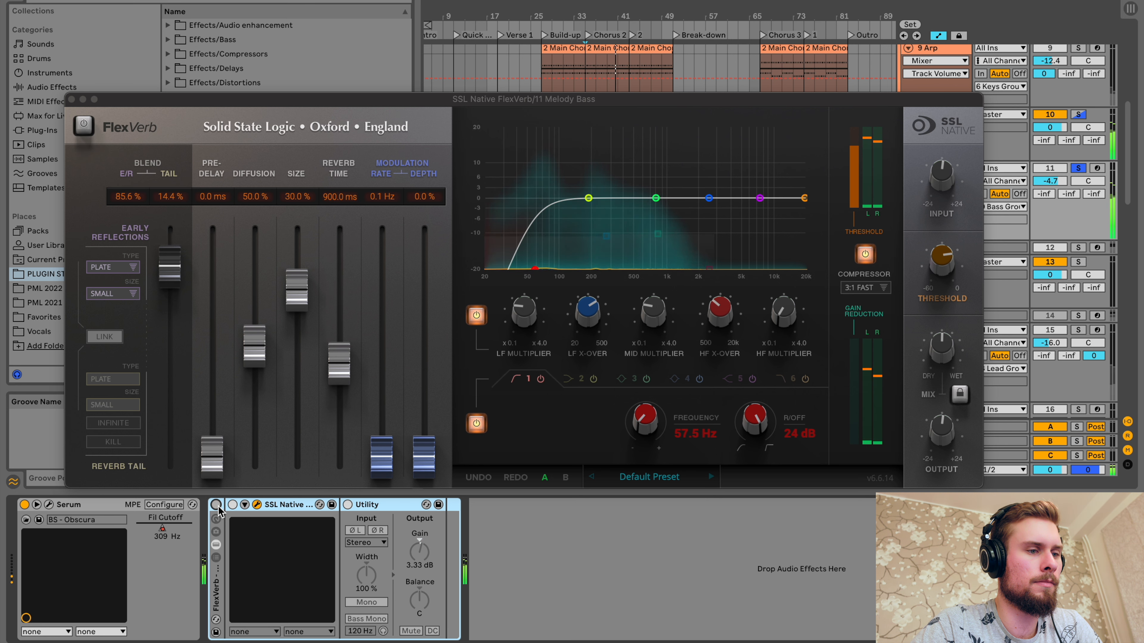
# Step: Set the blend to 89.1% early reflections and 10.9% tail, shorten the reverb time to 676.8 ms, and switch the rack on
pyautogui.moveTo(168, 269); pyautogui.dragTo(170, 260)
pyautogui.moveTo(345, 364); pyautogui.dragTo(345, 389)
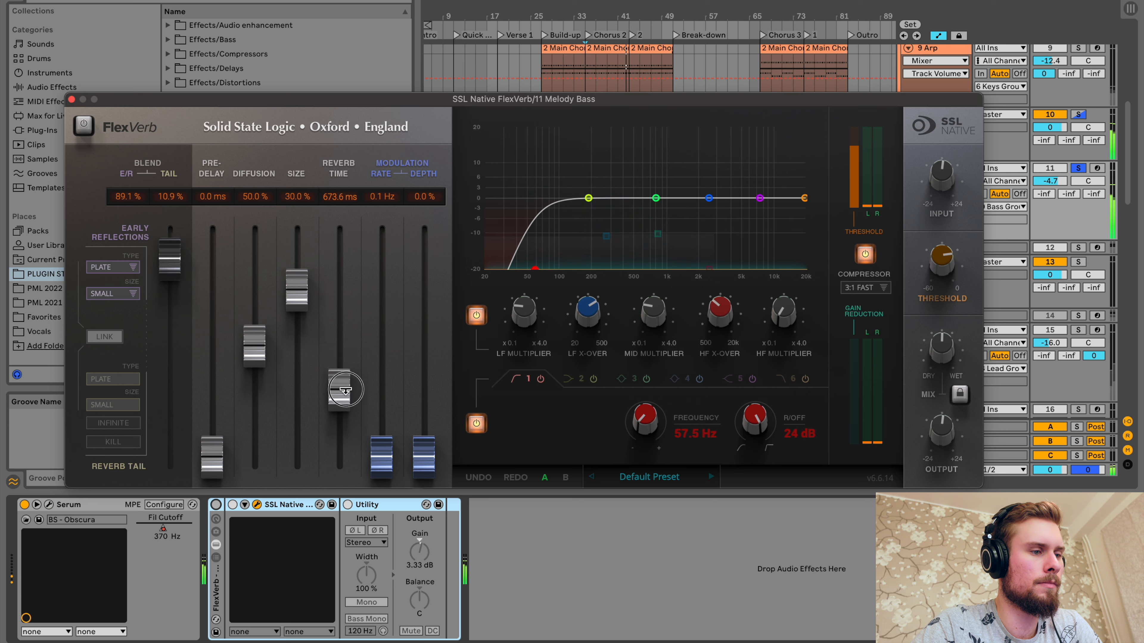
pyautogui.click(215, 505)
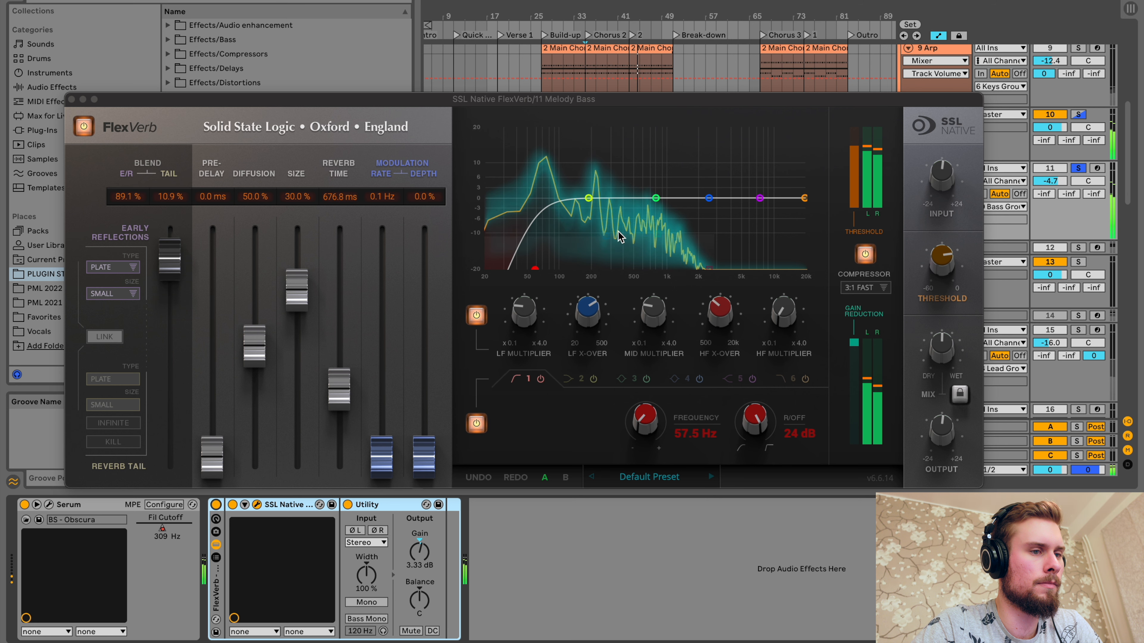
# Step: Lower the LF multiplier to its minimum, raise the mid multiplier to just above x3, and compare the bass with the rack off and on
pyautogui.click(602, 230)
pyautogui.moveTo(603, 220); pyautogui.dragTo(561, 304)
pyautogui.moveTo(634, 235)
pyautogui.mouseDown()
pyautogui.moveTo(639, 134)
pyautogui.moveTo(646, 160)
pyautogui.mouseUp()
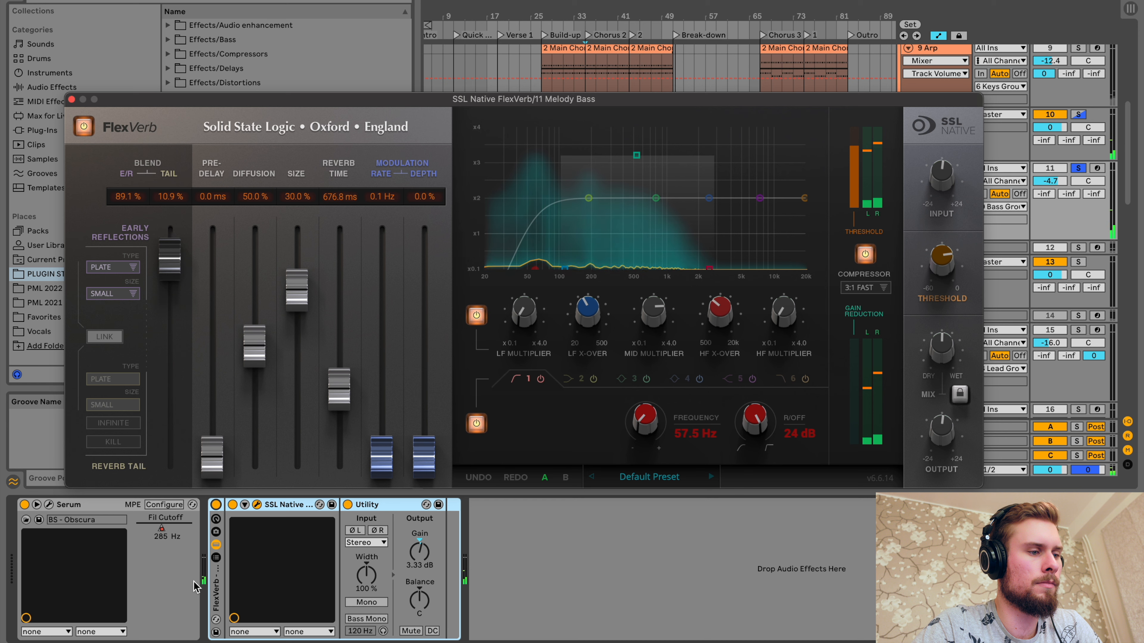
pyautogui.click(216, 505)
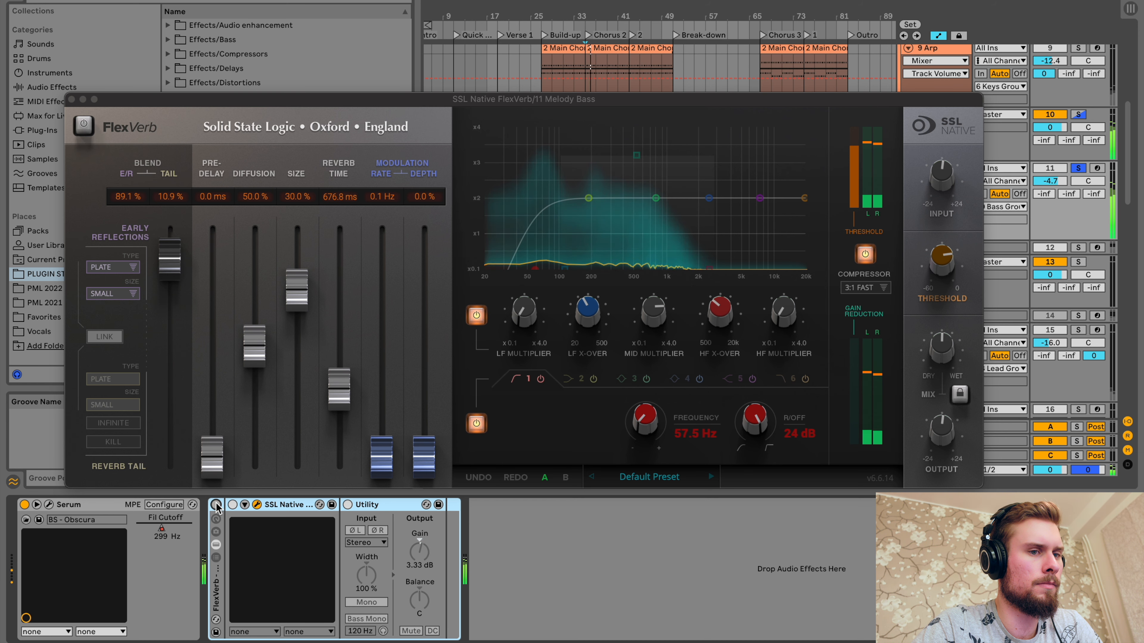
pyautogui.click(216, 504)
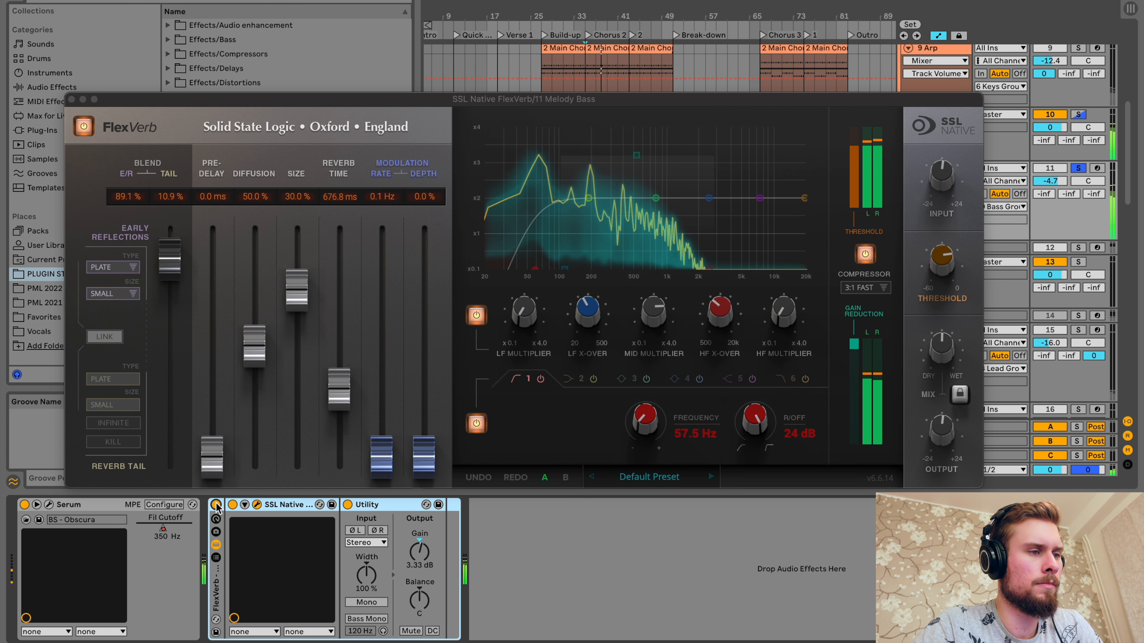
# Step: Set the diffusion to 59.7%, audition a 245.5 ms pre-delay on the playing bass, and return the pre-delay to 0.0 ms
pyautogui.moveTo(254, 346); pyautogui.dragTo(240, 381)
pyautogui.moveTo(211, 469); pyautogui.dragTo(203, 334)
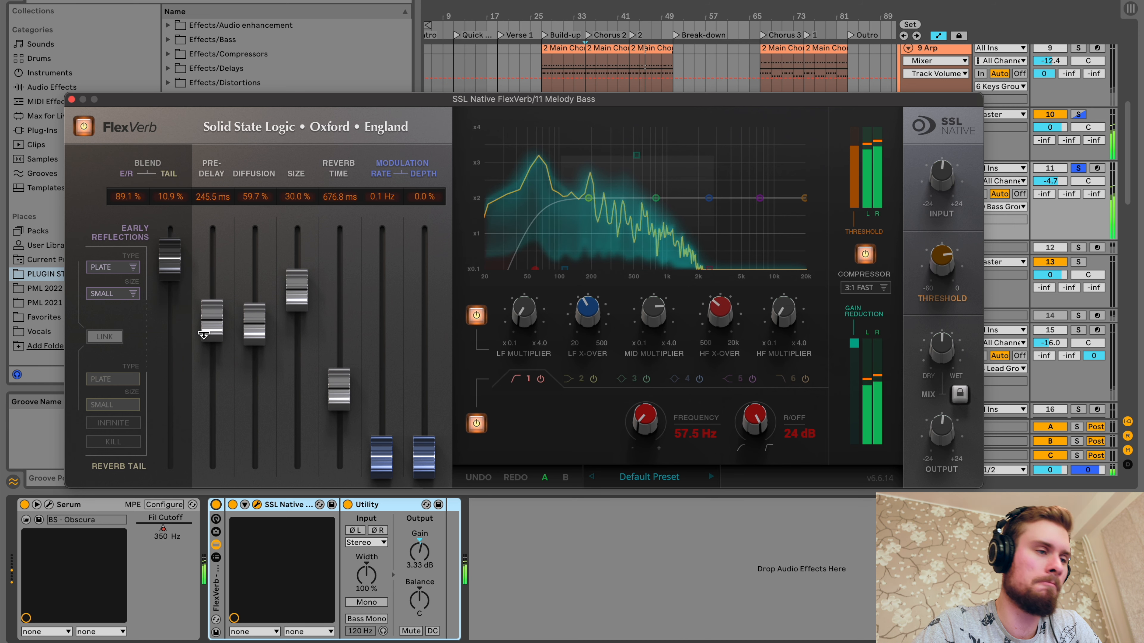
pyautogui.press('space')
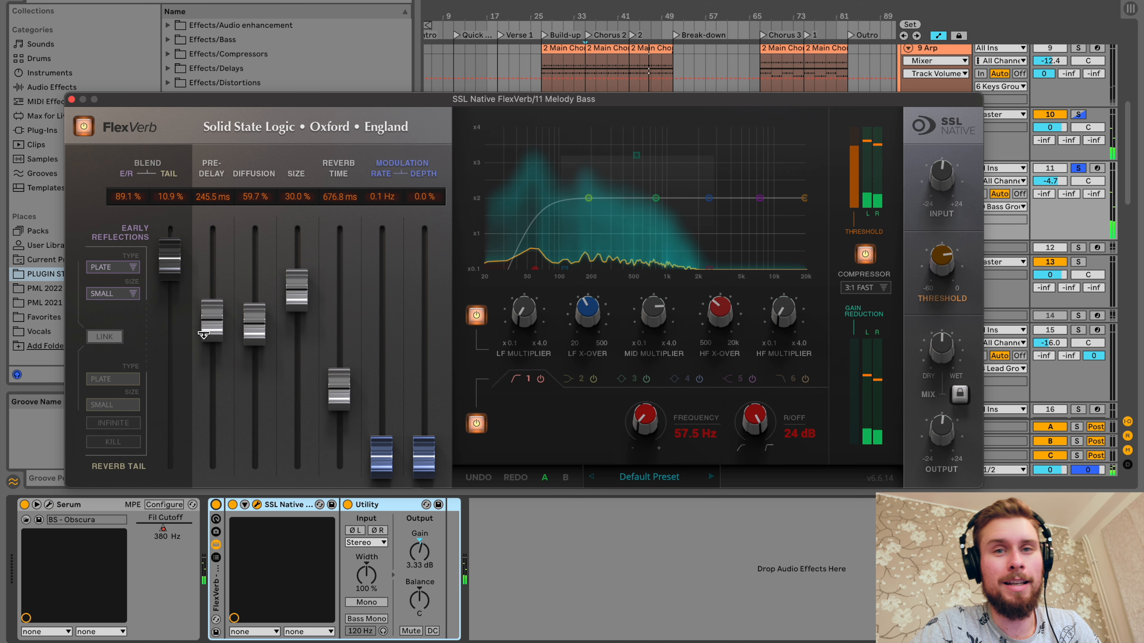
pyautogui.press('space')
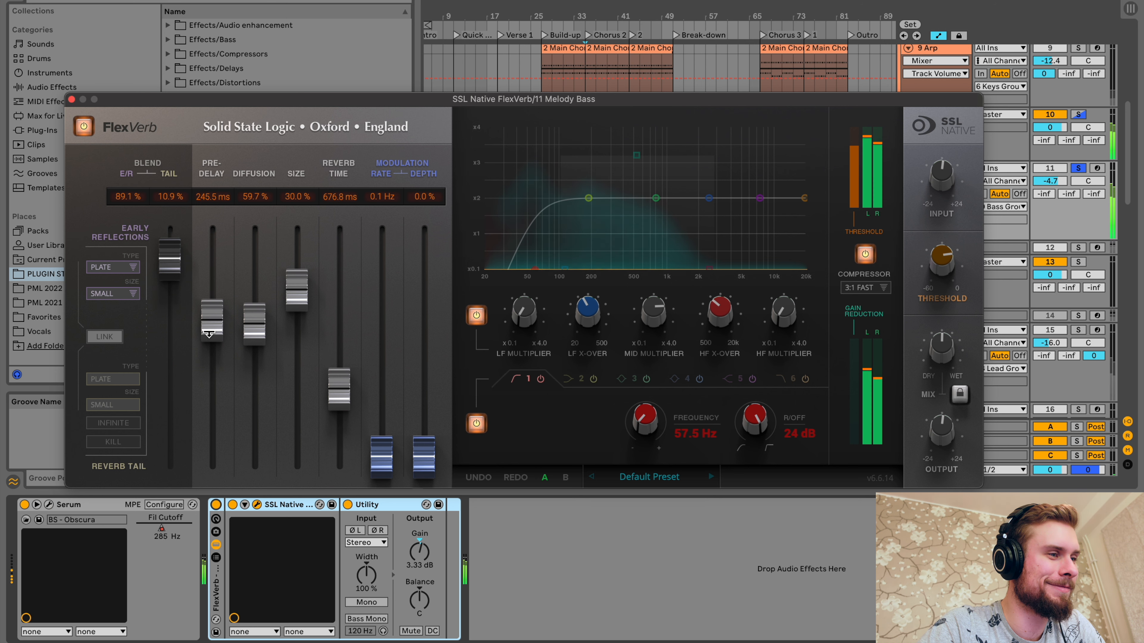
pyautogui.moveTo(211, 327); pyautogui.dragTo(229, 557)
pyautogui.moveTo(950, 335)
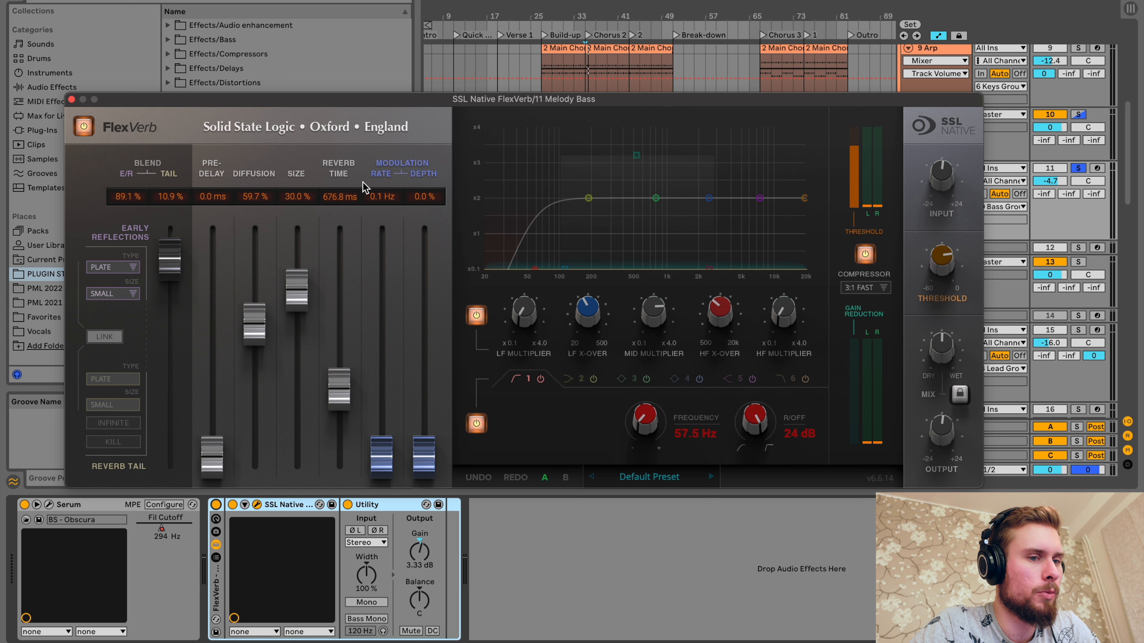
# Step: Close FlexVerb, unsolo the Melody Bass and compare the full mix with its FlexVerb rack off and on, leaving the rack off
pyautogui.click(71, 100)
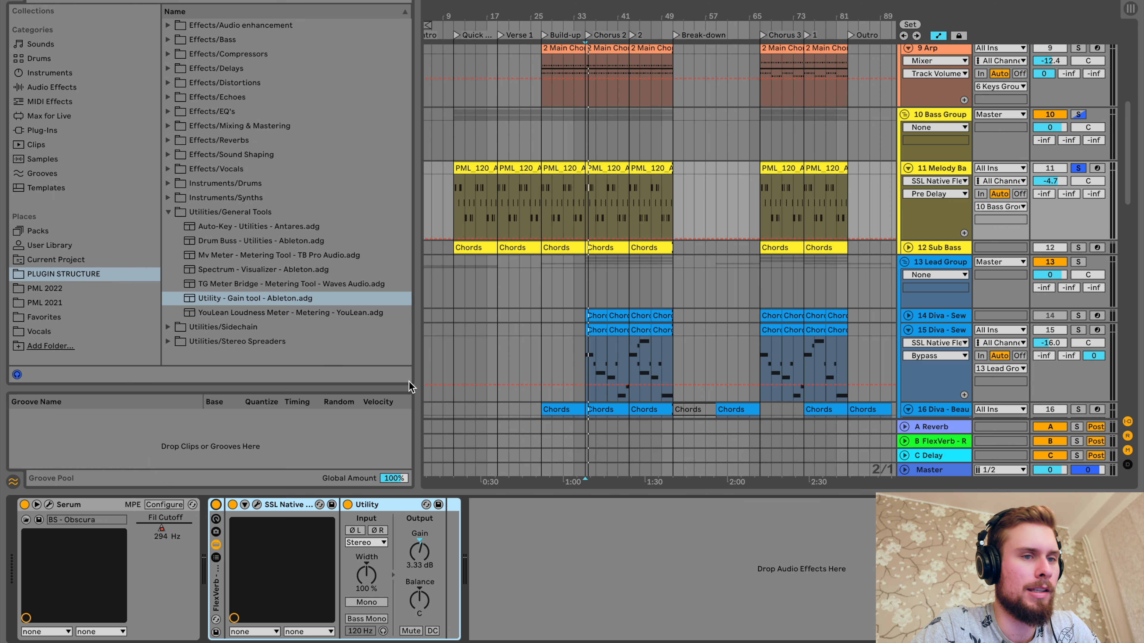
pyautogui.click(1078, 168)
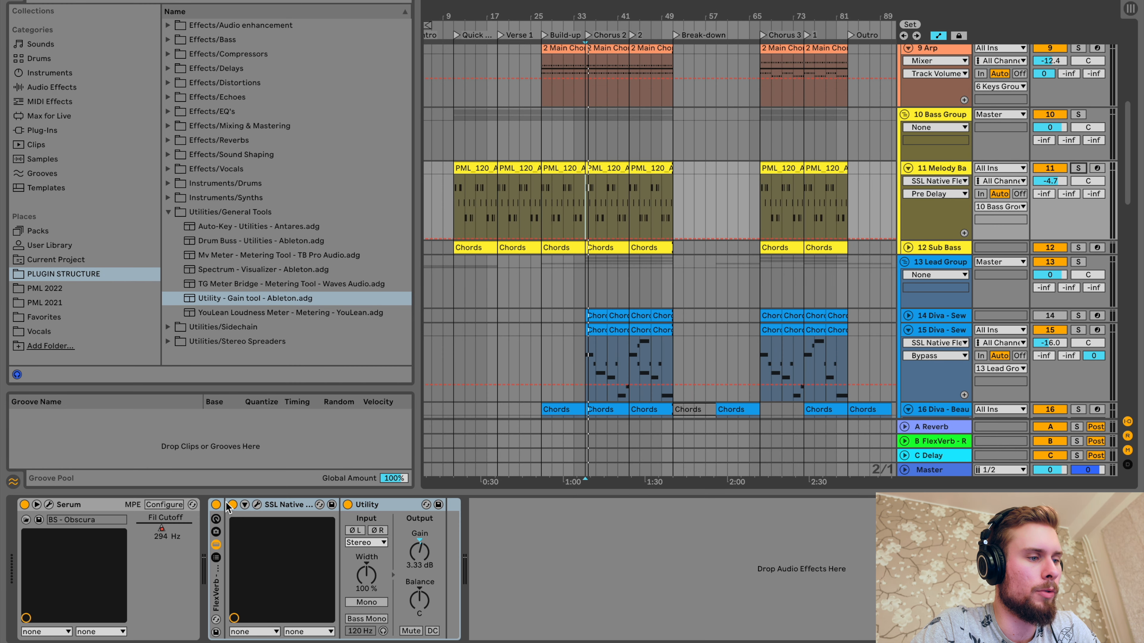
pyautogui.click(215, 505)
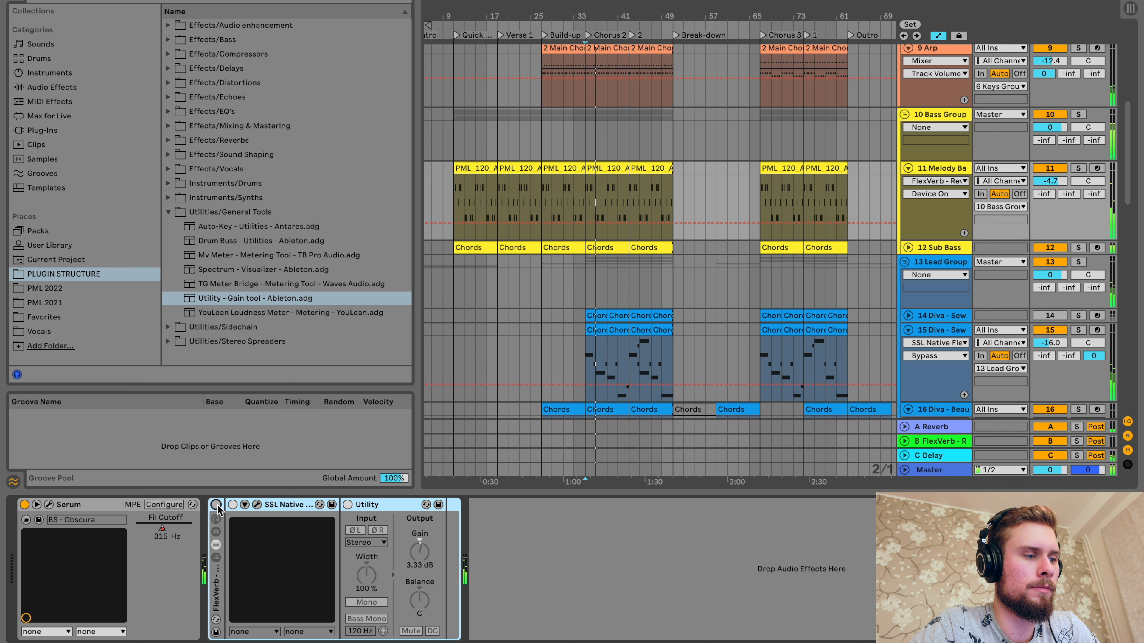
pyautogui.click(217, 505)
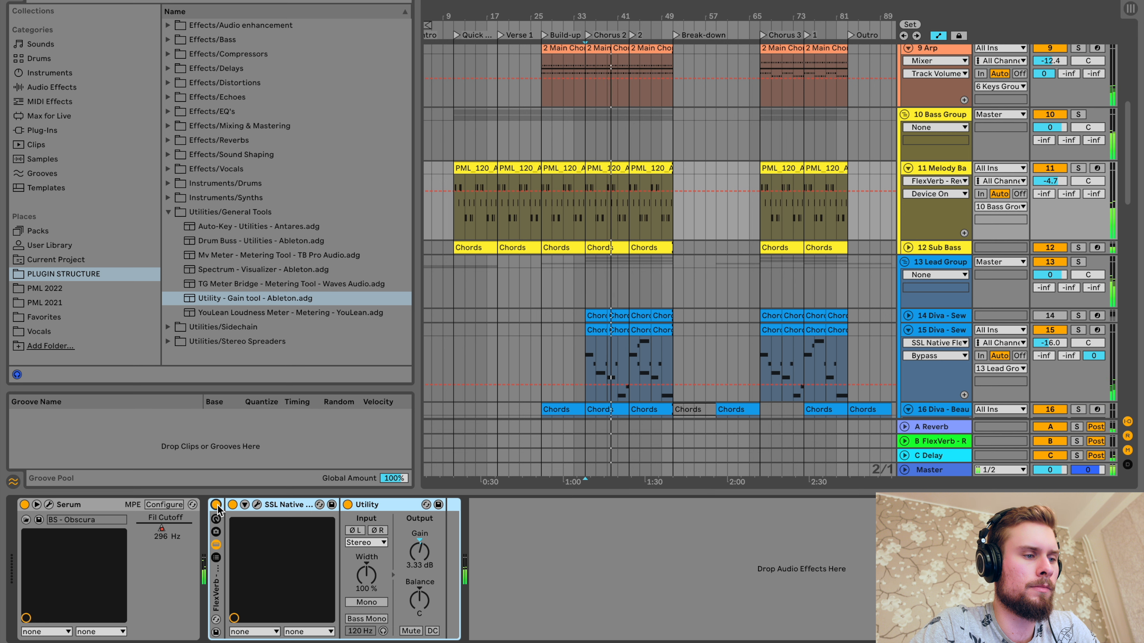
pyautogui.click(216, 505)
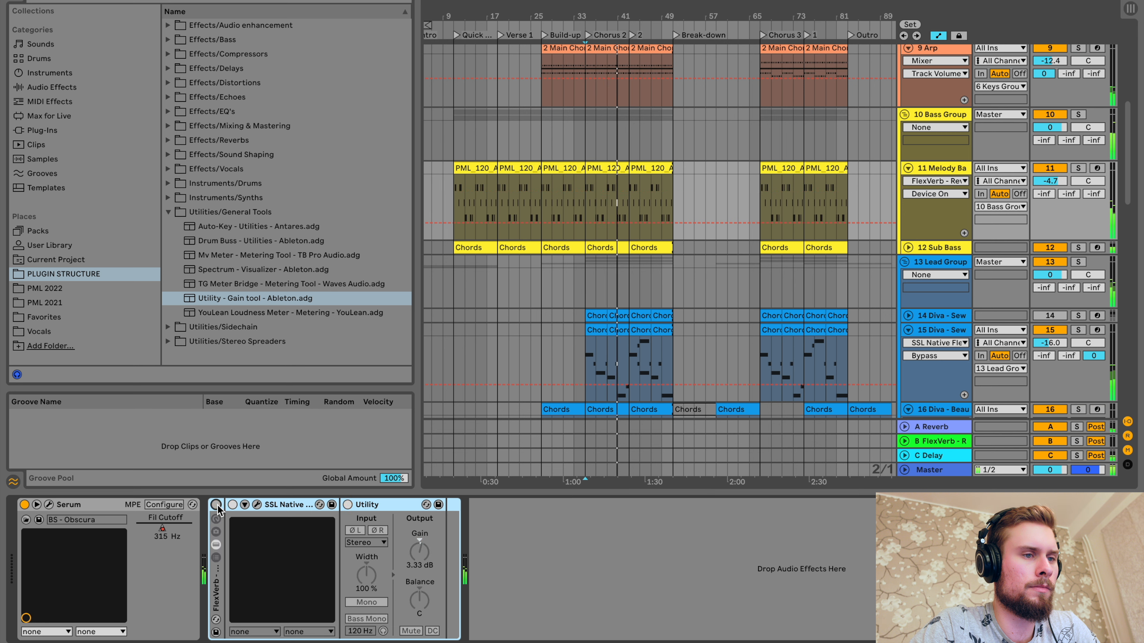
pyautogui.click(216, 505)
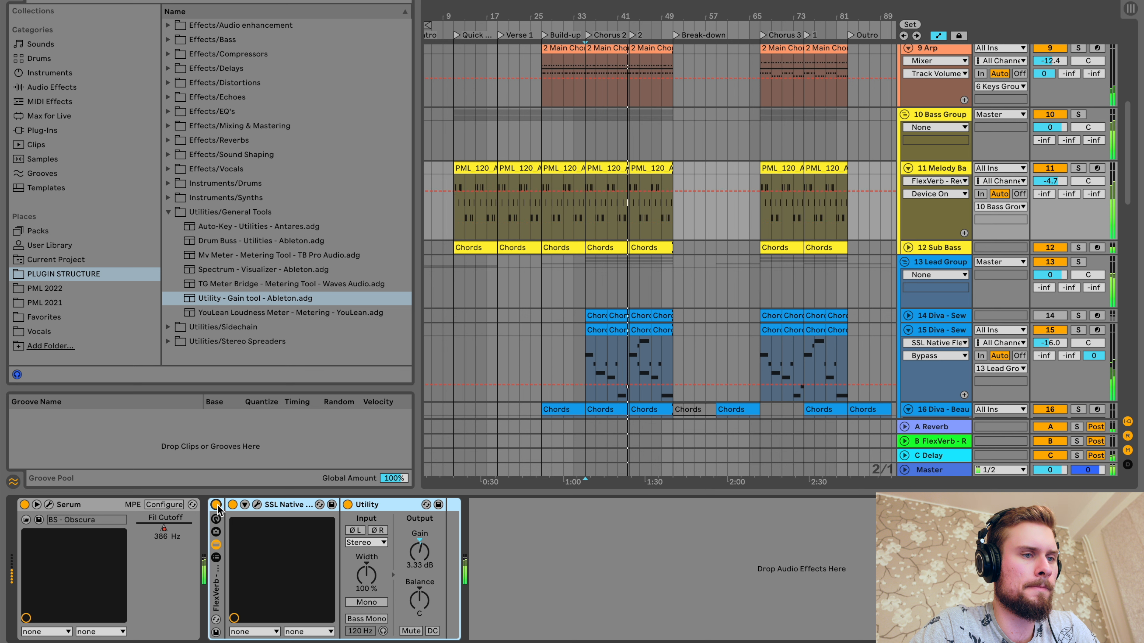
pyautogui.click(216, 506)
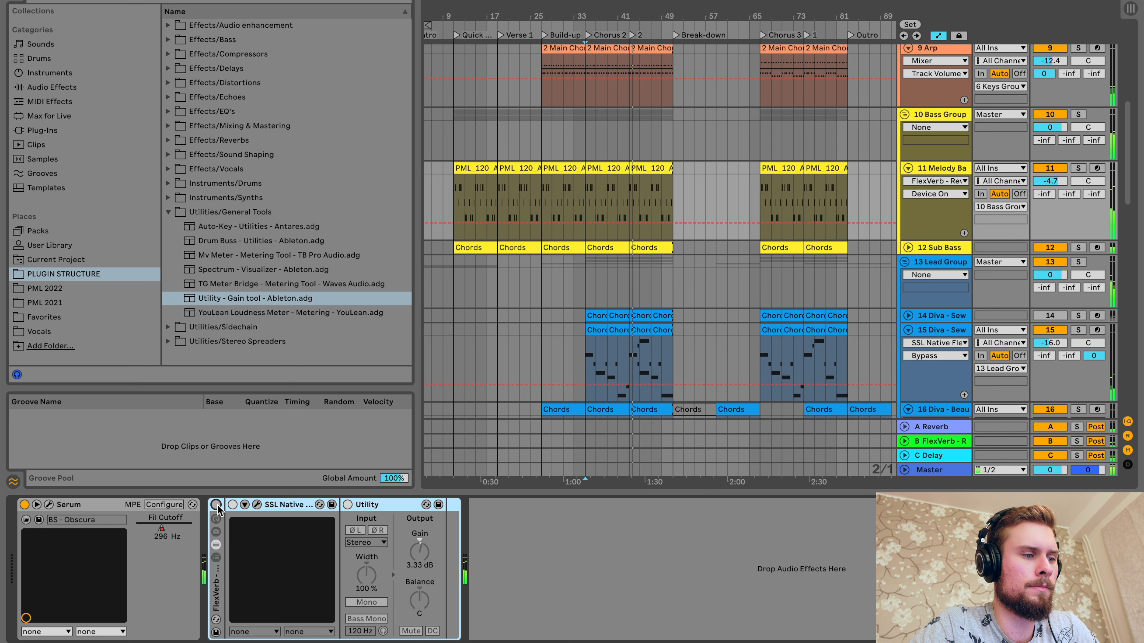
pyautogui.click(217, 505)
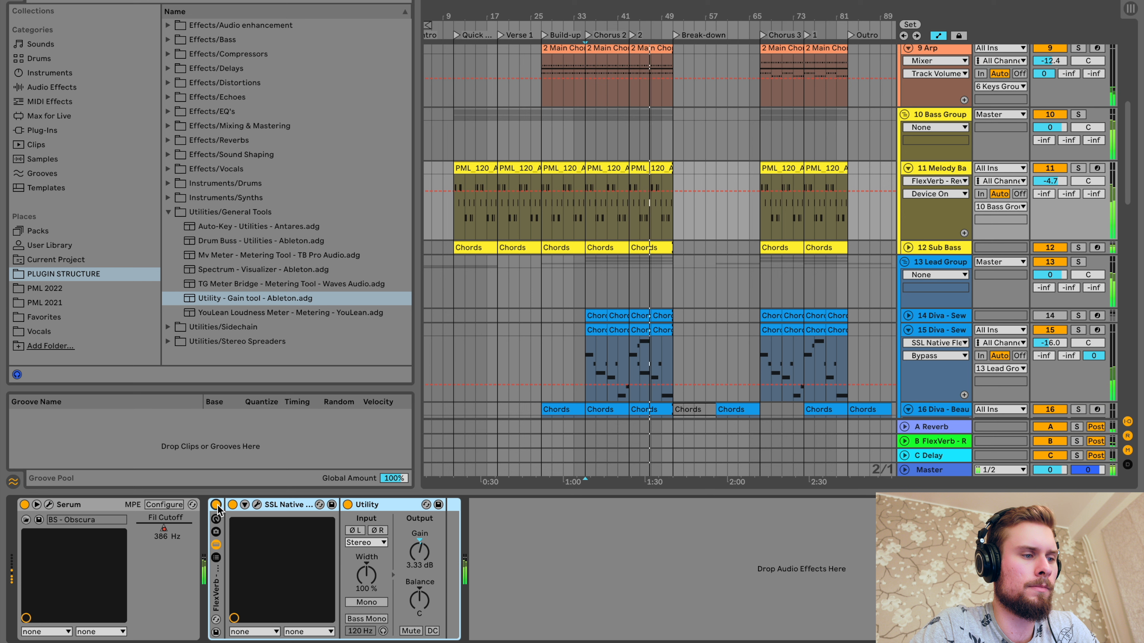
pyautogui.click(217, 505)
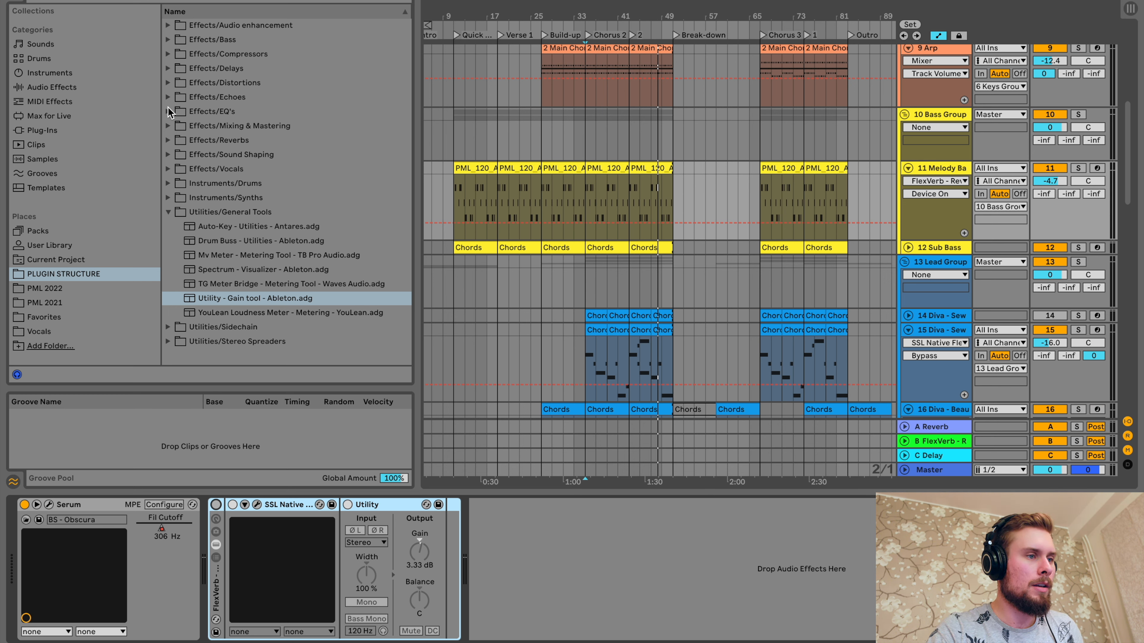
# Step: Add a second FlexVerb - Reverb - SSL preset after the existing FlexVerb rack on the Melody Bass
pyautogui.click(167, 140)
pyautogui.moveTo(202, 154); pyautogui.dragTo(675, 597)
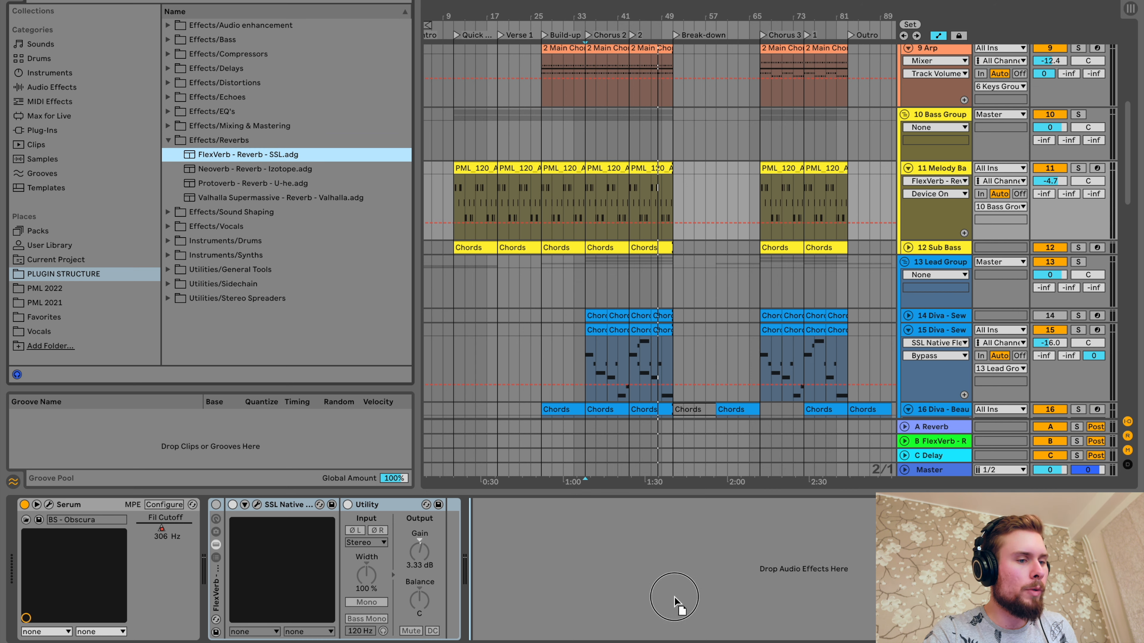
pyautogui.moveTo(613, 580); pyautogui.dragTo(615, 584)
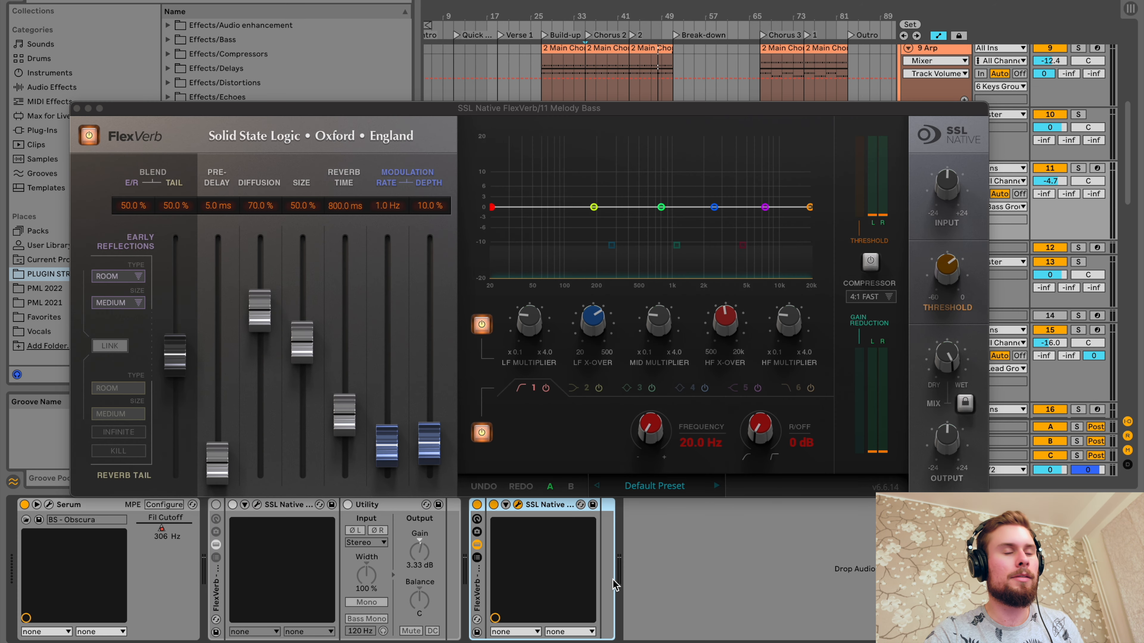